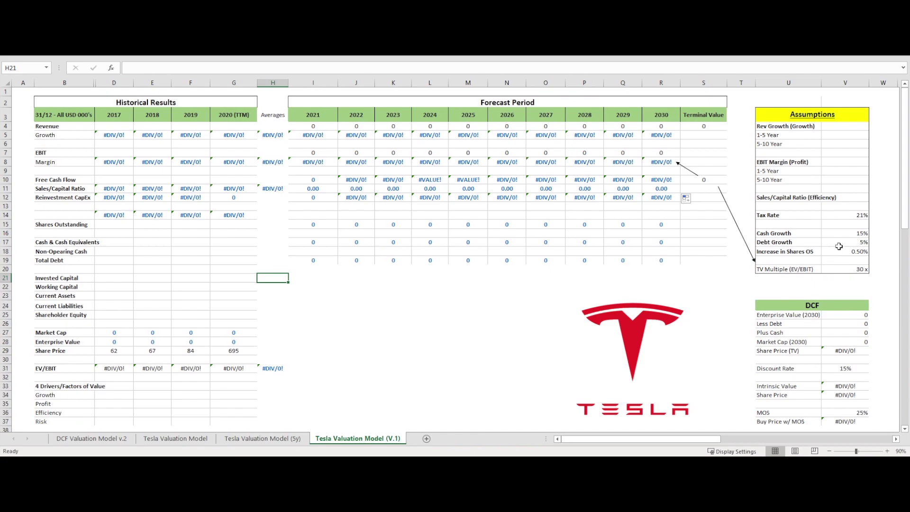
- Review the revenue growth, EBIT margin, sales/capital ratio, tax rate and other inputs in the Assumptions table
{"action": "left_click_drag", "start_coordinate": [845, 127], "coordinate": [845, 164]}
{"action": "left_click_drag", "start_coordinate": [845, 242], "coordinate": [846, 251]}
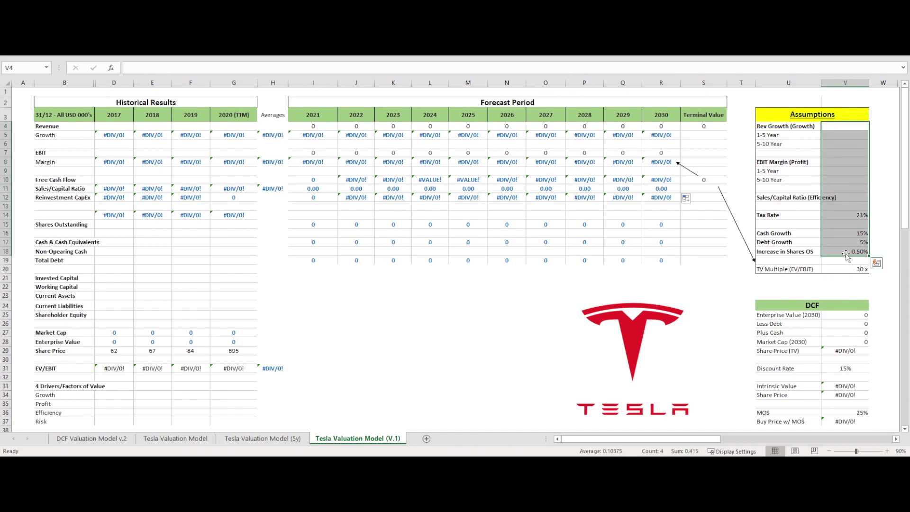
{"action": "left_click", "coordinate": [846, 129]}
{"action": "left_click", "coordinate": [843, 136]}
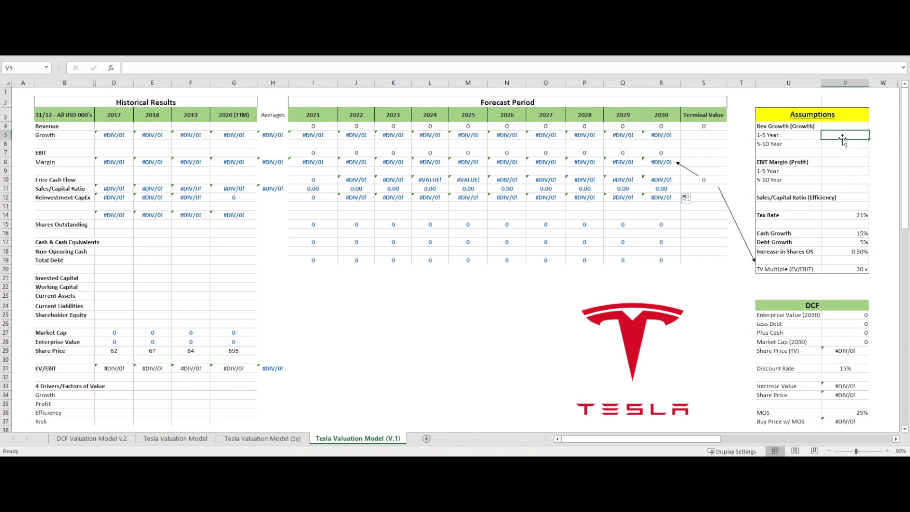
{"action": "left_click", "coordinate": [844, 213]}
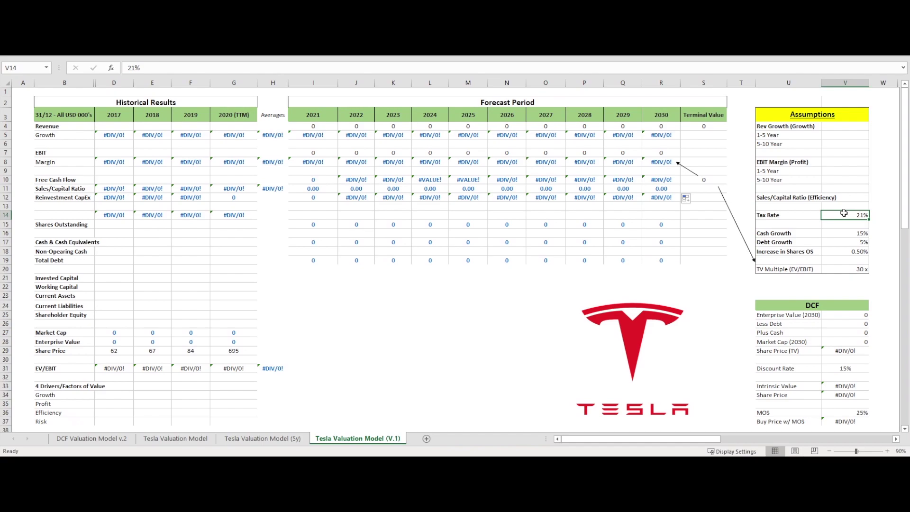
{"action": "left_click", "coordinate": [850, 190]}
{"action": "left_click", "coordinate": [849, 199]}
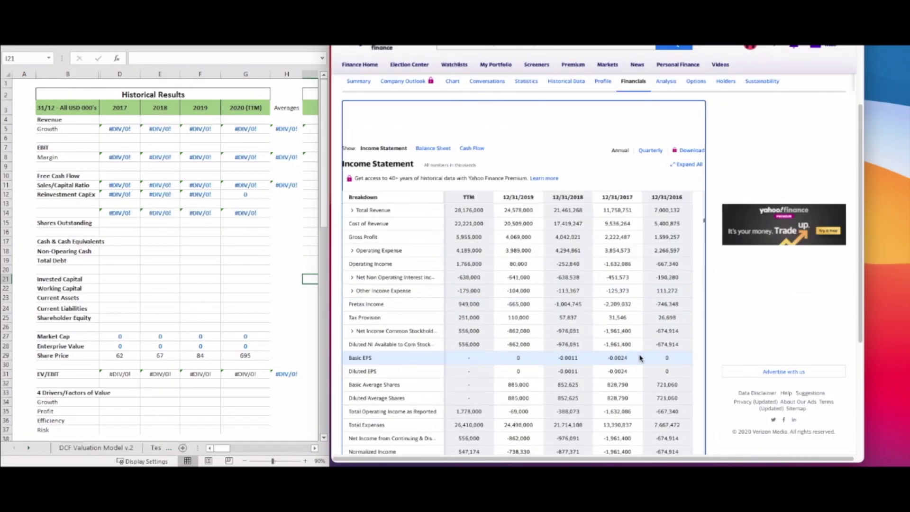
- Fill Revenue for 2016 to 2020 (TTM) from Yahoo Finance's income statement with 7,000,132, 11,758,751, 21,461,268, 24,578,000 and 28,176,000
{"action": "right_click", "coordinate": [196, 119]}
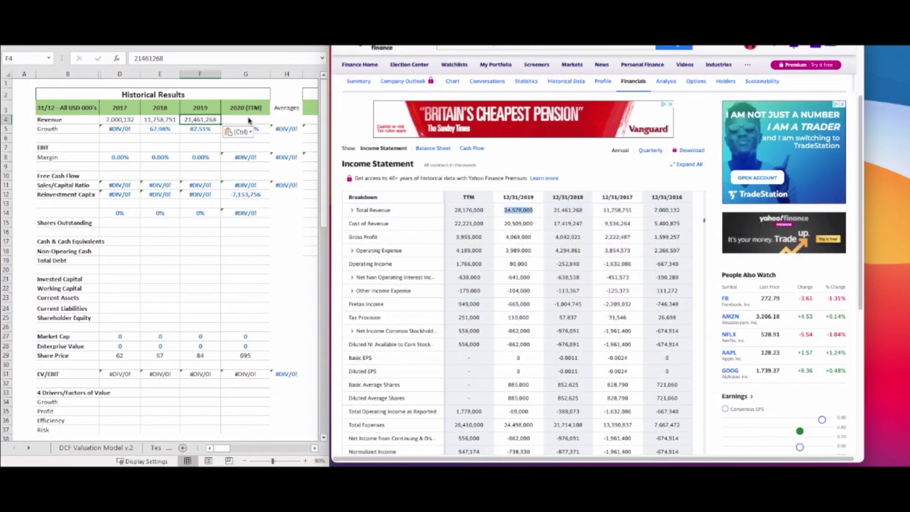
{"action": "key", "text": "ctrl+v"}
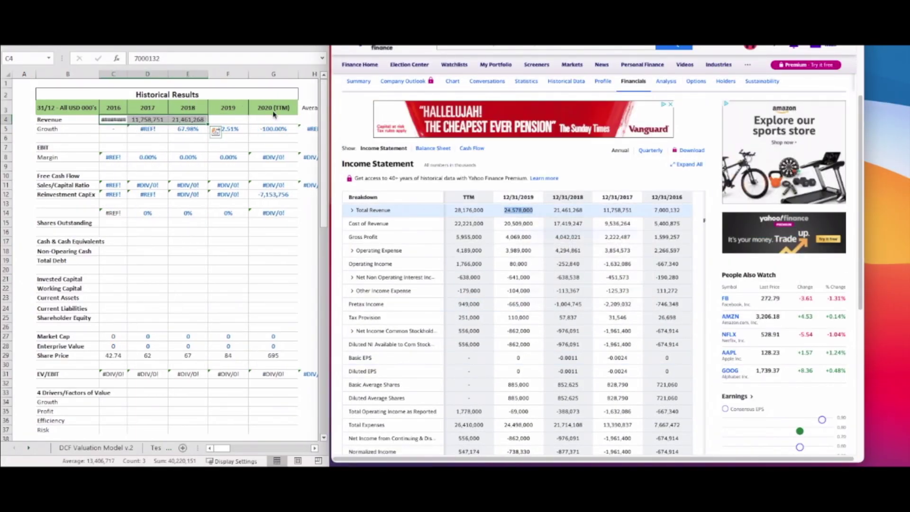
{"action": "right_click", "coordinate": [456, 209]}
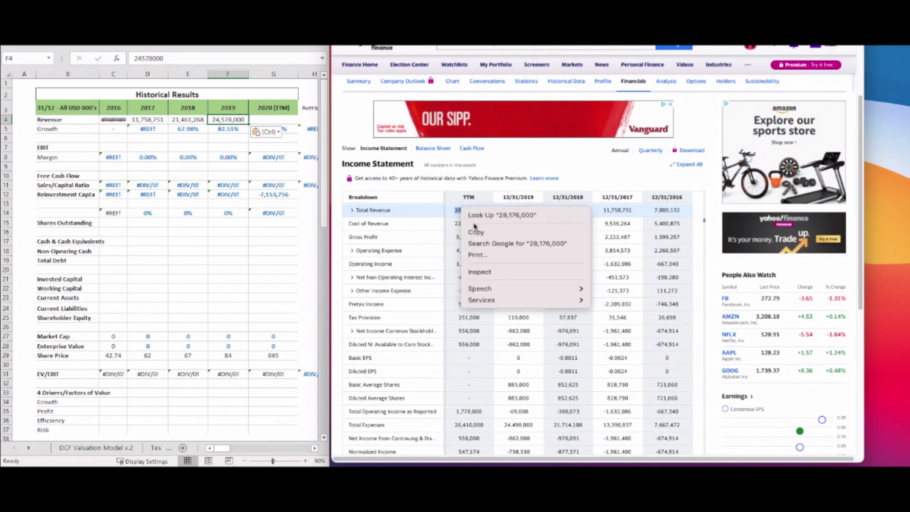
{"action": "left_click", "coordinate": [474, 222]}
- Fill EBIT for 2016 to 2020 (TTM) from the income statement with -547,538, -1,737,773, -341,674, 20,000 and 1,621,000
{"action": "right_click", "coordinate": [617, 436]}
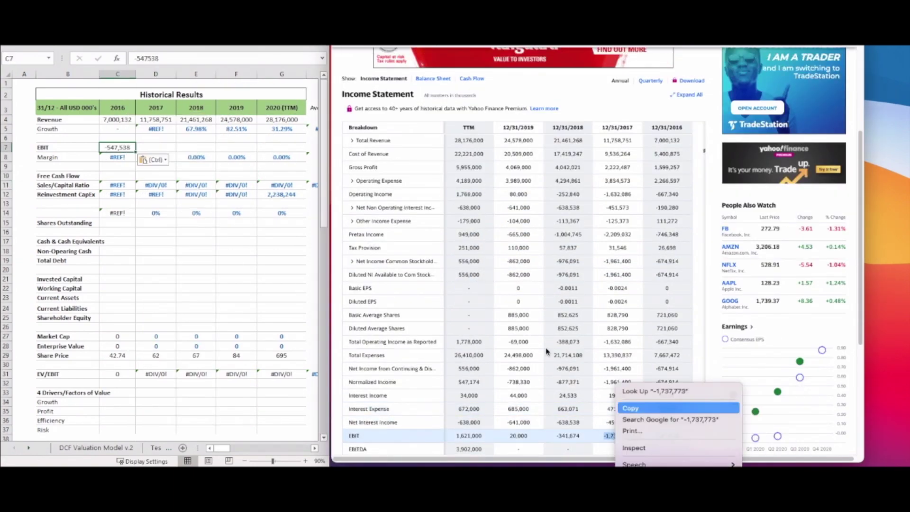
{"action": "key", "text": "ctrl+v"}
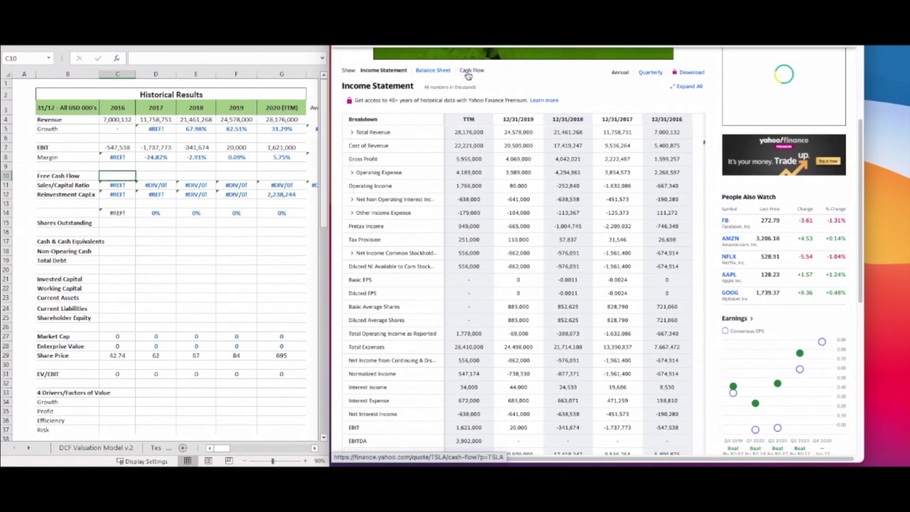
- Copy Free Cash Flow from the cash flow statement for 2016 to 2020 (TTM): -1,564,300, -4,142,008, -221,714, 968,000 and 1,827,000
{"action": "left_click", "coordinate": [471, 72]}
{"action": "right_click", "coordinate": [118, 176]}
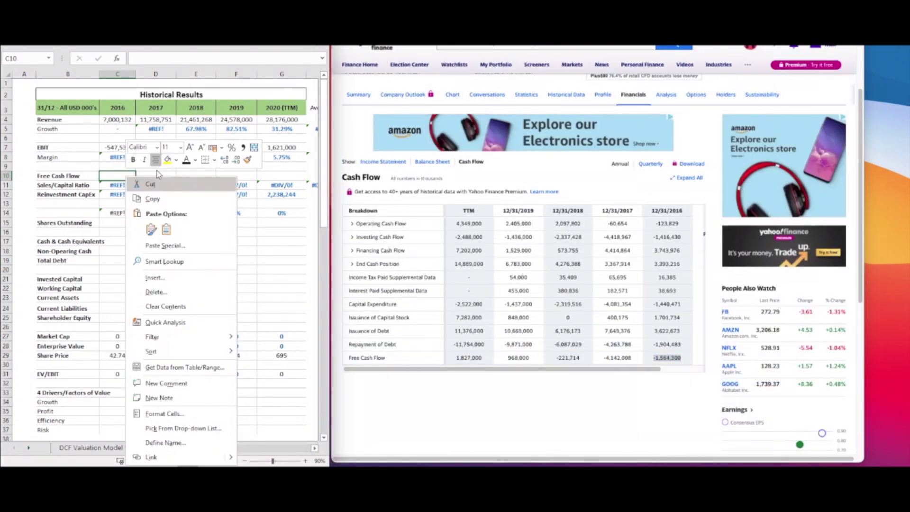
{"action": "left_click", "coordinate": [142, 201]}
{"action": "right_click", "coordinate": [514, 357]}
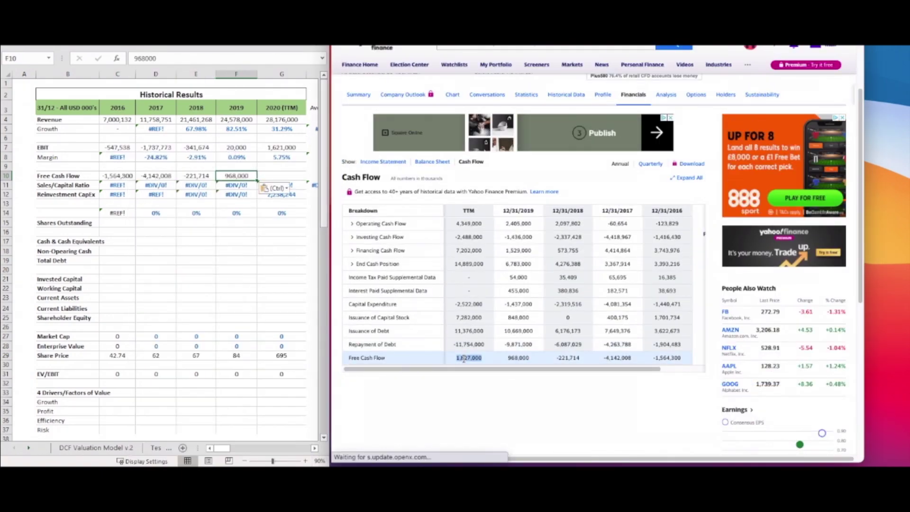
{"action": "type", "text": "=D4/E21"}
{"action": "key", "text": "Return"}
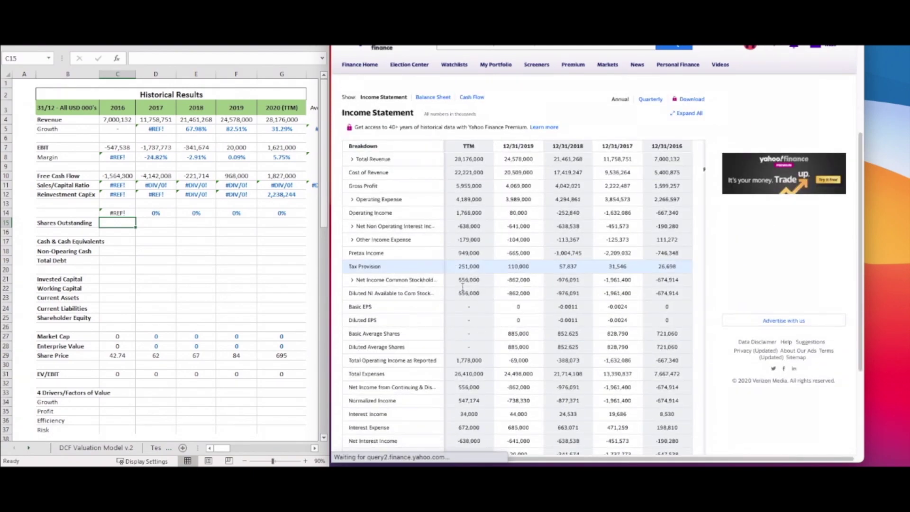
- Copy the annual diluted average shares into Shares Outstanding for 2016 to 2019: 721,060, 828,790, 852,625 and 885,000
{"action": "scroll", "coordinate": [631, 199], "scroll_direction": "down", "scroll_amount": 5}
{"action": "key", "text": "ctrl+v"}
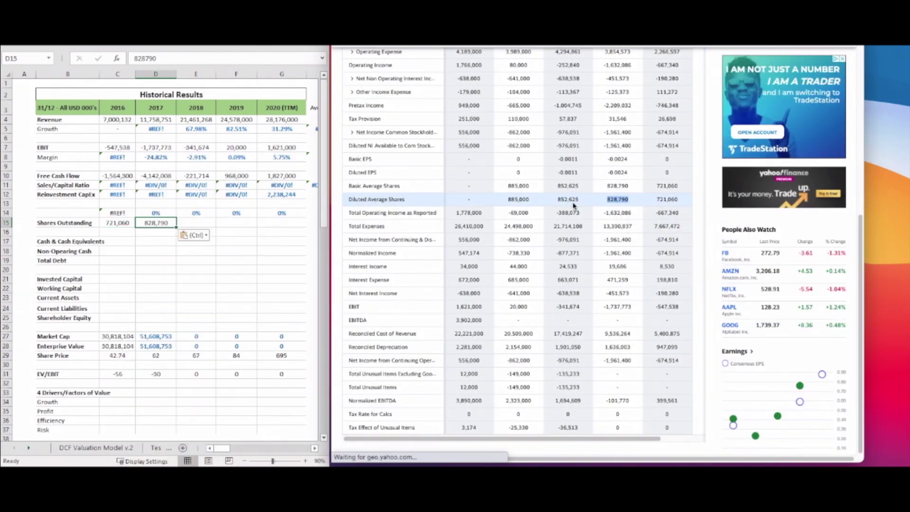
{"action": "key", "text": "ctrl+v"}
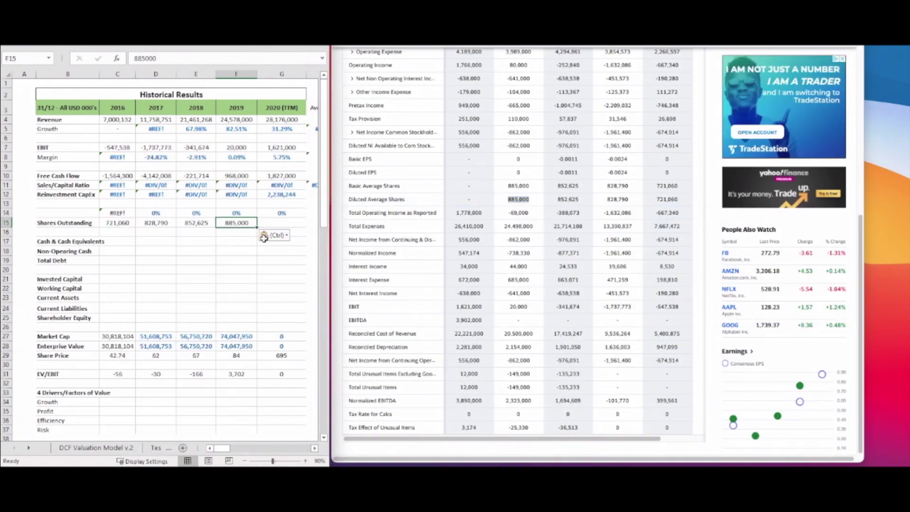
{"action": "left_click_drag", "start_coordinate": [579, 199], "coordinate": [559, 199]}
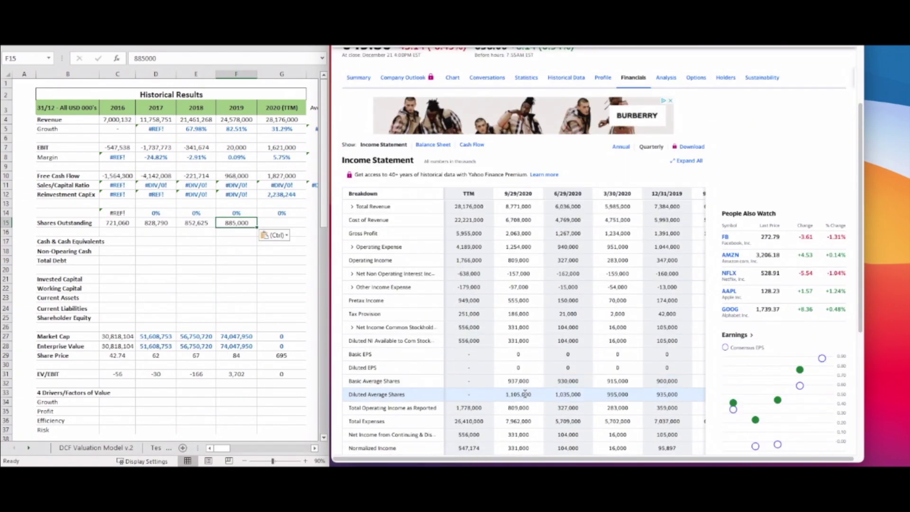
- Fill 2020 (TTM) Shares Outstanding with the 9/29/2020 quarterly diluted average shares of 1,105,000
{"action": "right_click", "coordinate": [282, 223]}
{"action": "left_click", "coordinate": [193, 183]}
{"action": "left_click", "coordinate": [214, 247]}
{"action": "left_click", "coordinate": [117, 242]}
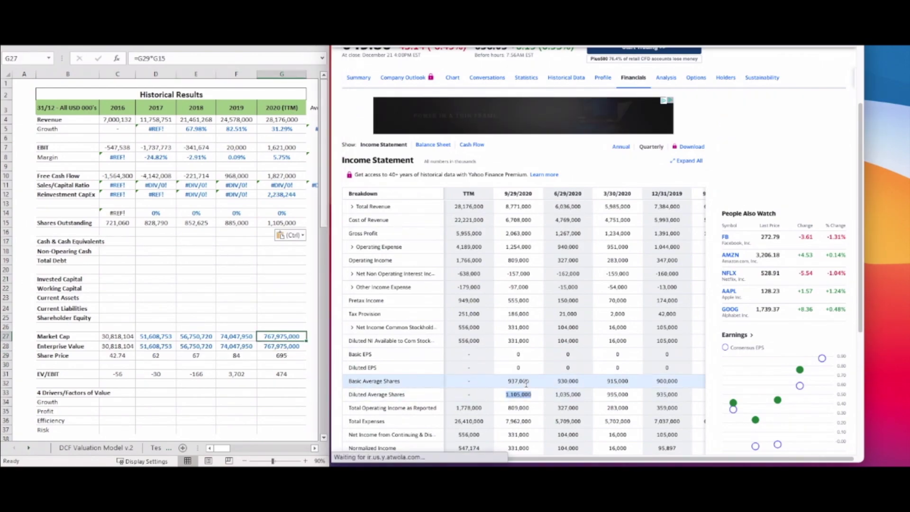
- Set 2020 (TTM) Shares Outstanding to the 9/29/2020 quarterly basic average shares of 937,000
{"action": "right_click", "coordinate": [282, 222]}
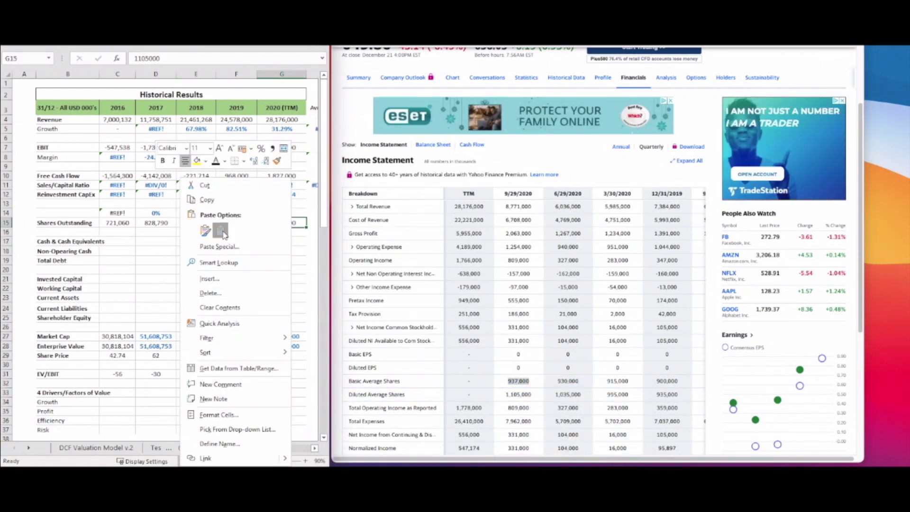
{"action": "left_click", "coordinate": [193, 183]}
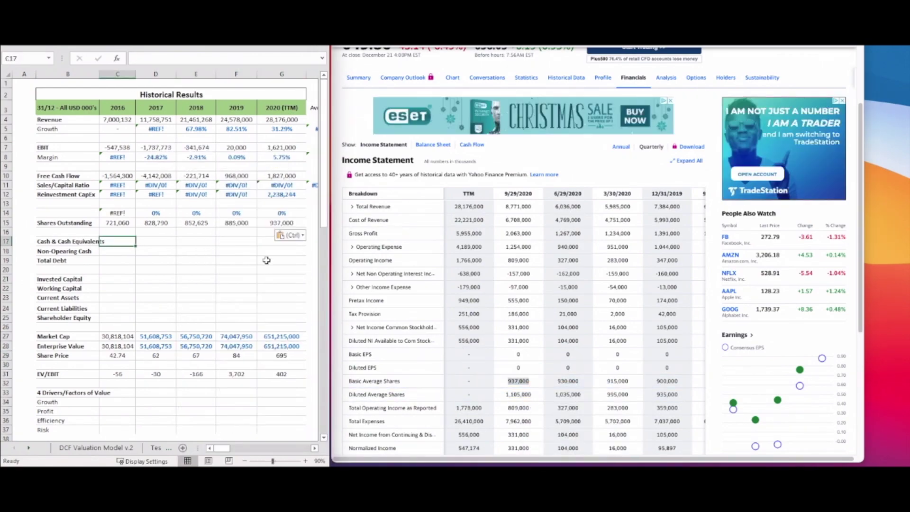
- Copy Cash & Cash Equivalents from the annual balance sheet for 2016 to 2019: 3,393,216, 3,367,914, 3,685,618 and 6,268,000
{"action": "left_click", "coordinate": [432, 144]}
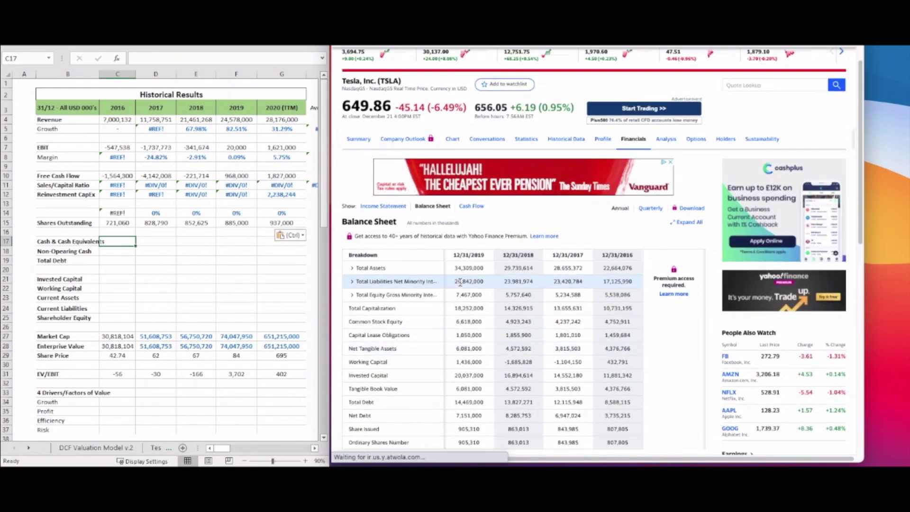
{"action": "scroll", "coordinate": [616, 237], "scroll_direction": "down", "scroll_amount": 2}
{"action": "double_click", "coordinate": [618, 224]}
{"action": "right_click", "coordinate": [125, 241]}
{"action": "right_click", "coordinate": [159, 241]}
{"action": "right_click", "coordinate": [203, 241]}
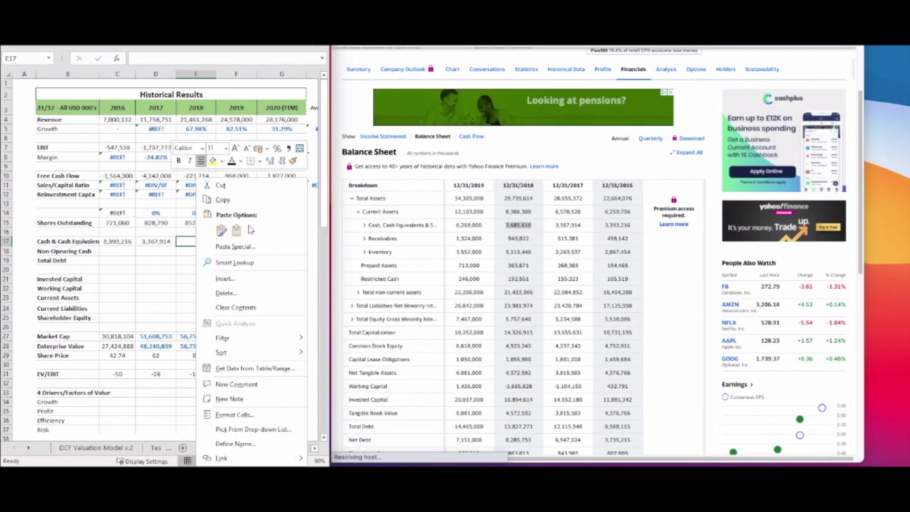
{"action": "left_click", "coordinate": [235, 241]}
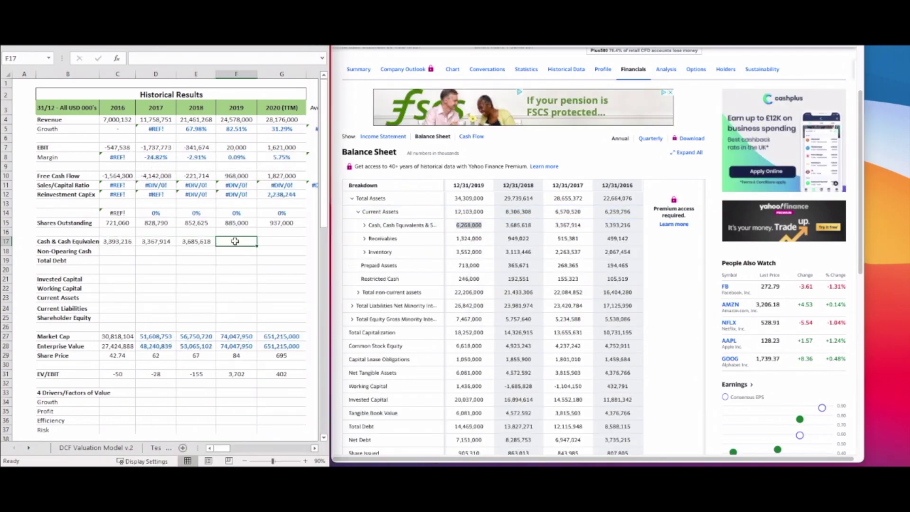
{"action": "right_click", "coordinate": [235, 241]}
- Fill 2020 (TTM) Cash & Cash Equivalents with 14,531,000 from the 9/29/2020 quarterly balance sheet
{"action": "left_click", "coordinate": [651, 138]}
{"action": "double_click", "coordinate": [469, 224]}
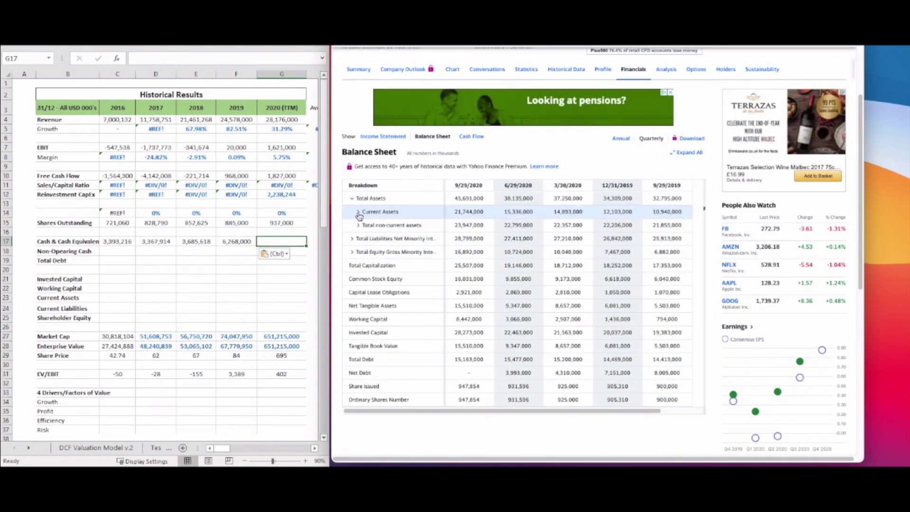
{"action": "right_click", "coordinate": [282, 241]}
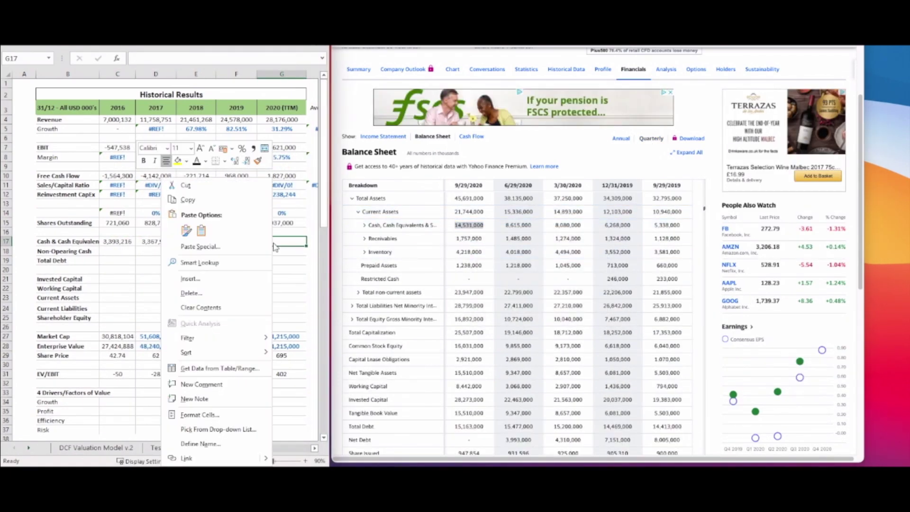
{"action": "left_click", "coordinate": [236, 279]}
- Copy quarterly total debt of 14,413,000 and 14,469,000 into the 2016 and 2017 cells of the Non-Operating Cash row
{"action": "left_click", "coordinate": [358, 211]}
{"action": "left_click", "coordinate": [352, 305]}
{"action": "double_click", "coordinate": [666, 386]}
{"action": "right_click", "coordinate": [667, 386]}
{"action": "right_click", "coordinate": [125, 250]}
{"action": "double_click", "coordinate": [618, 386]}
{"action": "right_click", "coordinate": [617, 386]}
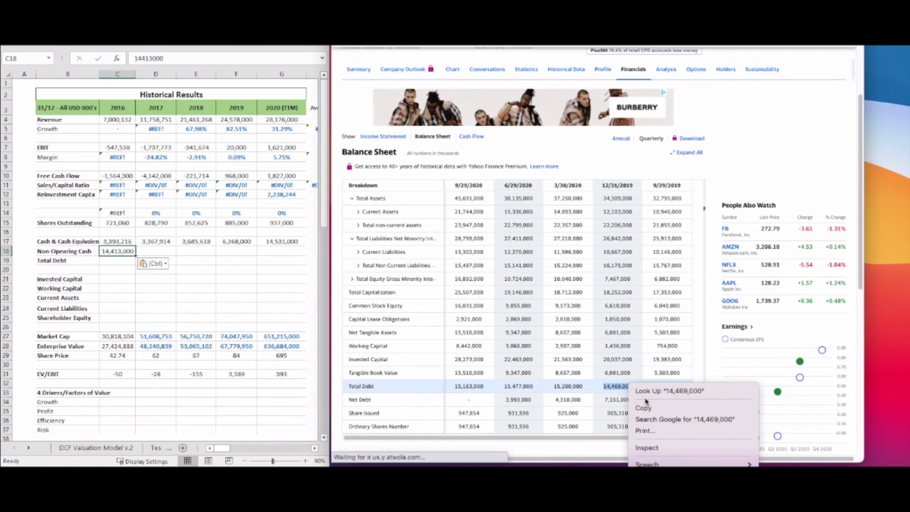
{"action": "right_click", "coordinate": [158, 251]}
- Copy quarterly total debt of 15,200,000 and 15,477,000 into the 2018 and 2019 cells of the Non-Operating Cash row
{"action": "double_click", "coordinate": [568, 386]}
{"action": "right_click", "coordinate": [568, 386]}
{"action": "right_click", "coordinate": [195, 251]}
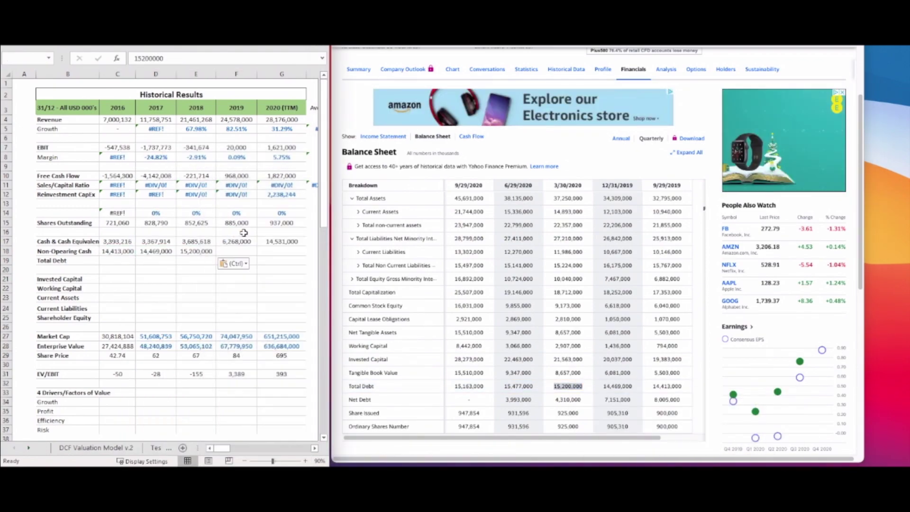
{"action": "double_click", "coordinate": [518, 386]}
{"action": "right_click", "coordinate": [518, 386]}
{"action": "right_click", "coordinate": [236, 251]}
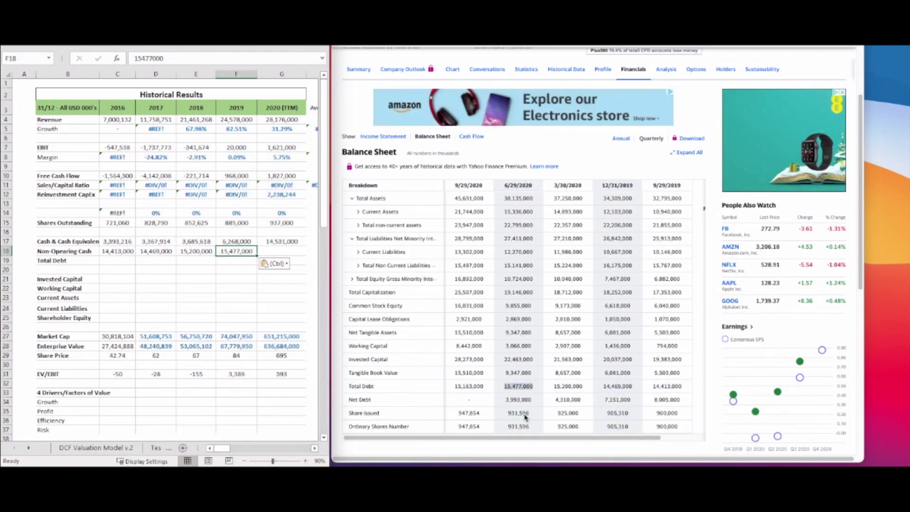
- Copy the 9/29/2020 total debt of 15,163,000 into the 2020 (TTM) Non-Operating Cash cell and move that row's values to Total Debt
{"action": "double_click", "coordinate": [469, 386]}
{"action": "right_click", "coordinate": [282, 250]}
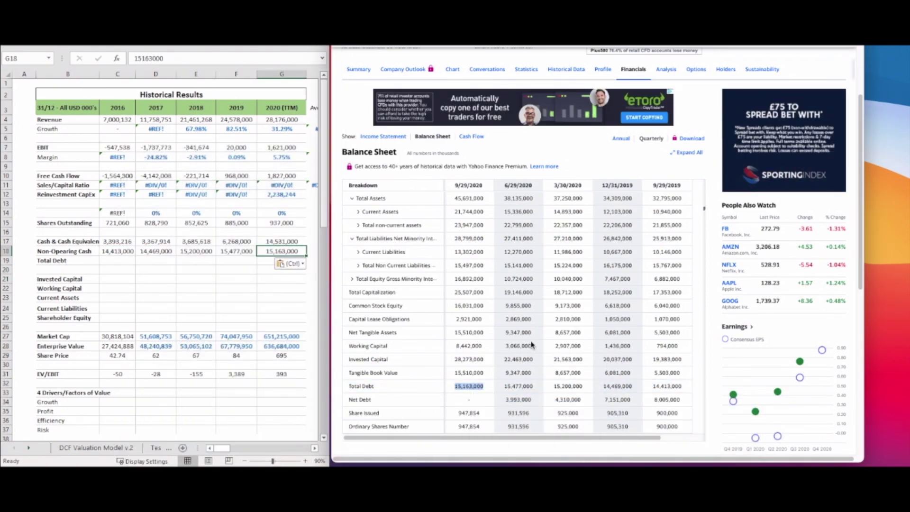
{"action": "left_click_drag", "start_coordinate": [117, 251], "coordinate": [282, 251]}
{"action": "left_click_drag", "start_coordinate": [199, 255], "coordinate": [199, 265]}
{"action": "left_click", "coordinate": [236, 289]}
- Switch the balance sheet to annual figures and set Total Debt to 8,588,115 for 2016 and 12,115,948 for 2017
{"action": "left_click", "coordinate": [621, 138]}
{"action": "double_click", "coordinate": [618, 386]}
{"action": "right_click", "coordinate": [618, 386]}
{"action": "right_click", "coordinate": [117, 260]}
{"action": "left_click", "coordinate": [130, 90]}
{"action": "double_click", "coordinate": [568, 386]}
{"action": "left_click", "coordinate": [168, 260]}
{"action": "right_click", "coordinate": [169, 260]}
{"action": "left_click", "coordinate": [181, 90]}
- Set Total Debt to 13,827,271 for 2018 and 14,469,000 for 2019 from the annual balance sheet
{"action": "double_click", "coordinate": [518, 386]}
{"action": "right_click", "coordinate": [196, 260]}
{"action": "double_click", "coordinate": [468, 386]}
{"action": "right_click", "coordinate": [236, 260]}
- Copy Invested Capital for 2016 and 2017 from the annual balance sheet: 11,881,342 and 14,552,180
{"action": "left_click", "coordinate": [155, 279]}
{"action": "double_click", "coordinate": [617, 359]}
{"action": "right_click", "coordinate": [117, 279]}
{"action": "left_click", "coordinate": [130, 90]}
{"action": "right_click", "coordinate": [156, 279]}
{"action": "left_click", "coordinate": [168, 91]}
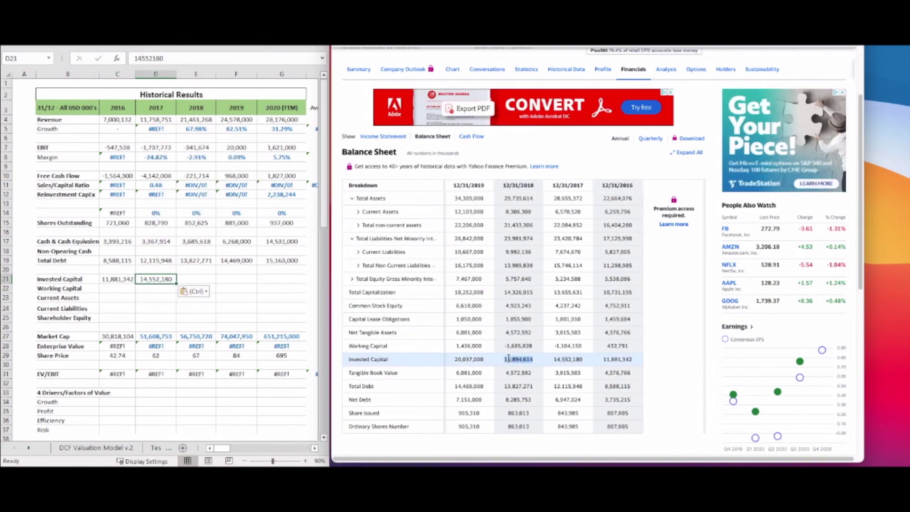
- Copy Invested Capital for 2018 and 2019 from the annual balance sheet: 16,894,614 and 20,037,000
{"action": "double_click", "coordinate": [518, 359]}
{"action": "right_click", "coordinate": [196, 279]}
{"action": "left_click", "coordinate": [208, 90]}
{"action": "double_click", "coordinate": [468, 359]}
{"action": "right_click", "coordinate": [236, 279]}
{"action": "left_click", "coordinate": [152, 91]}
- Enter =F21 as the 2020 (TTM) Invested Capital and fill the formula down to the Working Capital row
{"action": "left_click", "coordinate": [281, 279]}
{"action": "type", "text": "=F21"}
{"action": "key", "text": "ctrl+Return"}
{"action": "left_click_drag", "start_coordinate": [308, 287], "coordinate": [308, 292]}
- Copy Current Assets for 2016 to 2018 from the annual balance sheet: 6,259,796, 6,570,520 and 8,306,308
{"action": "double_click", "coordinate": [617, 212]}
{"action": "right_click", "coordinate": [118, 297]}
{"action": "double_click", "coordinate": [567, 211]}
{"action": "right_click", "coordinate": [155, 298]}
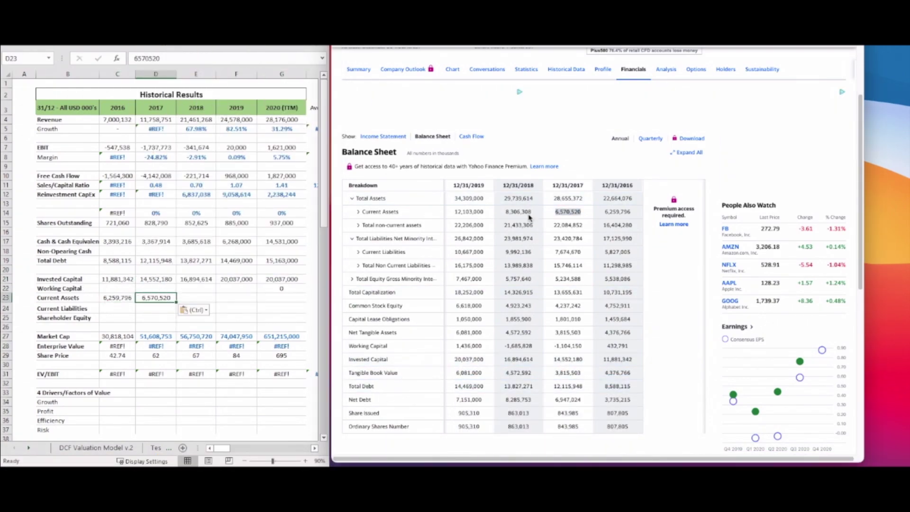
{"action": "double_click", "coordinate": [518, 212]}
{"action": "left_click", "coordinate": [196, 297]}
{"action": "right_click", "coordinate": [199, 298]}
- Fill Current Assets with the annual 12,103,000 for 2019 and the 9/29/2020 quarterly 21,744,000 for 2020 (TTM)
{"action": "double_click", "coordinate": [469, 211]}
{"action": "right_click", "coordinate": [468, 211]}
{"action": "left_click", "coordinate": [489, 233]}
{"action": "right_click", "coordinate": [236, 298]}
{"action": "right_click", "coordinate": [281, 297]}
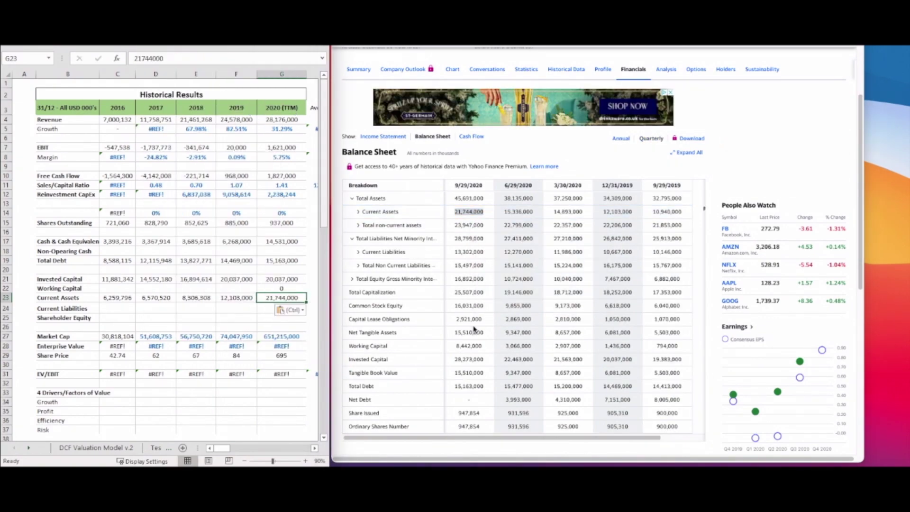
- Copy Current Liabilities for 2016 and 2017 from the annual balance sheet: 5,827,005 and 7,674,670
{"action": "double_click", "coordinate": [618, 251]}
{"action": "right_click", "coordinate": [117, 308]}
{"action": "double_click", "coordinate": [568, 251]}
{"action": "right_click", "coordinate": [576, 252]}
{"action": "left_click", "coordinate": [595, 272]}
{"action": "right_click", "coordinate": [156, 308]}
- Copy Current Liabilities for 2018 and 2019 from the annual balance sheet: 9,992,136 and 10,667,000
{"action": "double_click", "coordinate": [518, 251]}
{"action": "right_click", "coordinate": [195, 308]}
{"action": "right_click", "coordinate": [468, 252]}
{"action": "left_click", "coordinate": [485, 274]}
{"action": "right_click", "coordinate": [236, 308]}
- Fill 2020 (TTM) Current Liabilities with 13,302,000 from the 9/29/2020 quarterly balance sheet
{"action": "left_click", "coordinate": [650, 138]}
{"action": "double_click", "coordinate": [469, 251]}
{"action": "right_click", "coordinate": [469, 252]}
{"action": "left_click", "coordinate": [485, 273]}
{"action": "right_click", "coordinate": [281, 308]}
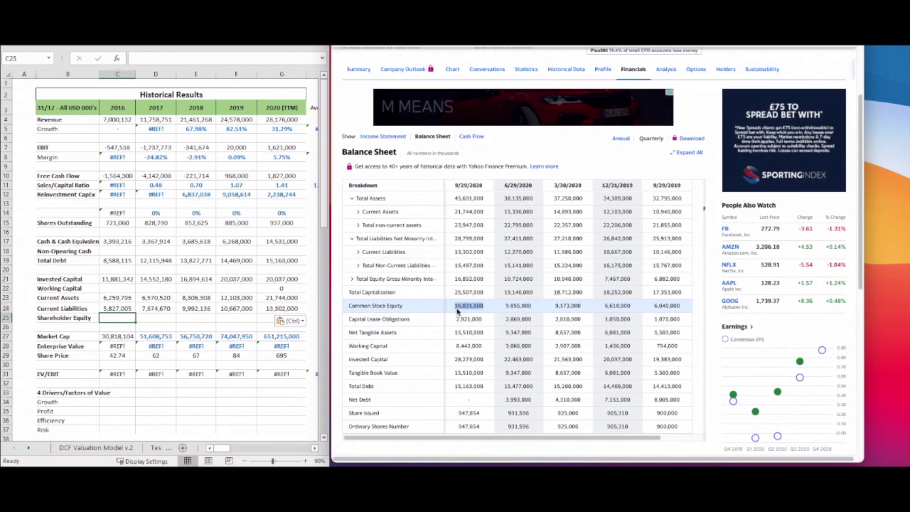
- Fill Shareholder Equity from common stock equity with the quarterly 16,031,000 for 2020 (TTM) and the annual 6,618,000 for 2019
{"action": "right_click", "coordinate": [281, 318]}
{"action": "left_click", "coordinate": [197, 84]}
{"action": "left_click", "coordinate": [620, 138]}
{"action": "double_click", "coordinate": [469, 306]}
{"action": "right_click", "coordinate": [236, 317]}
- Copy annual common stock equity into Shareholder Equity: 4,923,243 for 2018, 4,237,242 for 2017 and 4,752,911 for 2016
{"action": "double_click", "coordinate": [518, 306]}
{"action": "right_click", "coordinate": [195, 318]}
{"action": "double_click", "coordinate": [568, 306]}
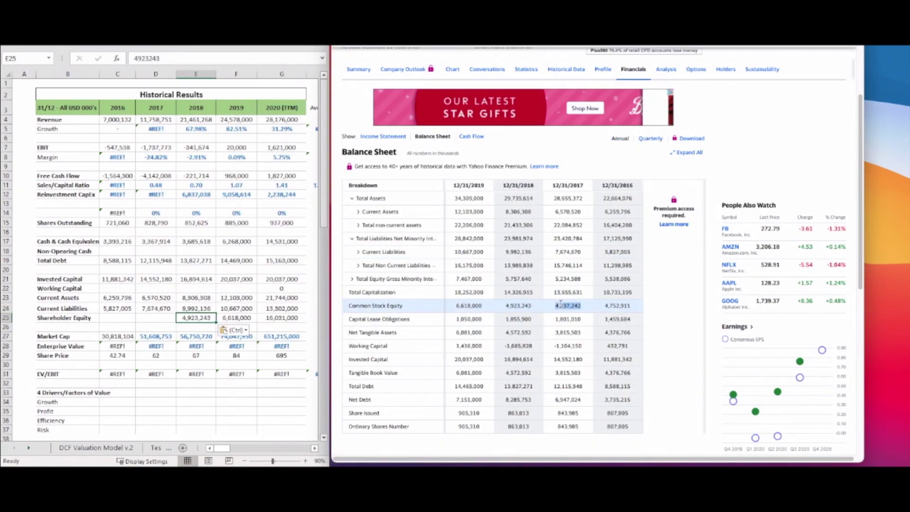
{"action": "right_click", "coordinate": [156, 317]}
{"action": "double_click", "coordinate": [618, 306]}
{"action": "right_click", "coordinate": [118, 318]}
- Set the 2020 (TTM) Enterprise Value formula to =G27+G19-G17 and fill it back across the row to 2016
{"action": "left_click", "coordinate": [281, 346]}
{"action": "type", "text": "=G27+G19-G17"}
{"action": "key", "text": "Return"}
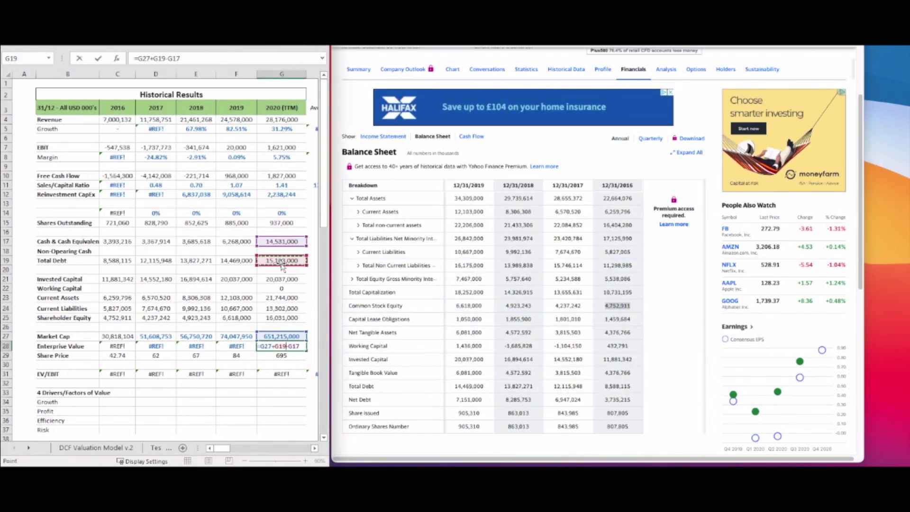
{"action": "double_click", "coordinate": [301, 346]}
{"action": "key", "text": "Escape"}
{"action": "left_click_drag", "start_coordinate": [307, 350], "coordinate": [119, 348]}
{"action": "left_click", "coordinate": [196, 374]}
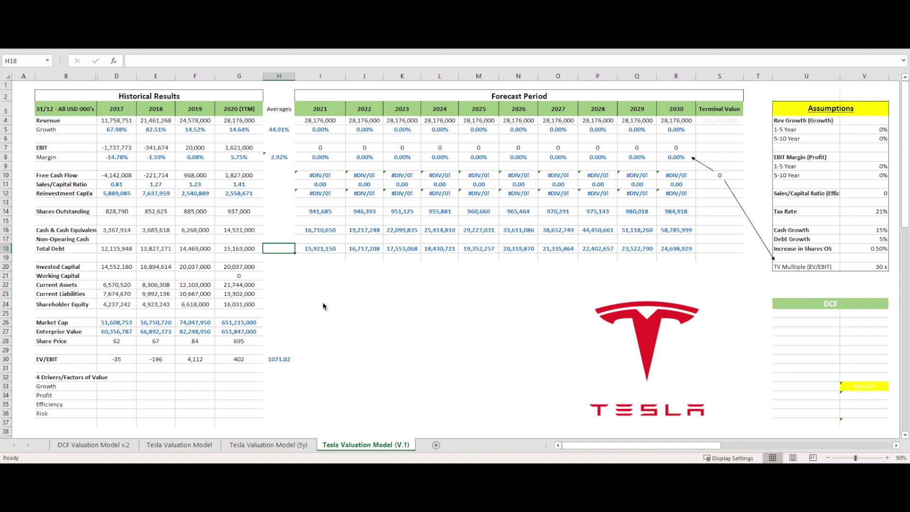
{"action": "left_click", "coordinate": [862, 119]}
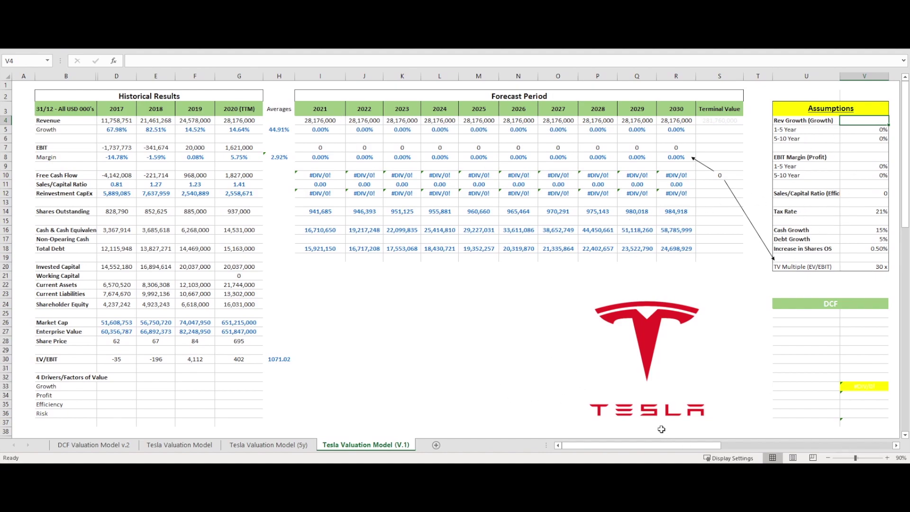
- Examine the comparable auto companies' revenues and margins alongside Tesla's and the auto total addressable market
{"action": "left_click_drag", "start_coordinate": [667, 446], "coordinate": [778, 439]}
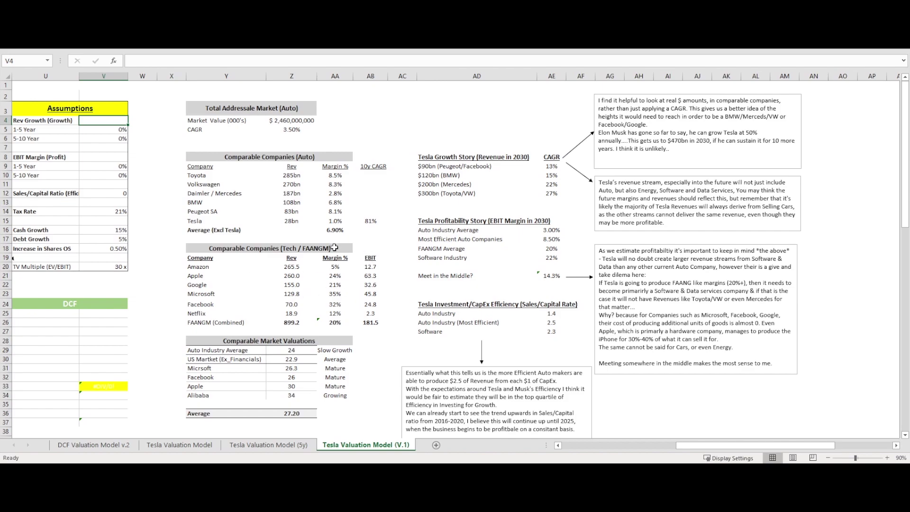
{"action": "left_click", "coordinate": [228, 285]}
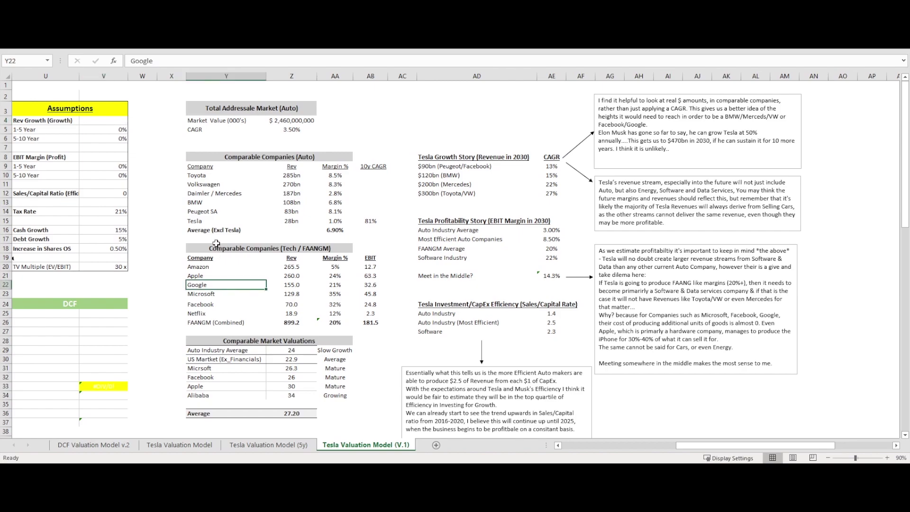
{"action": "left_click", "coordinate": [225, 269]}
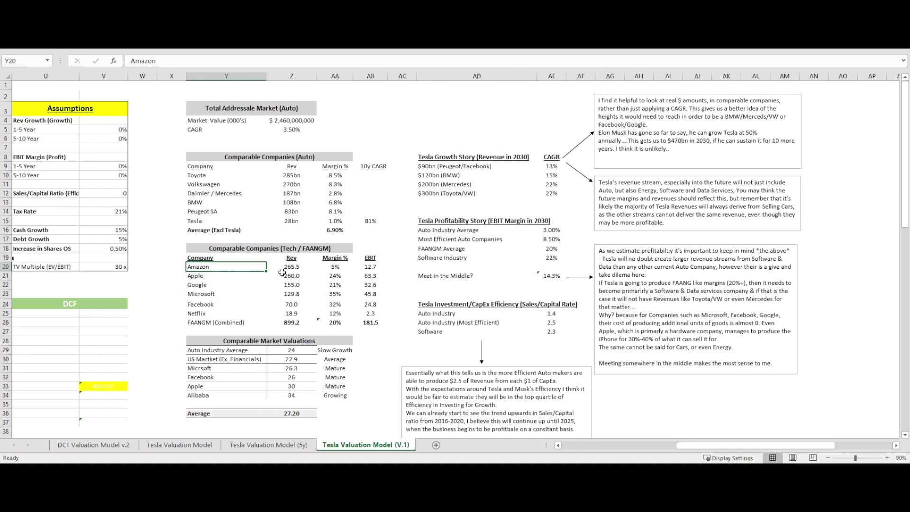
{"action": "left_click", "coordinate": [287, 228]}
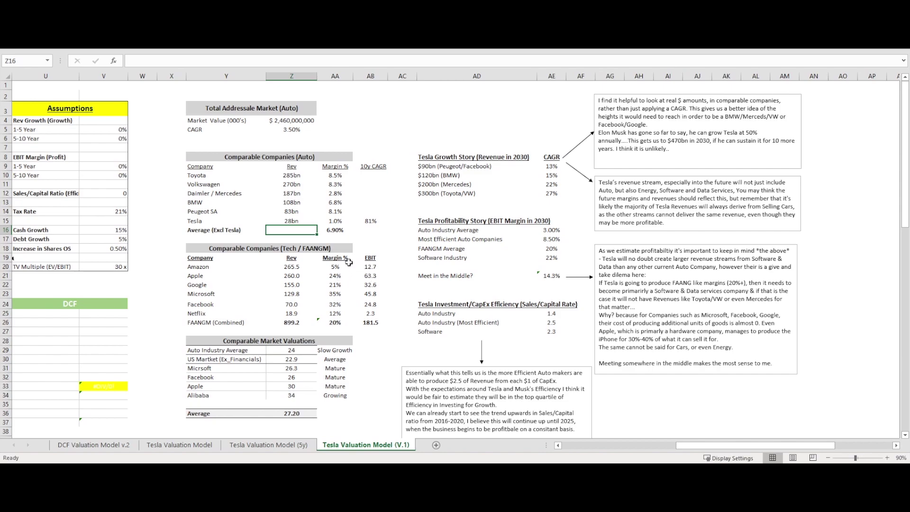
{"action": "left_click_drag", "start_coordinate": [244, 222], "coordinate": [337, 222]}
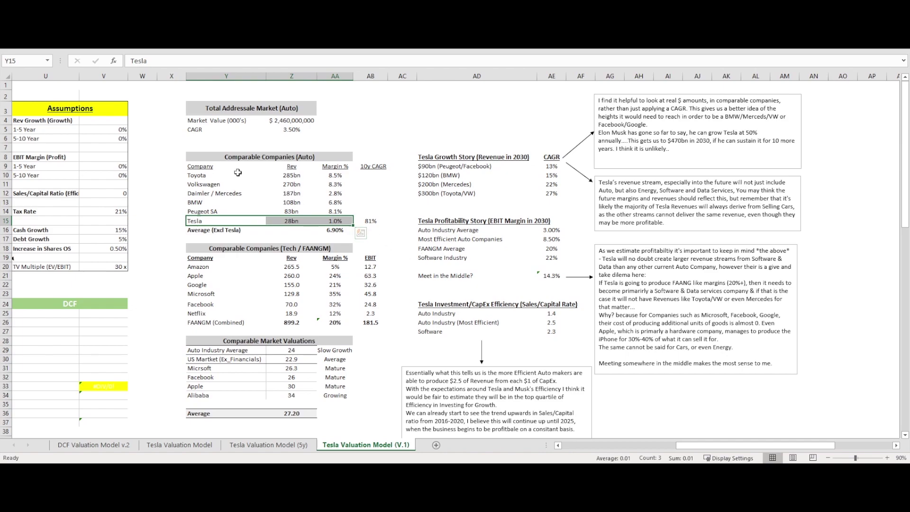
{"action": "left_click_drag", "start_coordinate": [238, 174], "coordinate": [348, 185]}
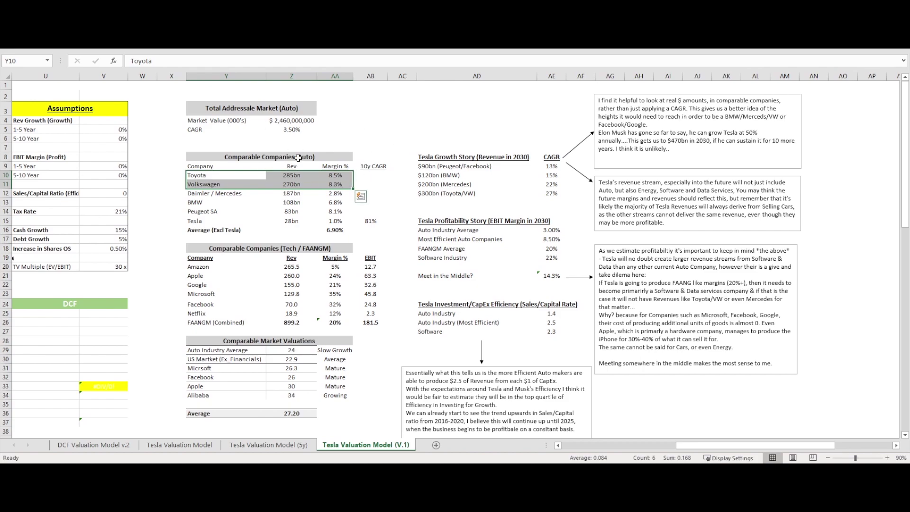
{"action": "left_click", "coordinate": [304, 129]}
{"action": "left_click", "coordinate": [301, 119]}
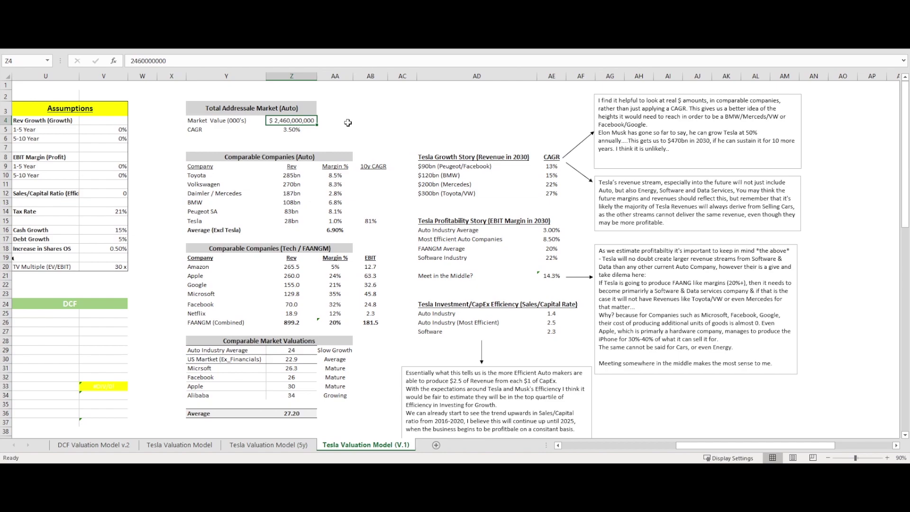
- Review the Tech / FAANGM comparables, their EBIT figures and the combined margin formula, against the empty Assumptions inputs
{"action": "left_click", "coordinate": [329, 268]}
{"action": "left_click_drag", "start_coordinate": [211, 249], "coordinate": [218, 324]}
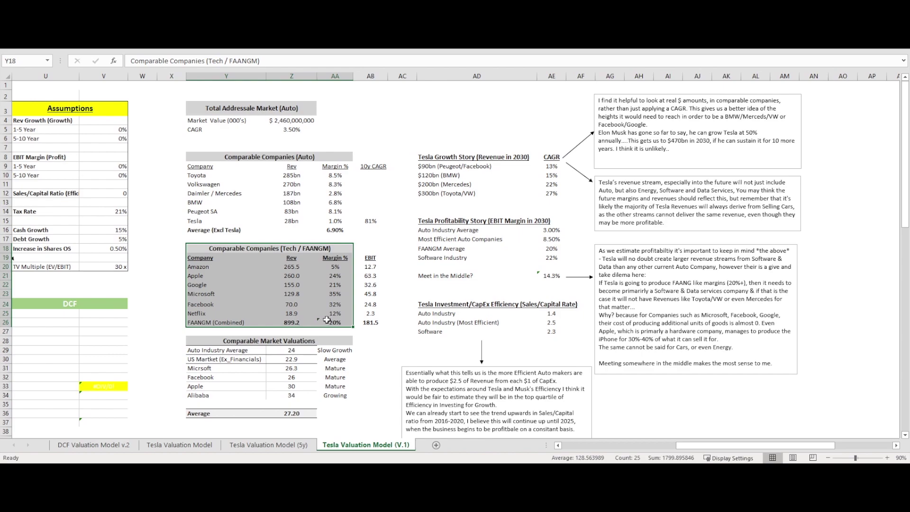
{"action": "left_click_drag", "start_coordinate": [370, 259], "coordinate": [363, 323]}
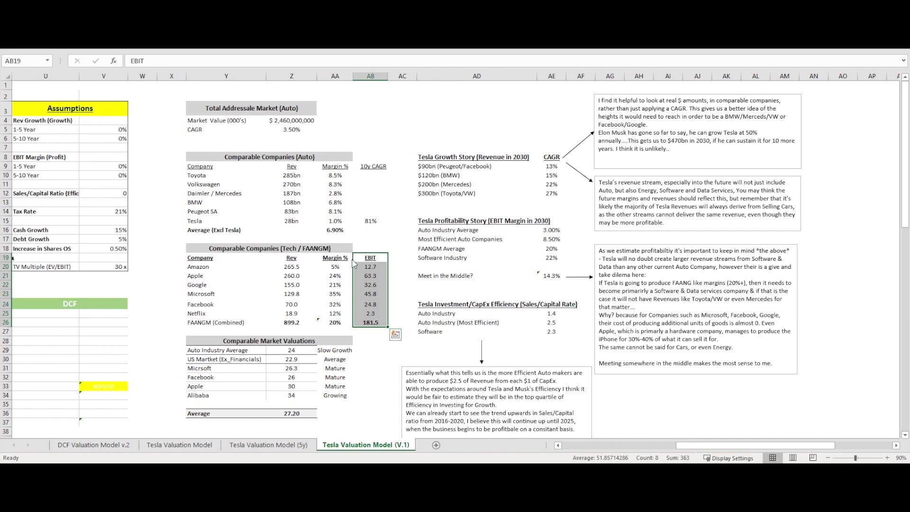
{"action": "left_click", "coordinate": [335, 323]}
{"action": "double_click", "coordinate": [340, 322]}
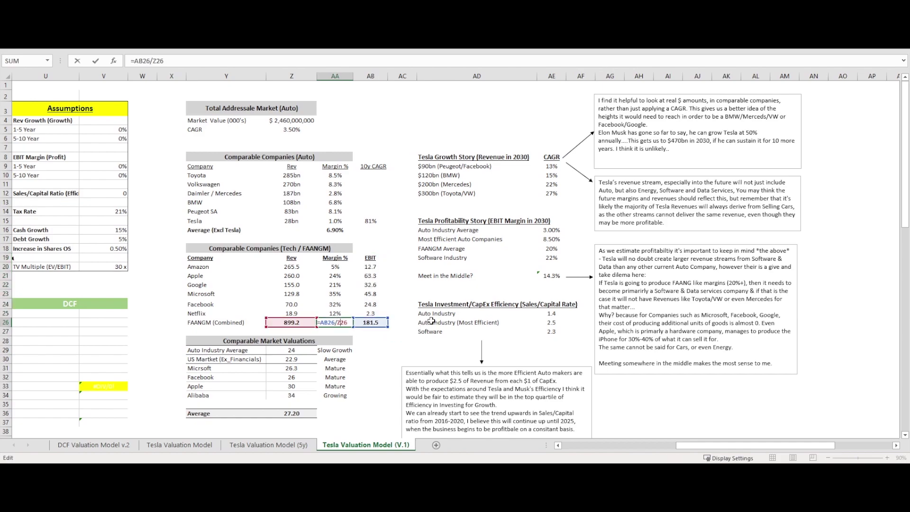
{"action": "key", "text": "Return"}
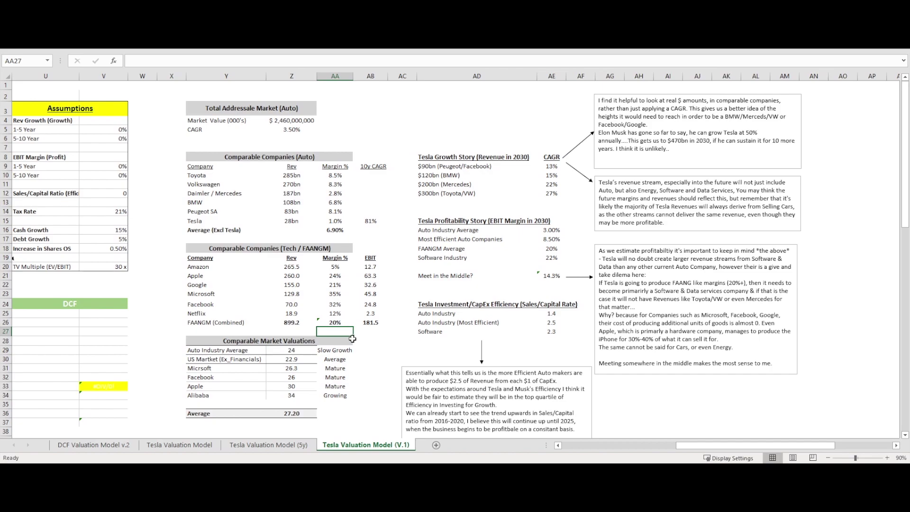
{"action": "left_click", "coordinate": [343, 231]}
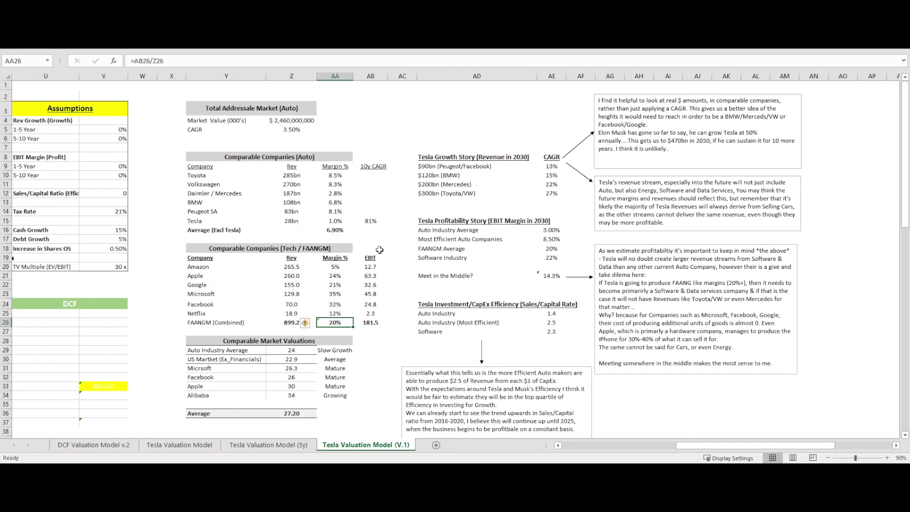
{"action": "left_click", "coordinate": [391, 245]}
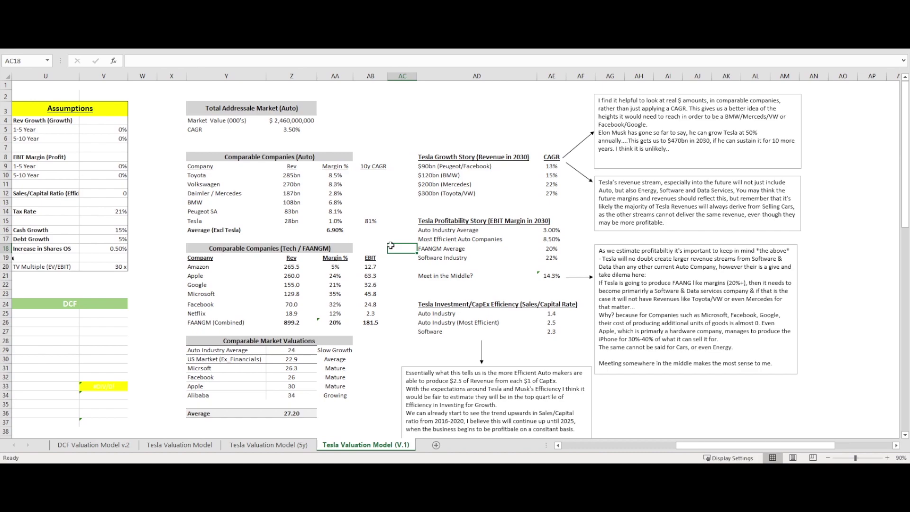
{"action": "left_click_drag", "start_coordinate": [222, 108], "coordinate": [371, 322]}
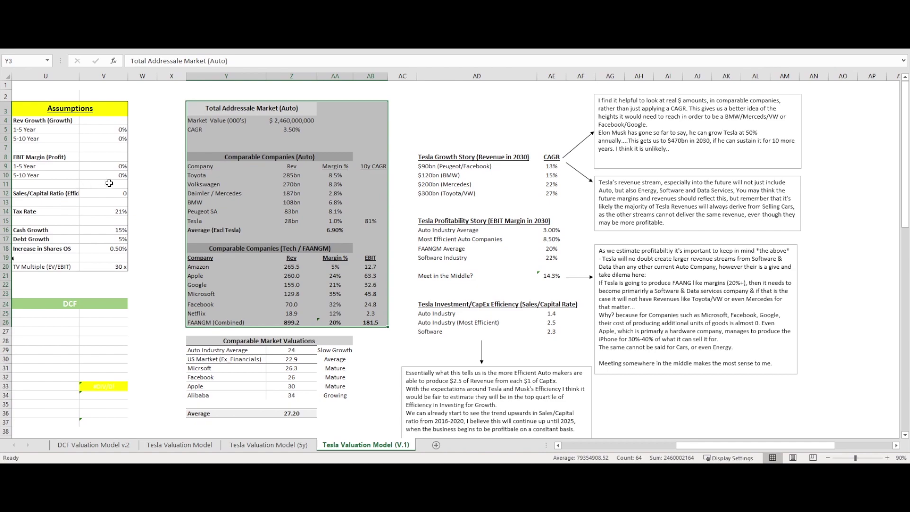
{"action": "left_click", "coordinate": [117, 120]}
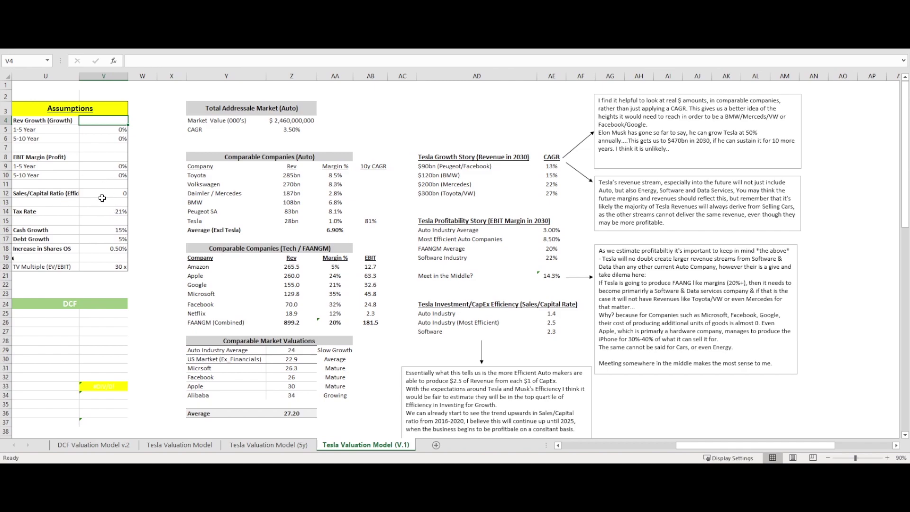
- Examine the 2030 revenue scenarios in the Tesla Growth Story table, from Peugeot/Facebook up to Toyota/VW, and the accompanying notes
{"action": "left_click", "coordinate": [477, 358]}
{"action": "left_click", "coordinate": [470, 157]}
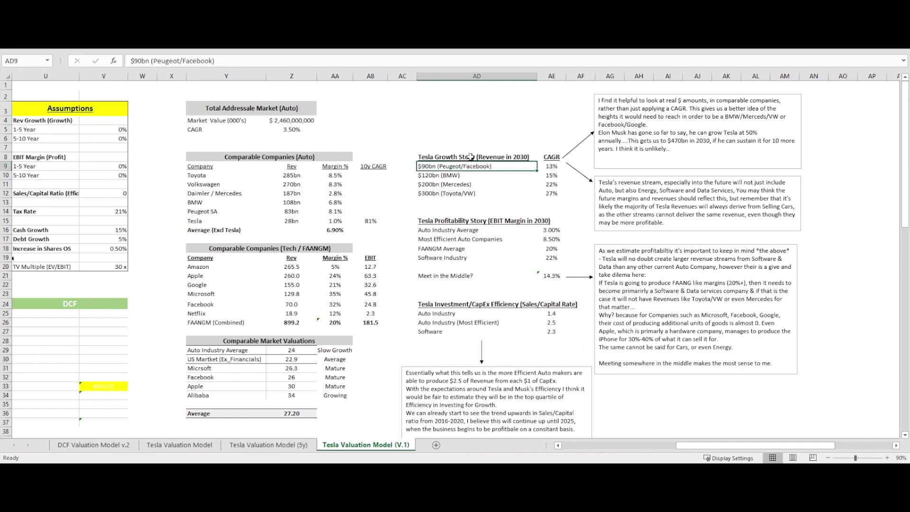
{"action": "left_click", "coordinate": [702, 126]}
{"action": "left_click", "coordinate": [537, 117]}
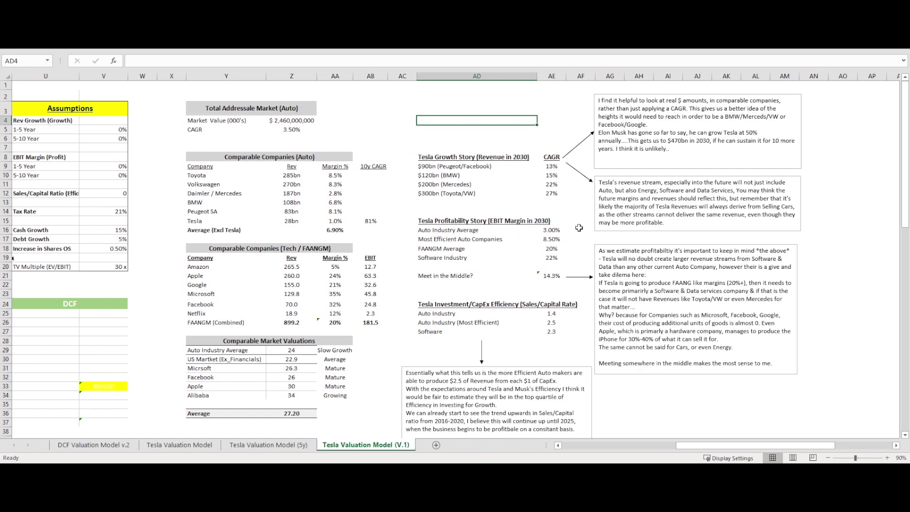
{"action": "left_click", "coordinate": [528, 203]}
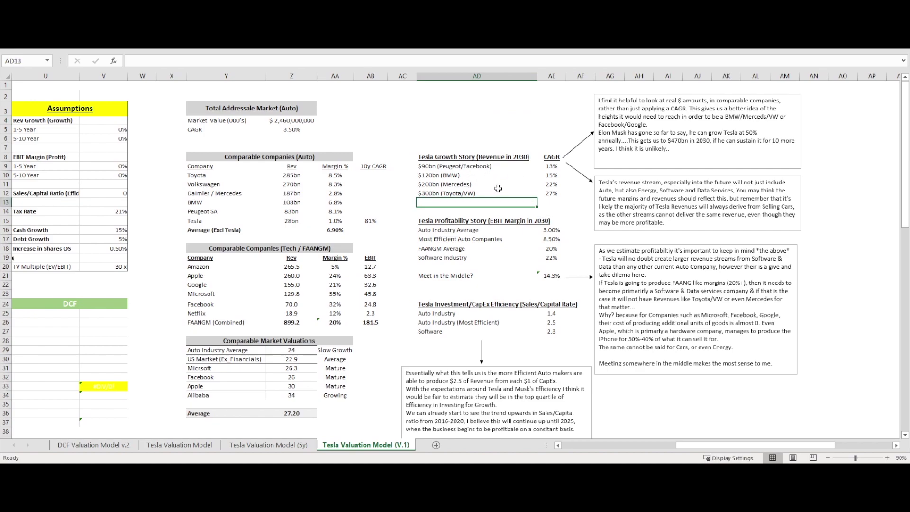
{"action": "left_click", "coordinate": [505, 164]}
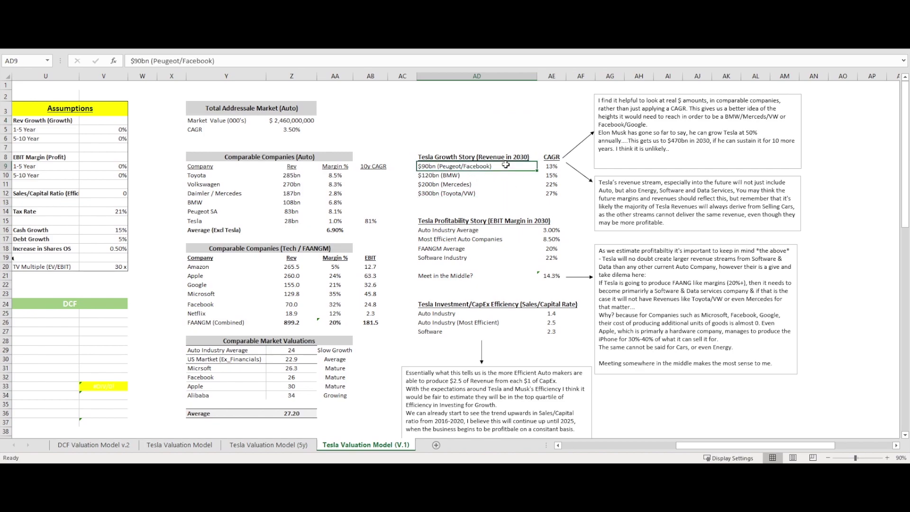
{"action": "left_click", "coordinate": [517, 193]}
{"action": "left_click", "coordinate": [521, 167]}
{"action": "left_click", "coordinate": [515, 177]}
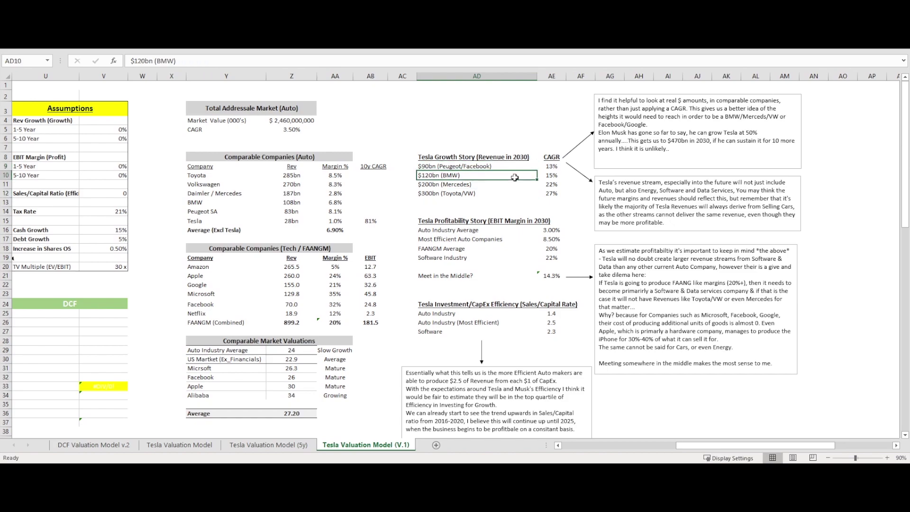
{"action": "left_click", "coordinate": [514, 184]}
{"action": "left_click", "coordinate": [514, 194]}
{"action": "left_click", "coordinate": [514, 183]}
{"action": "left_click", "coordinate": [515, 165]}
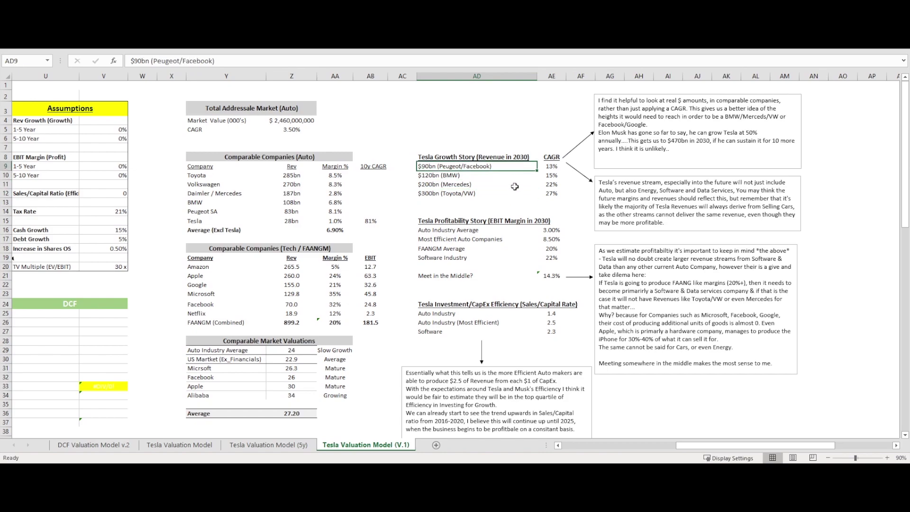
{"action": "left_click", "coordinate": [511, 174]}
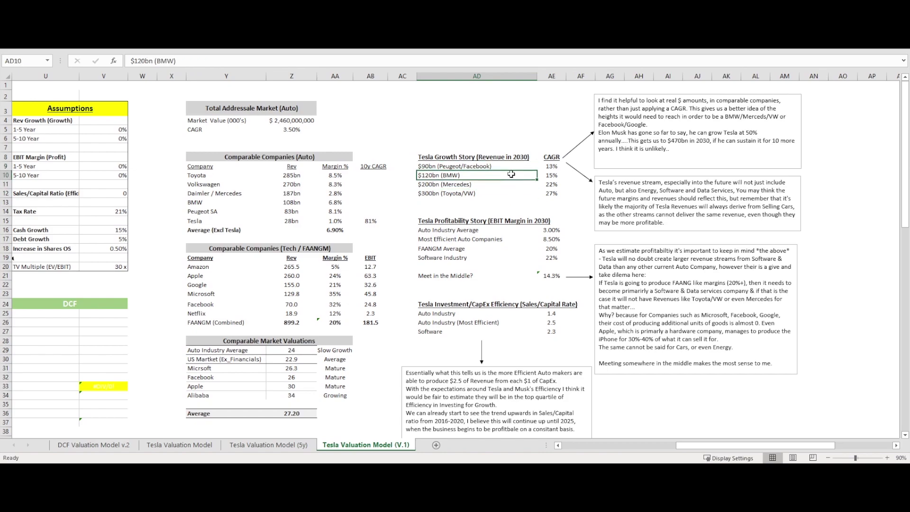
{"action": "left_click", "coordinate": [508, 186]}
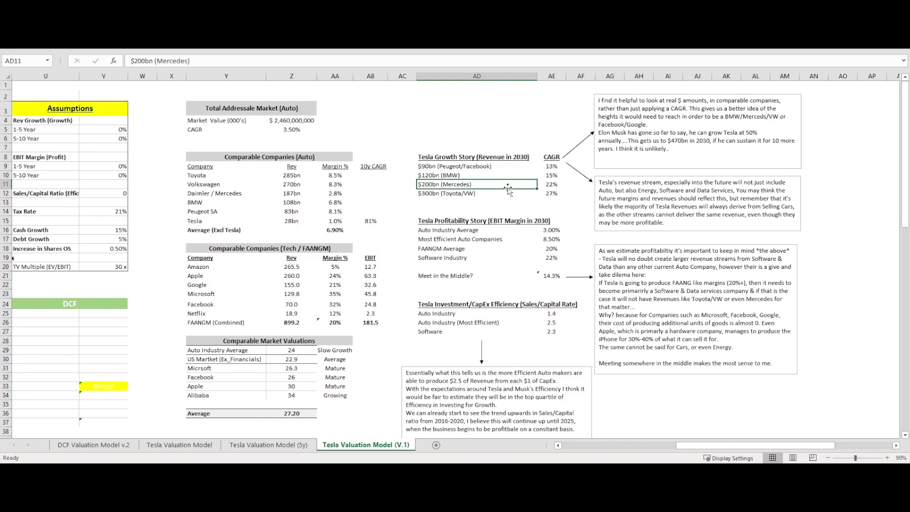
{"action": "left_click", "coordinate": [505, 195]}
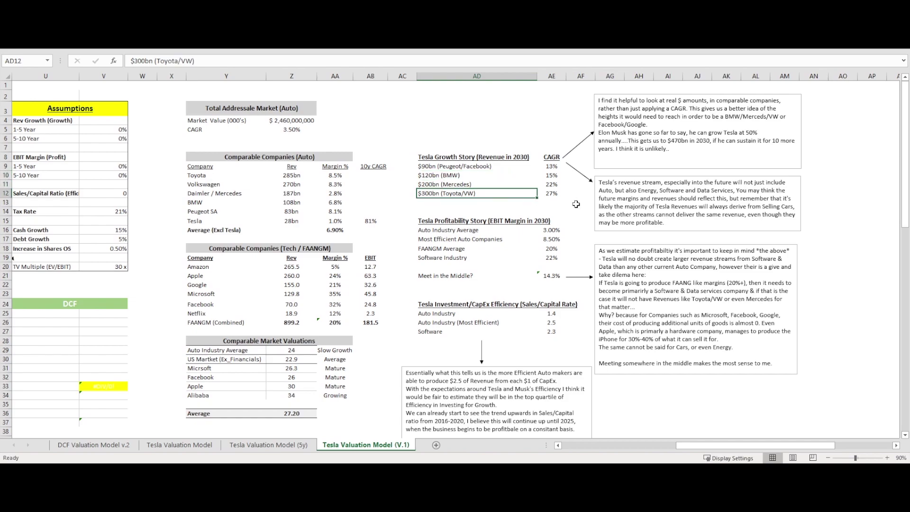
- Compare the CAGR required for each Tesla 2030 revenue scenario with the auto market's CAGR
{"action": "left_click", "coordinate": [561, 193]}
{"action": "left_click", "coordinate": [556, 167], "text": "shift"}
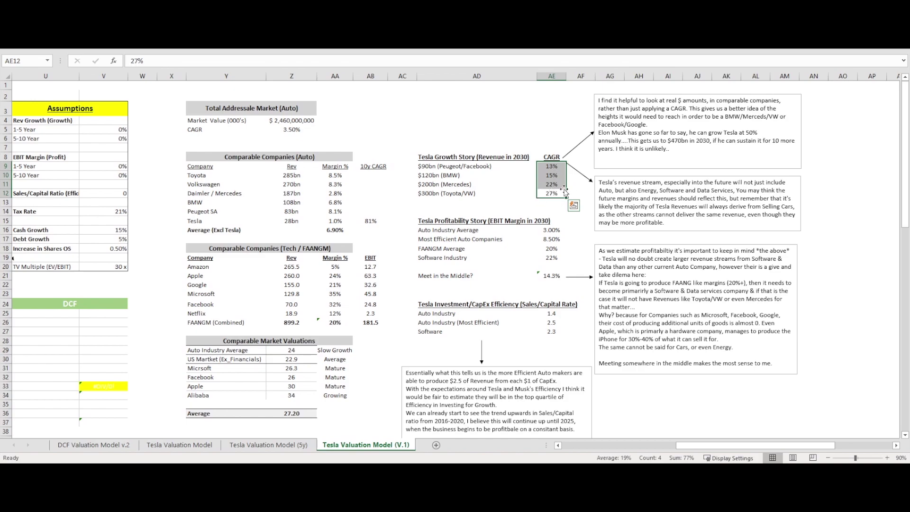
{"action": "left_click", "coordinate": [485, 184]}
{"action": "left_click", "coordinate": [557, 187]}
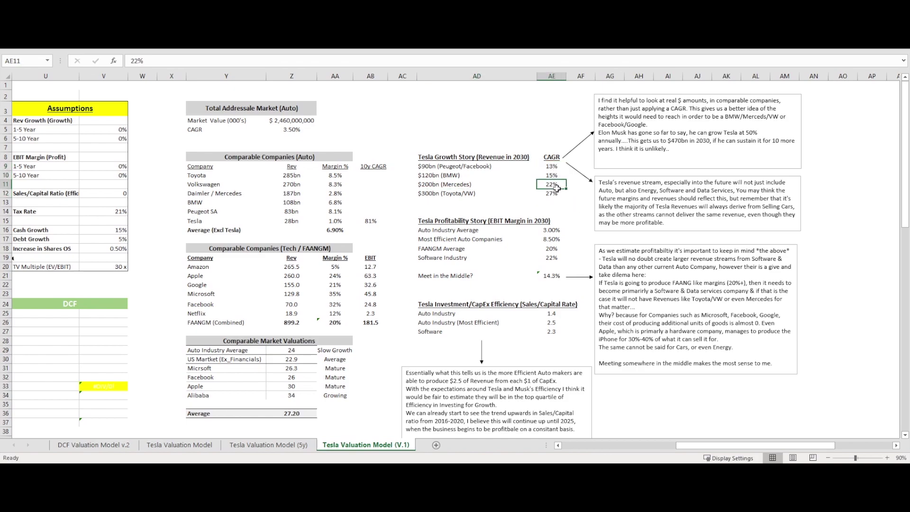
{"action": "left_click", "coordinate": [560, 174]}
{"action": "left_click", "coordinate": [555, 195]}
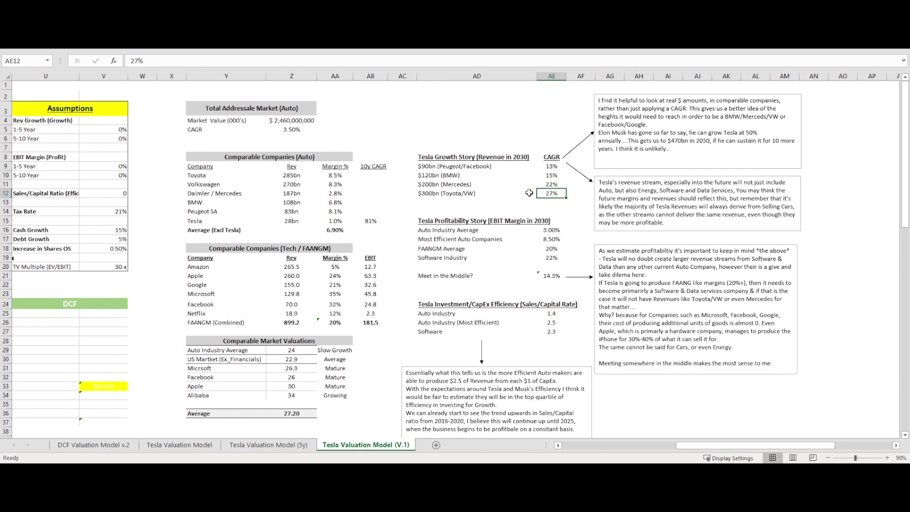
{"action": "left_click", "coordinate": [446, 167]}
{"action": "left_click_drag", "start_coordinate": [446, 186], "coordinate": [446, 193]}
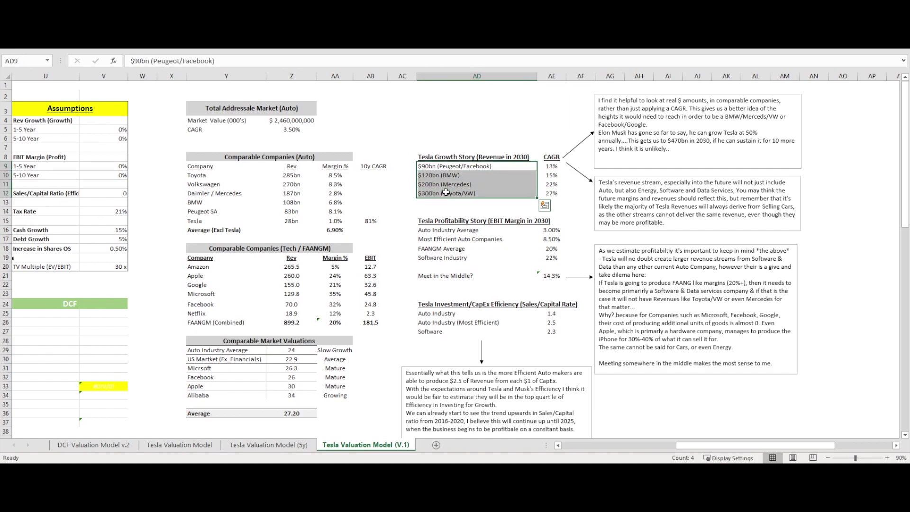
{"action": "left_click", "coordinate": [554, 191]}
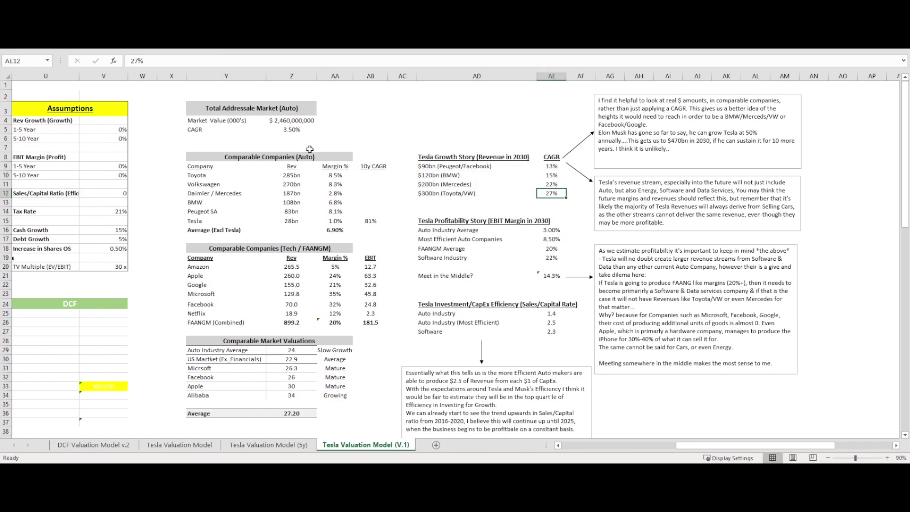
{"action": "left_click", "coordinate": [301, 130]}
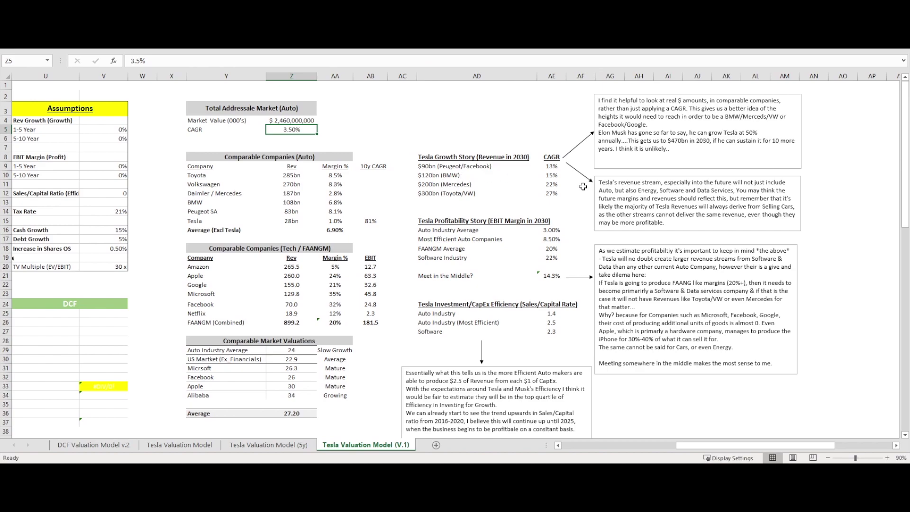
{"action": "left_click", "coordinate": [516, 192]}
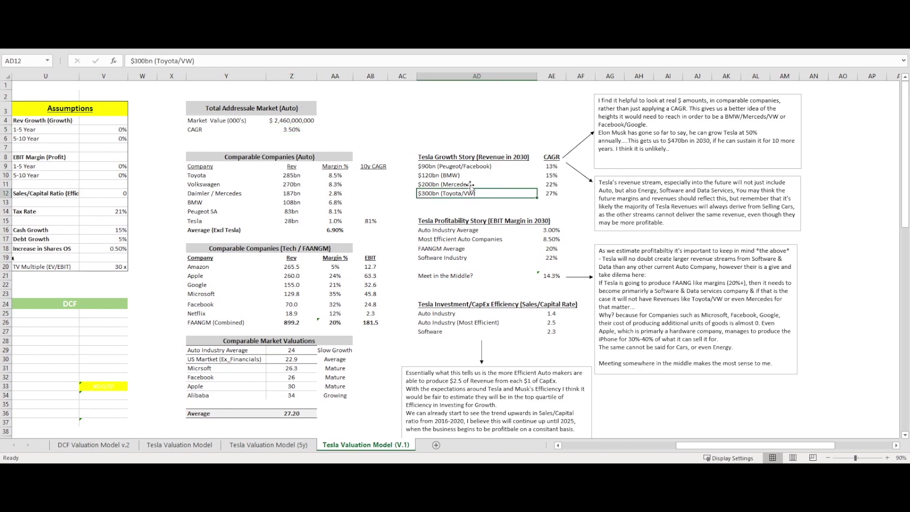
{"action": "left_click", "coordinate": [493, 186]}
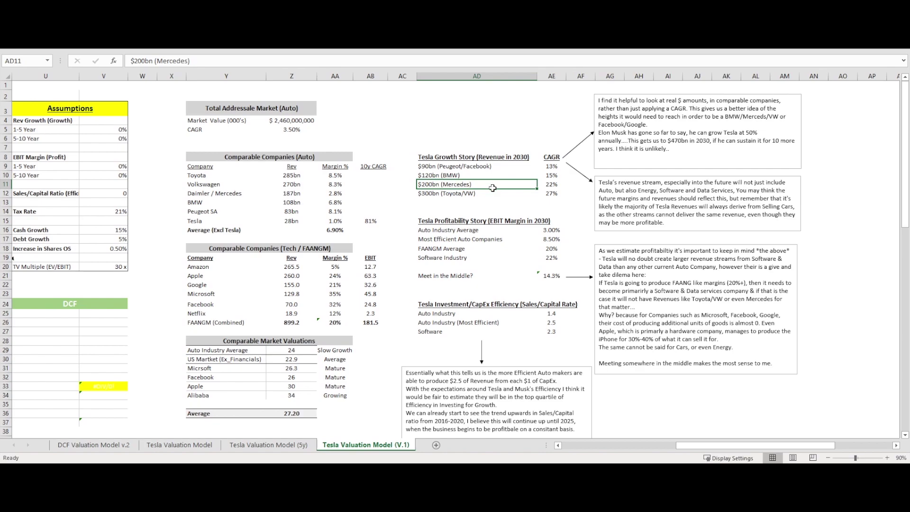
- Review the Tesla Profitability Story's 2030 EBIT margin benchmarks, from auto average to software industry, against the tech comparables
{"action": "left_click", "coordinate": [500, 230]}
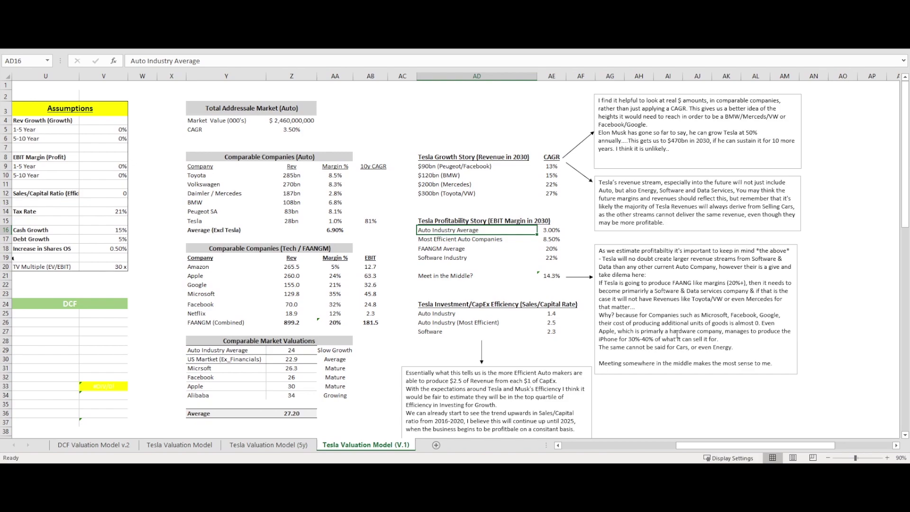
{"action": "left_click", "coordinate": [518, 274]}
{"action": "left_click", "coordinate": [551, 256]}
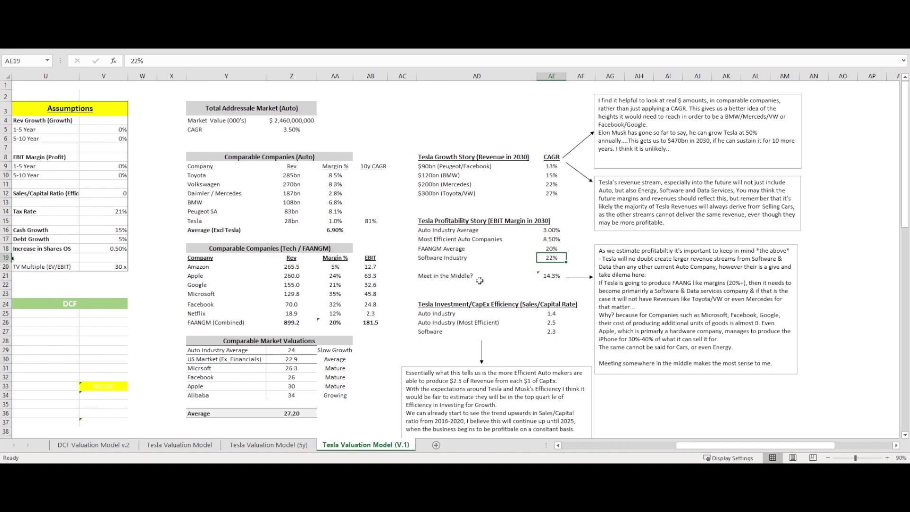
{"action": "left_click", "coordinate": [494, 265]}
{"action": "left_click", "coordinate": [302, 305]}
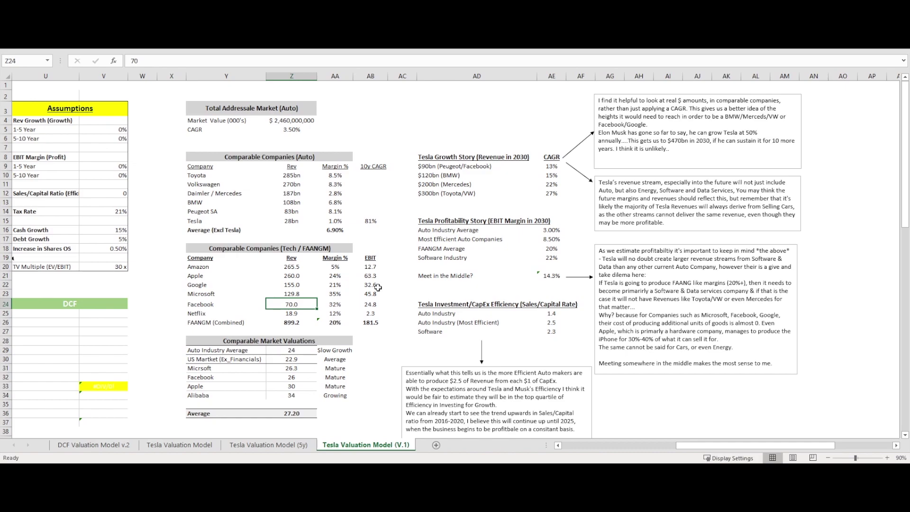
- Compare the Microsoft, Facebook and combined FAANGM margins, and inspect the averaging formula behind the "Meet in the Middle?" EBIT margin
{"action": "left_click_drag", "start_coordinate": [341, 295], "coordinate": [341, 304]}
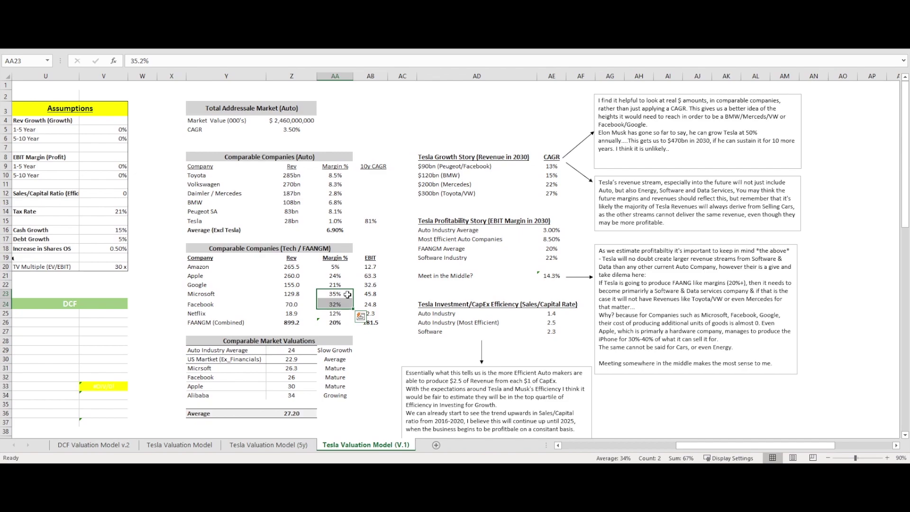
{"action": "left_click", "coordinate": [335, 324]}
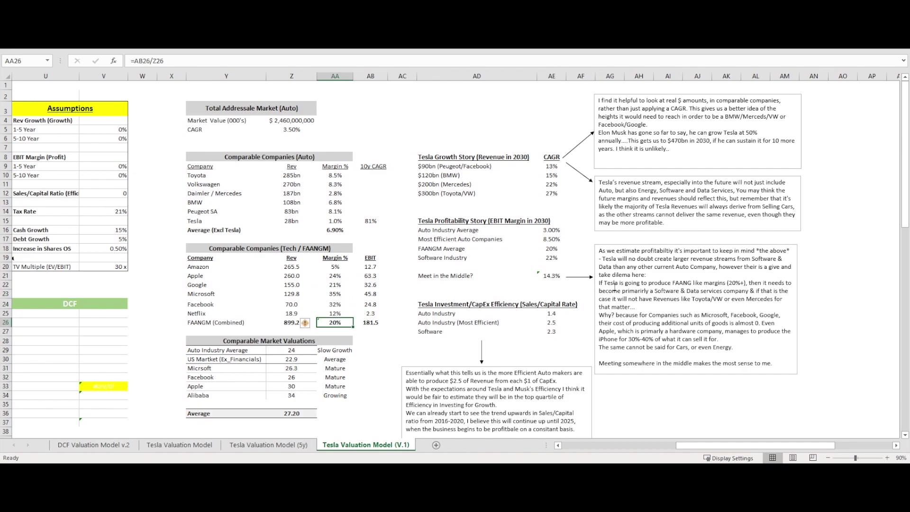
{"action": "double_click", "coordinate": [553, 275]}
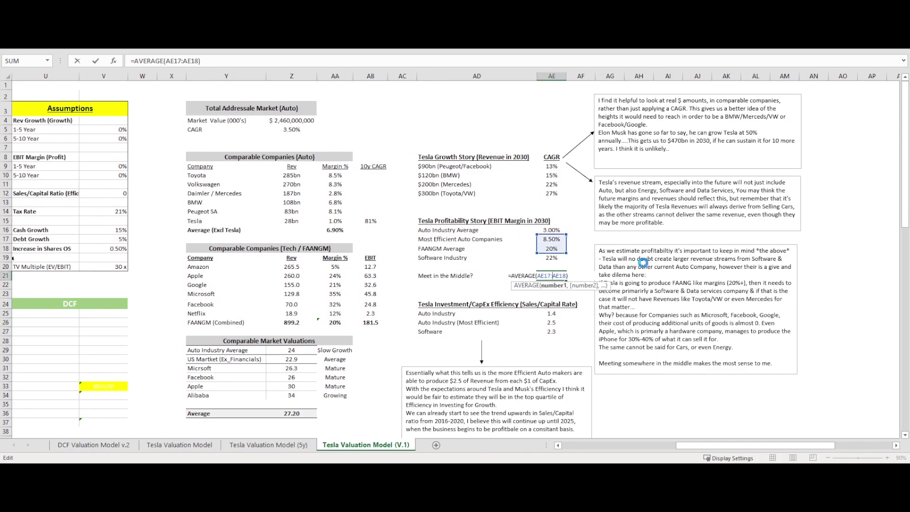
{"action": "left_click", "coordinate": [556, 261]}
{"action": "left_click", "coordinate": [551, 275]}
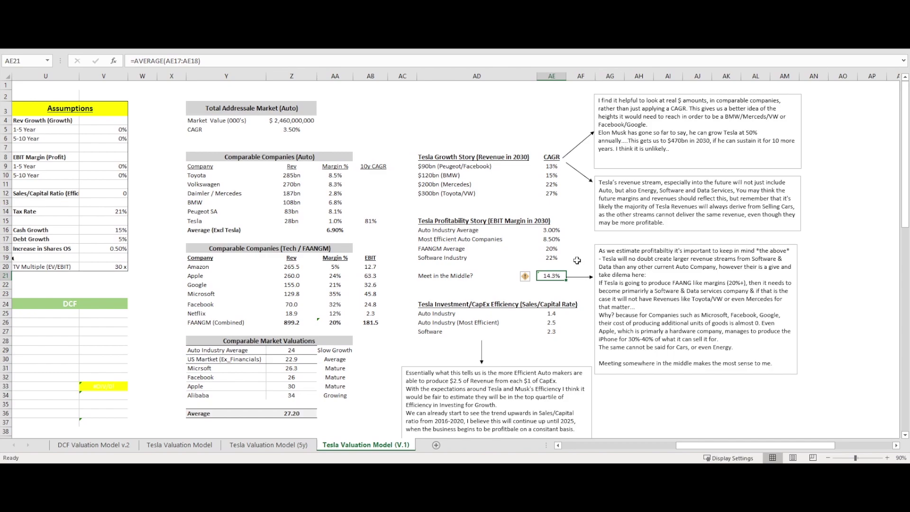
- Review the Tesla Investment/CapEx Efficiency benchmarks for the auto industry, the most efficient automakers and software
{"action": "left_click", "coordinate": [474, 303]}
{"action": "left_click", "coordinate": [545, 332]}
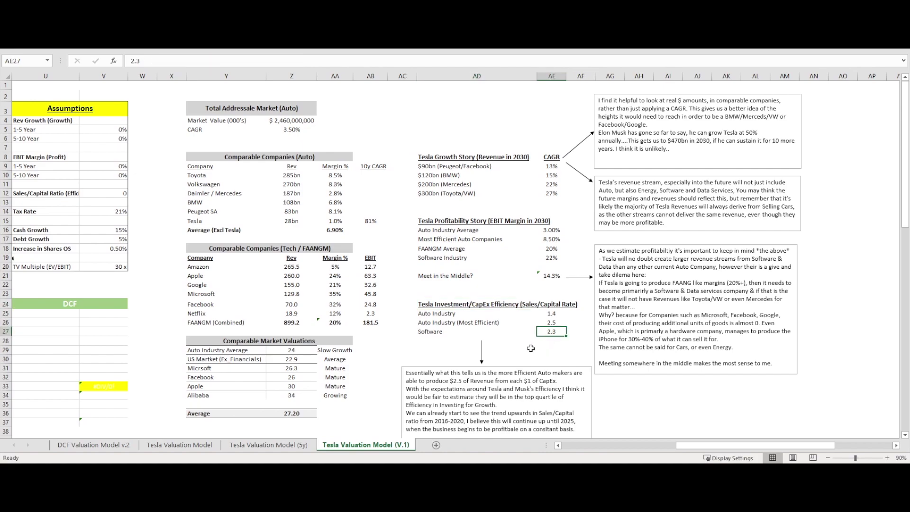
{"action": "left_click", "coordinate": [454, 331]}
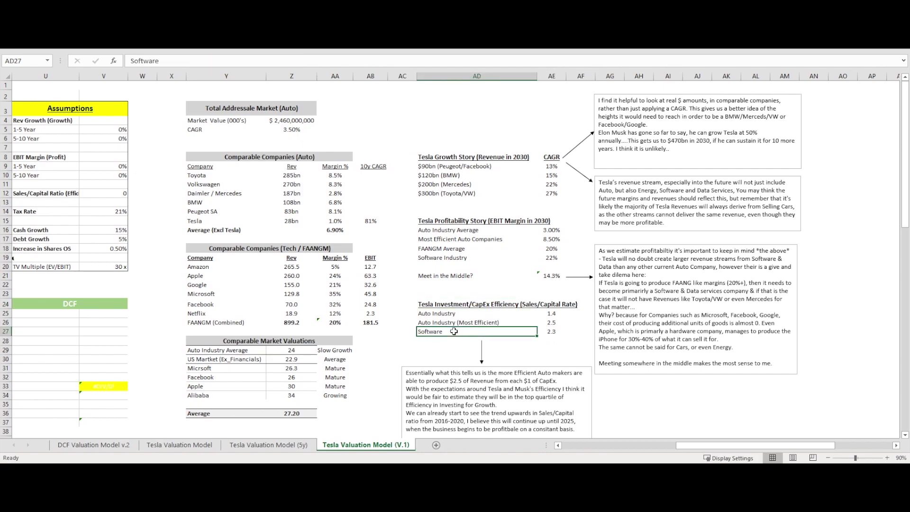
{"action": "left_click", "coordinate": [559, 333]}
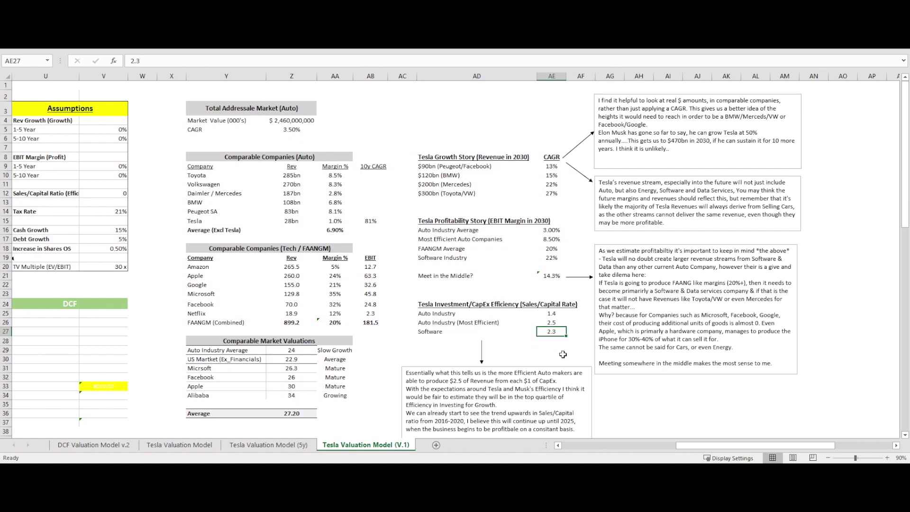
{"action": "left_click", "coordinate": [501, 331]}
{"action": "left_click", "coordinate": [516, 321]}
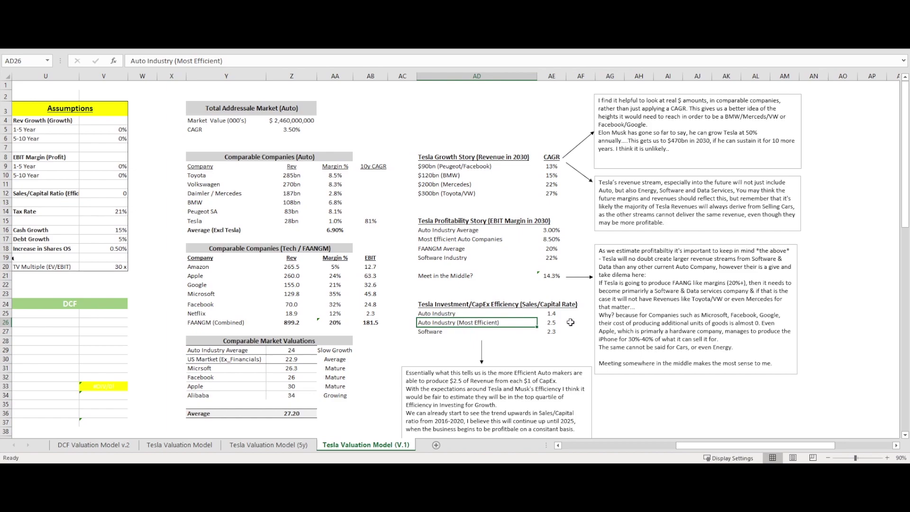
- Compare Tesla's 2017–2020 historical Sales/Capital Ratio with the industry efficiency benchmarks
{"action": "left_click_drag", "start_coordinate": [730, 445], "coordinate": [616, 445]}
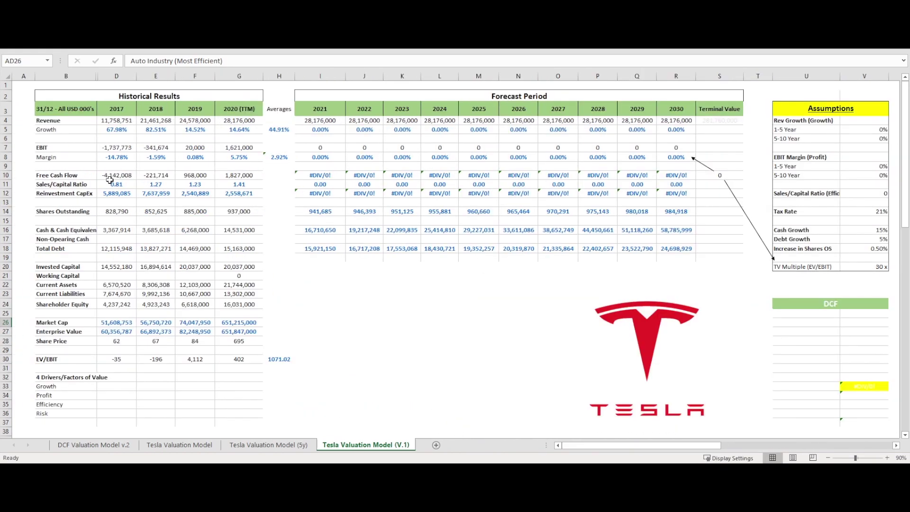
{"action": "left_click_drag", "start_coordinate": [110, 184], "coordinate": [242, 186]}
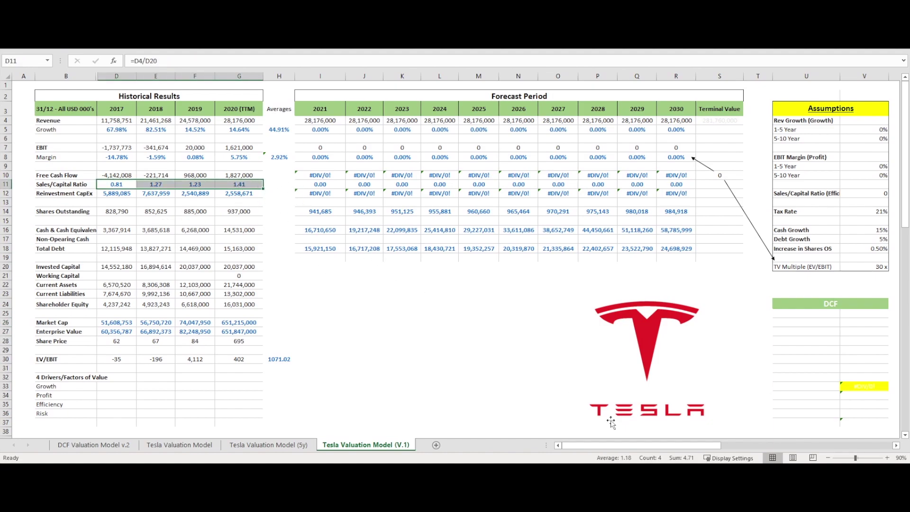
{"action": "left_click_drag", "start_coordinate": [671, 447], "coordinate": [763, 440]}
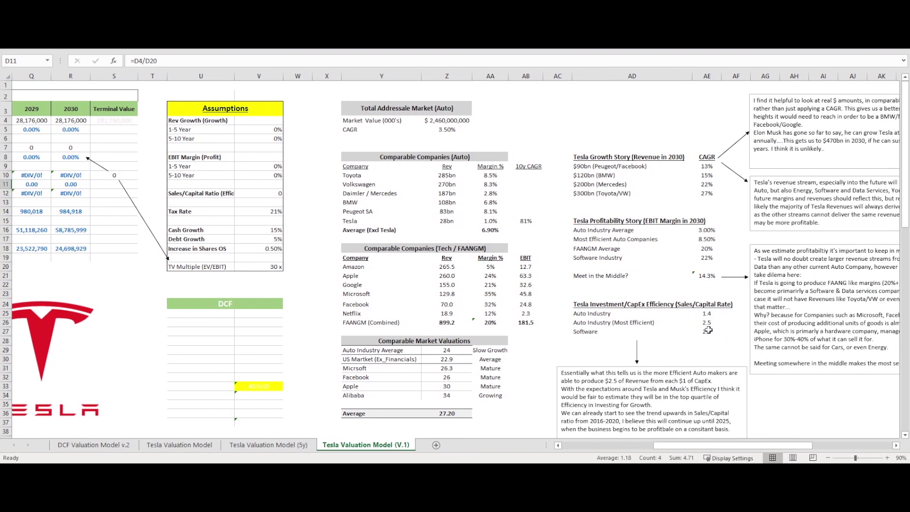
{"action": "left_click_drag", "start_coordinate": [714, 448], "coordinate": [732, 448]}
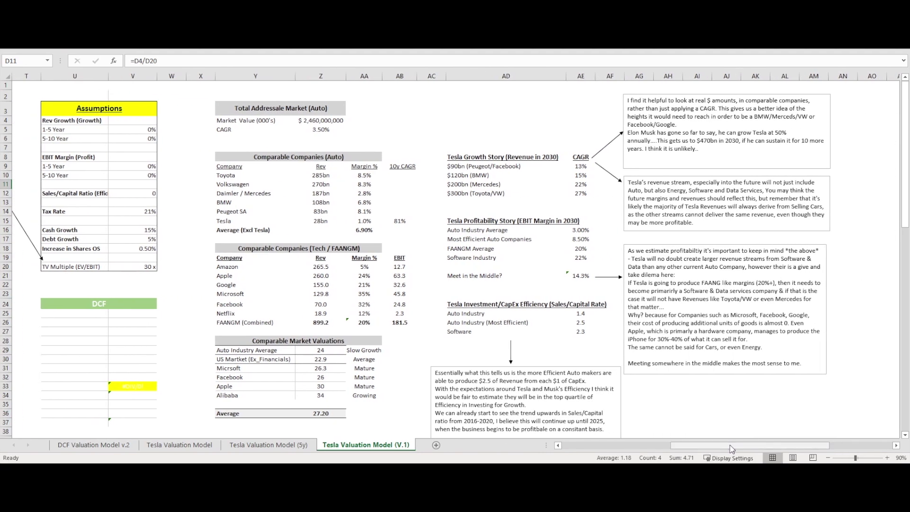
{"action": "left_click", "coordinate": [593, 350]}
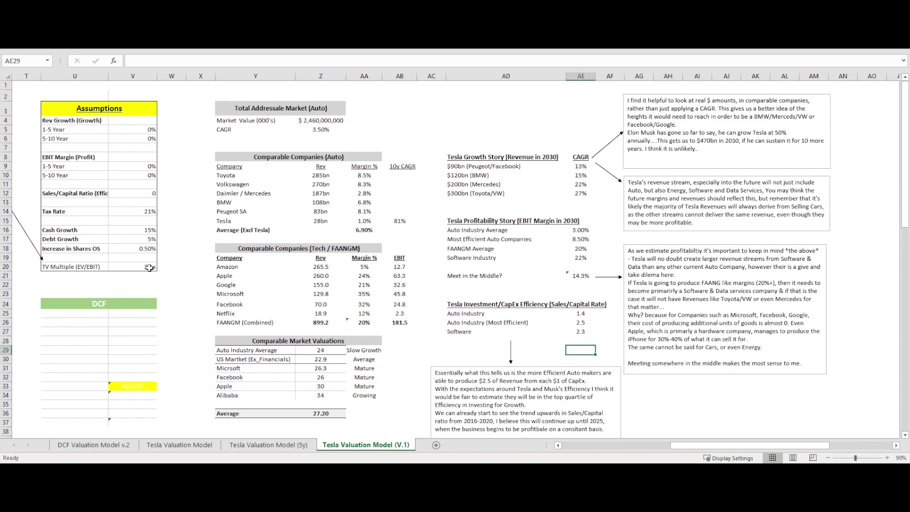
- Check the TV Multiple (EV/EBIT) assumption against the Comparable Market Valuations table
{"action": "left_click", "coordinate": [90, 267]}
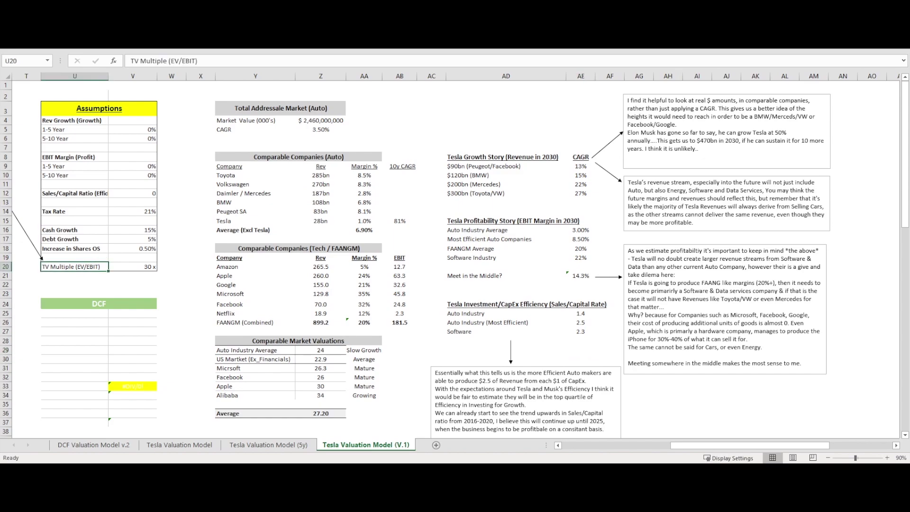
{"action": "left_click", "coordinate": [363, 376]}
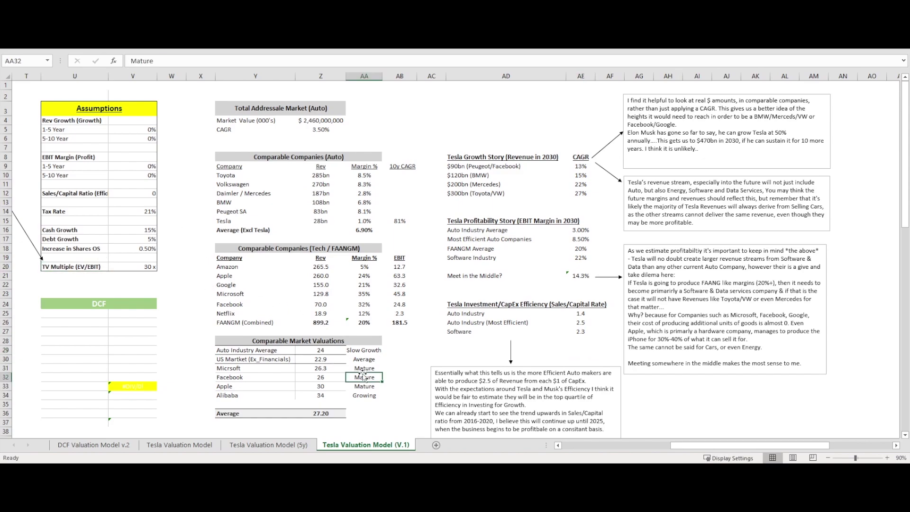
{"action": "scroll", "coordinate": [363, 376], "scroll_direction": "down", "scroll_amount": 1}
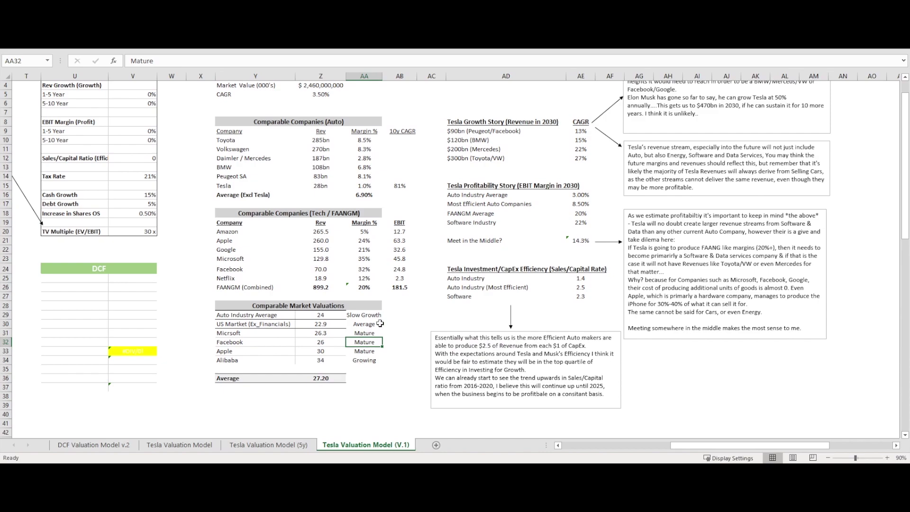
{"action": "scroll", "coordinate": [379, 322], "scroll_direction": "up", "scroll_amount": 1}
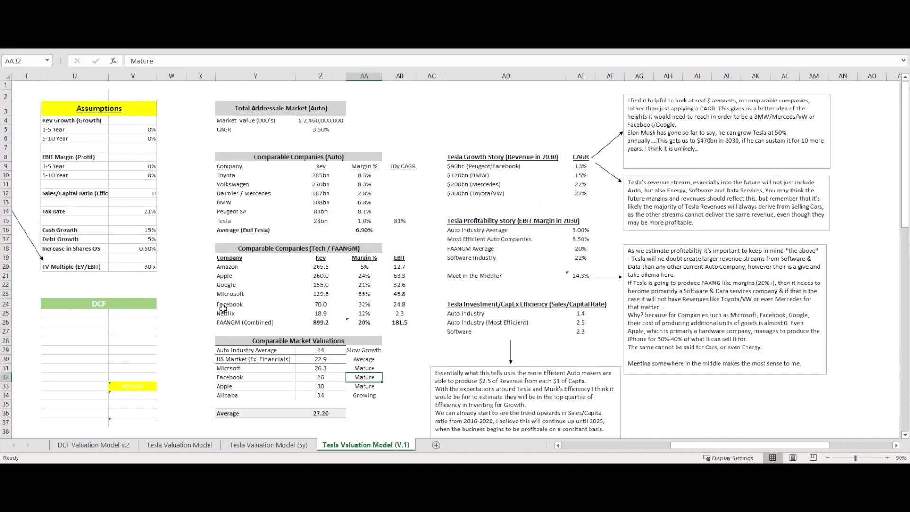
- Examine Tesla's 2020 EV/EBIT formula, the 2020 EBIT and free cash flow behind it, and the 2019–2020 share prices
{"action": "left_click_drag", "start_coordinate": [699, 445], "coordinate": [678, 446]}
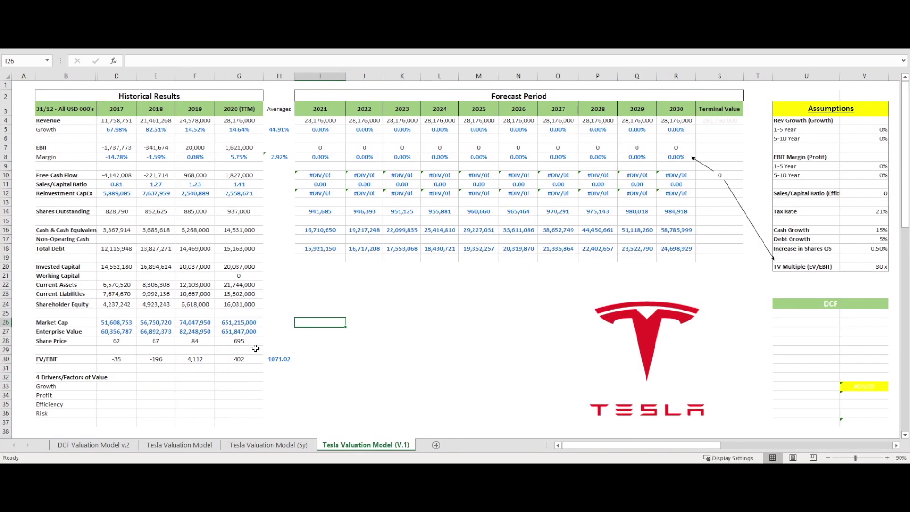
{"action": "left_click", "coordinate": [241, 358]}
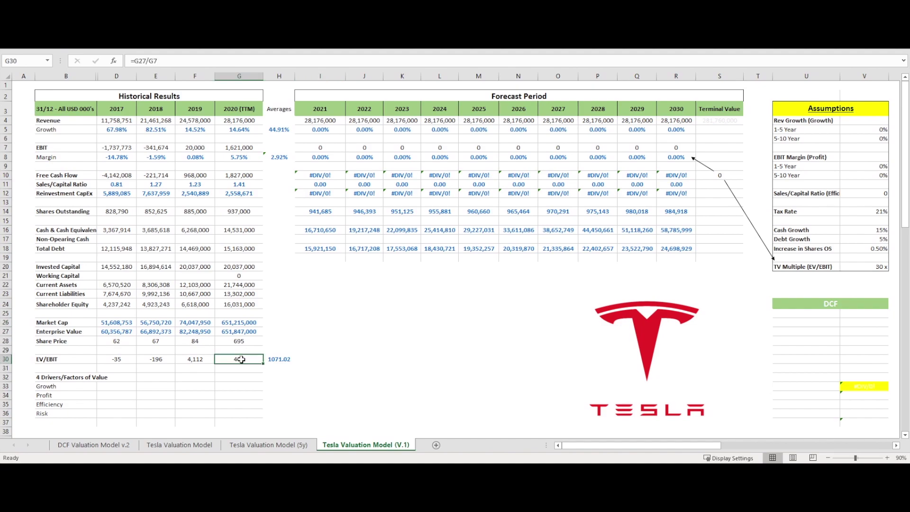
{"action": "left_click", "coordinate": [242, 175]}
{"action": "left_click", "coordinate": [243, 147]}
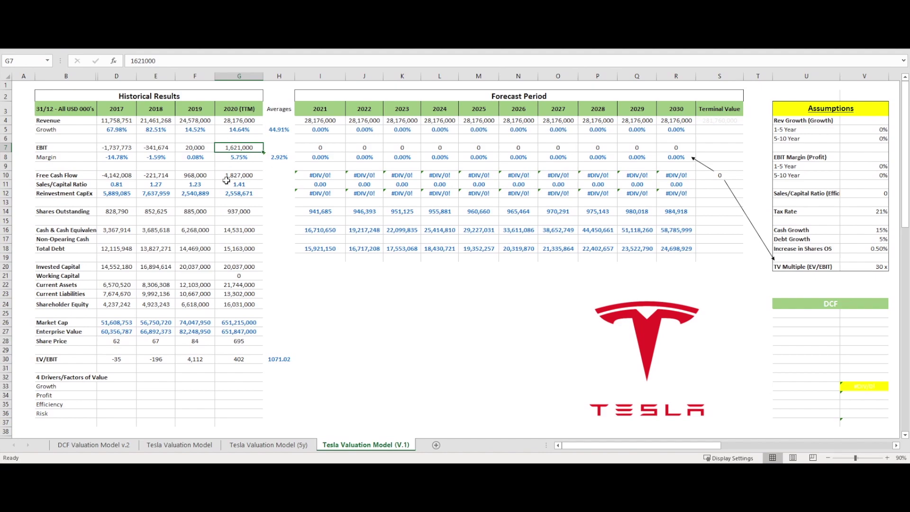
{"action": "left_click", "coordinate": [236, 358]}
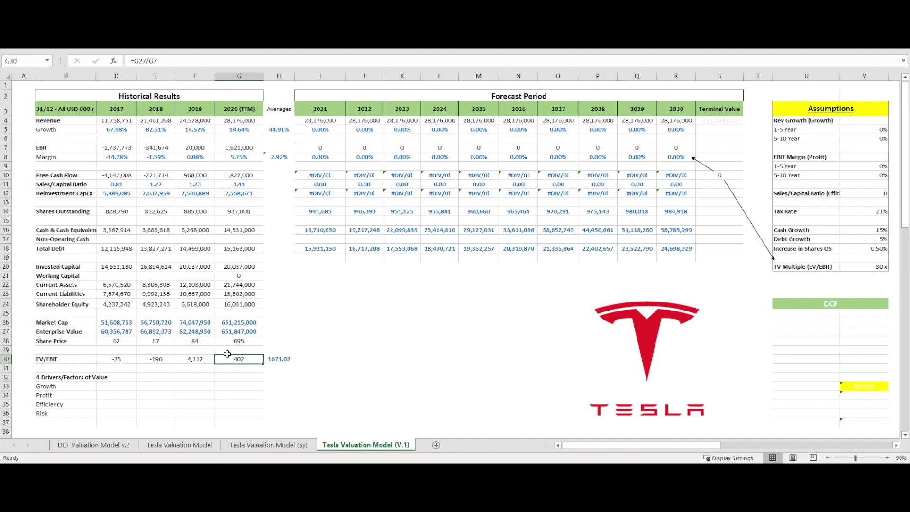
{"action": "left_click_drag", "start_coordinate": [192, 341], "coordinate": [240, 341]}
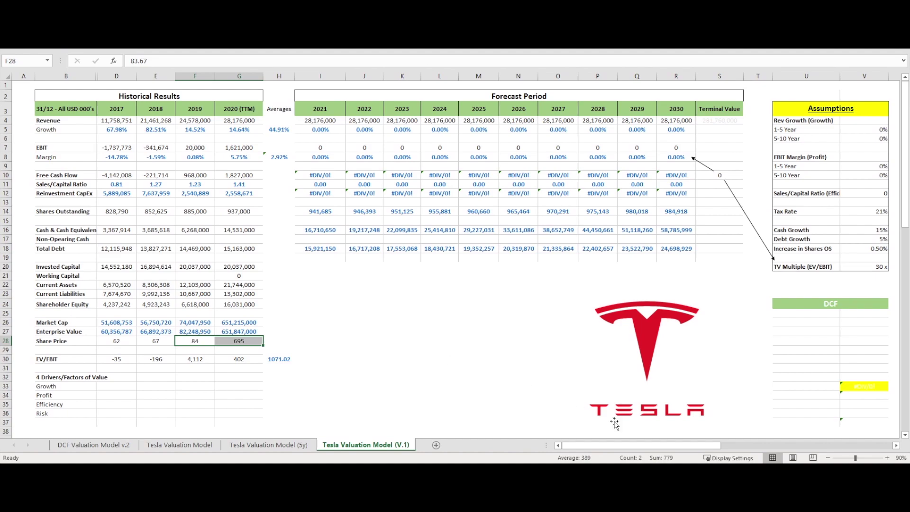
- Review the Auto Industry Average and Facebook entries in the Comparable Market Valuations table
{"action": "left_click_drag", "start_coordinate": [624, 448], "coordinate": [724, 448]}
{"action": "left_click", "coordinate": [366, 342]}
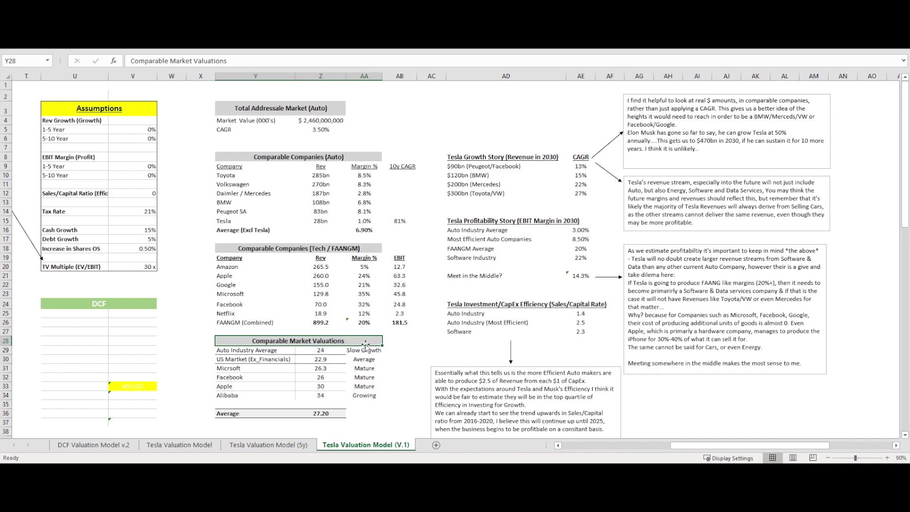
{"action": "left_click", "coordinate": [290, 351]}
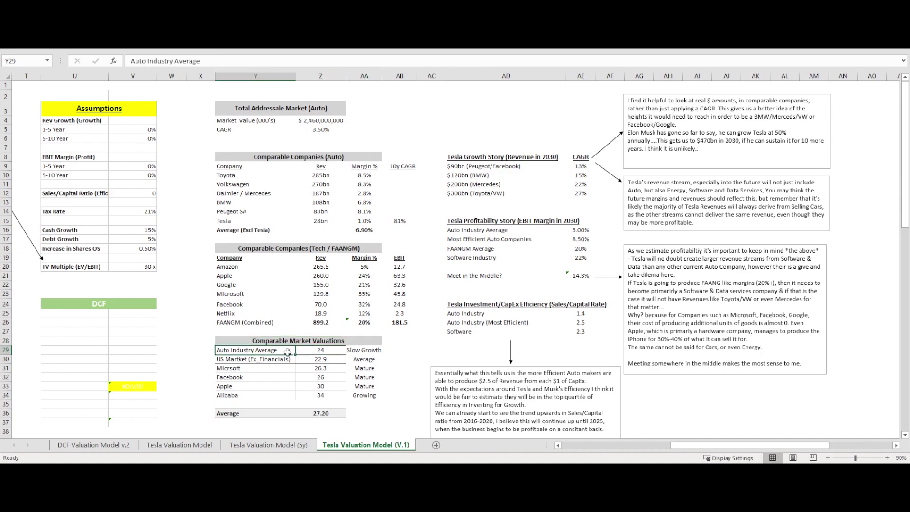
{"action": "left_click", "coordinate": [293, 374]}
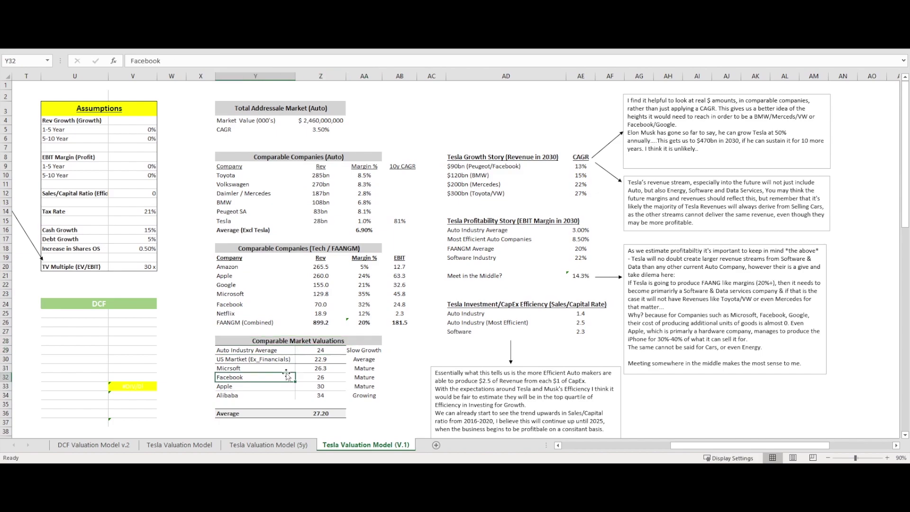
{"action": "left_click", "coordinate": [283, 350]}
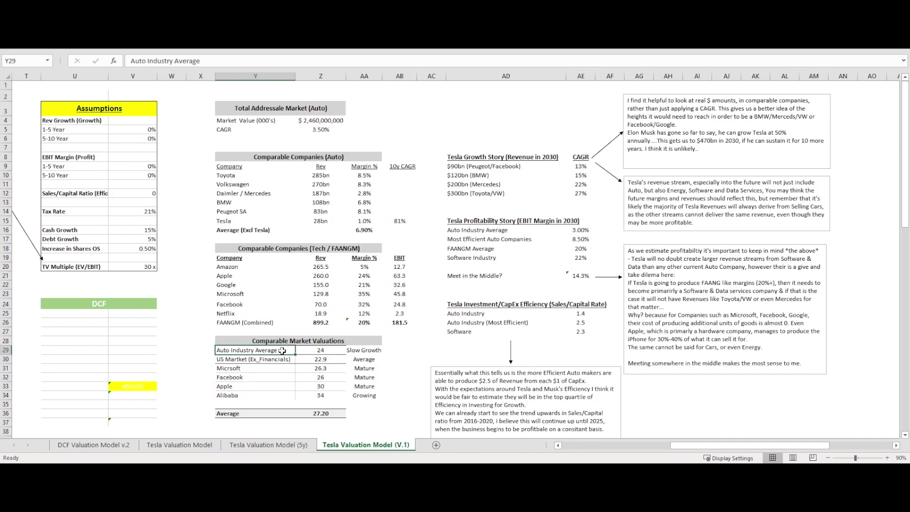
{"action": "left_click", "coordinate": [337, 351]}
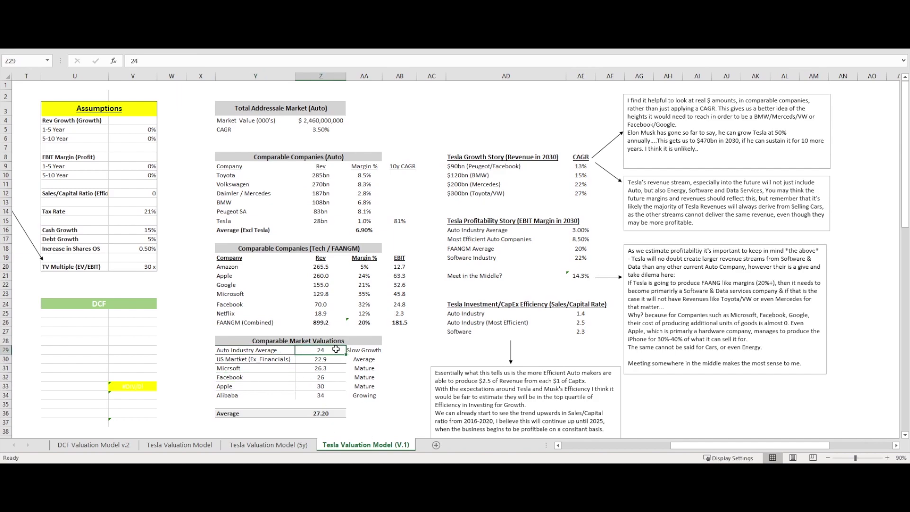
- Extend the Comparable Market Valuations heading to read "Comparable Market Valuations (EV/EBIT)"
{"action": "left_click", "coordinate": [354, 341]}
{"action": "left_click", "coordinate": [274, 59]}
{"action": "type", "text": "(EV"}
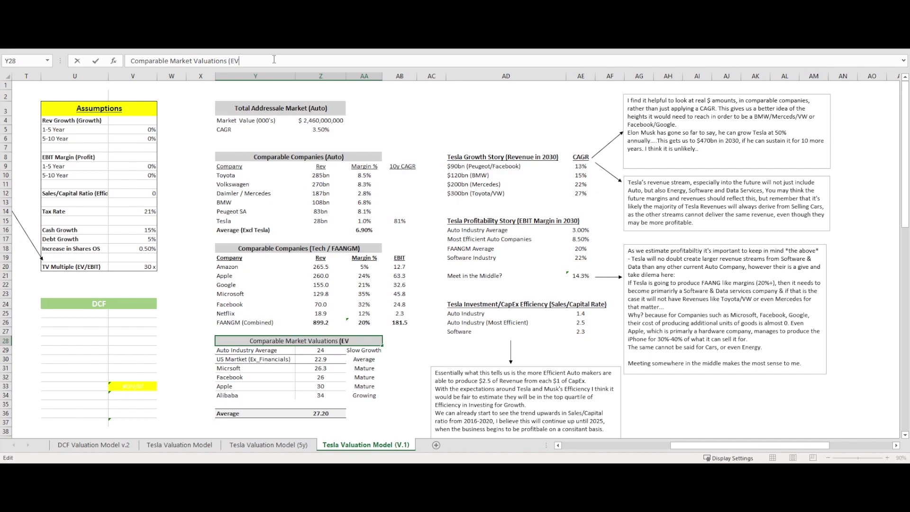
{"action": "type", "text": "/EBIT)"}
{"action": "key", "text": "Return"}
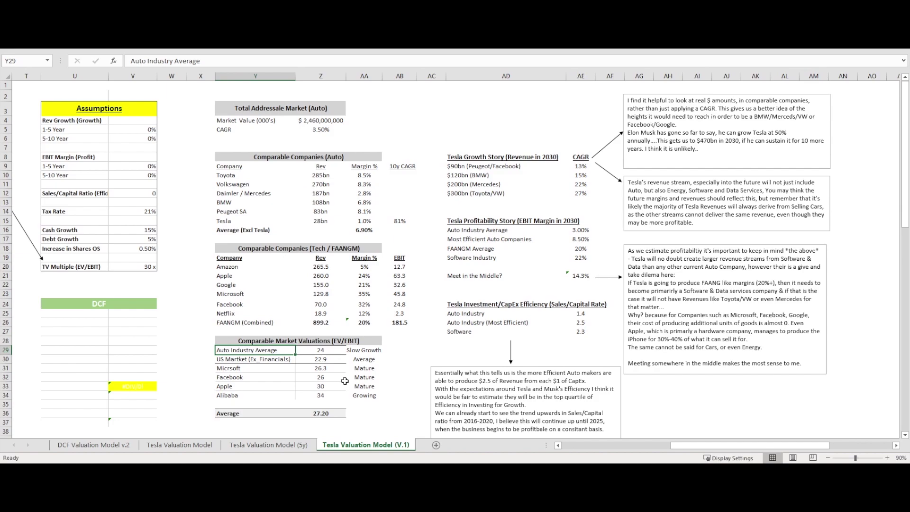
- Review the growth labels and EV/EBIT multiples for the auto industry, US market and tech companies under Comparable Market Valuations
{"action": "left_click", "coordinate": [364, 354]}
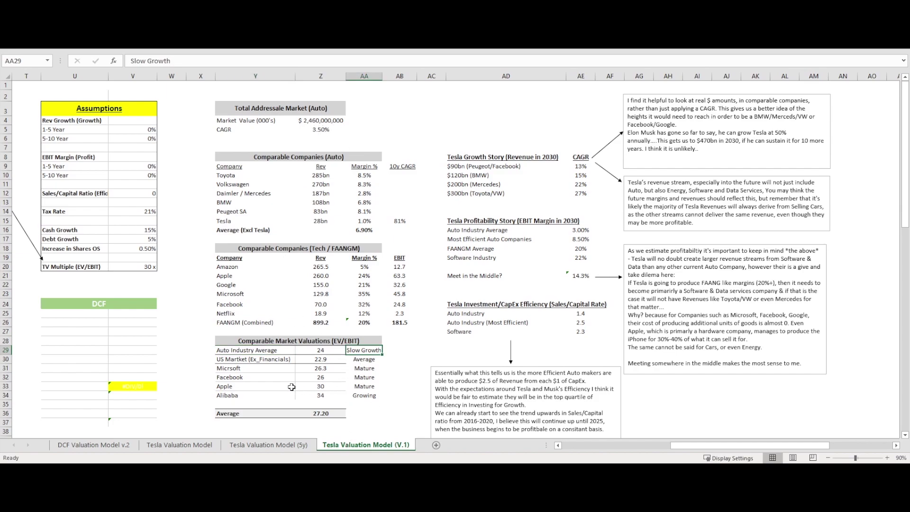
{"action": "left_click", "coordinate": [289, 361]}
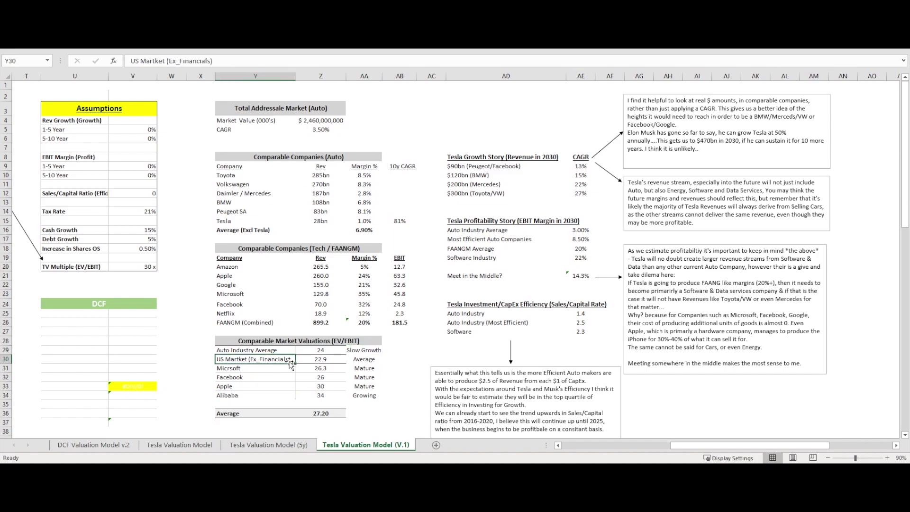
{"action": "left_click", "coordinate": [369, 360]}
{"action": "left_click", "coordinate": [339, 360]}
{"action": "left_click", "coordinate": [373, 359]}
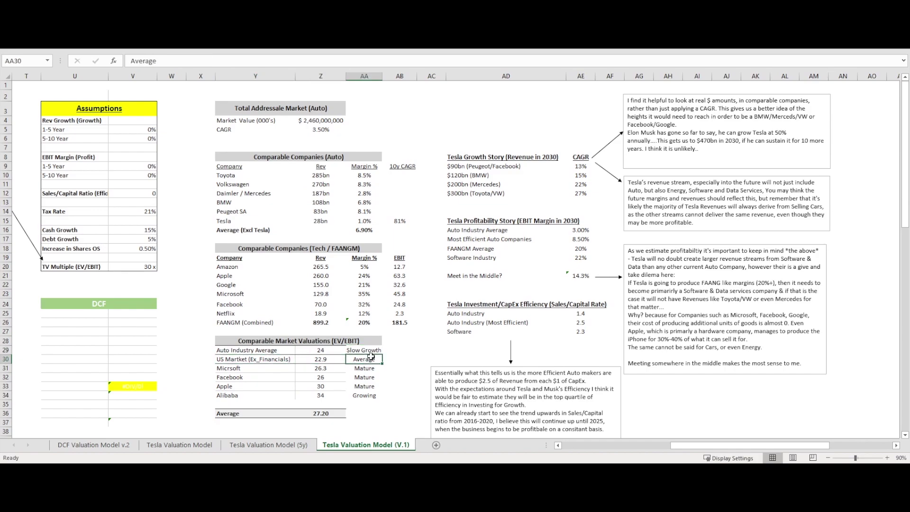
{"action": "left_click", "coordinate": [262, 368]}
{"action": "left_click_drag", "start_coordinate": [262, 368], "coordinate": [357, 397]}
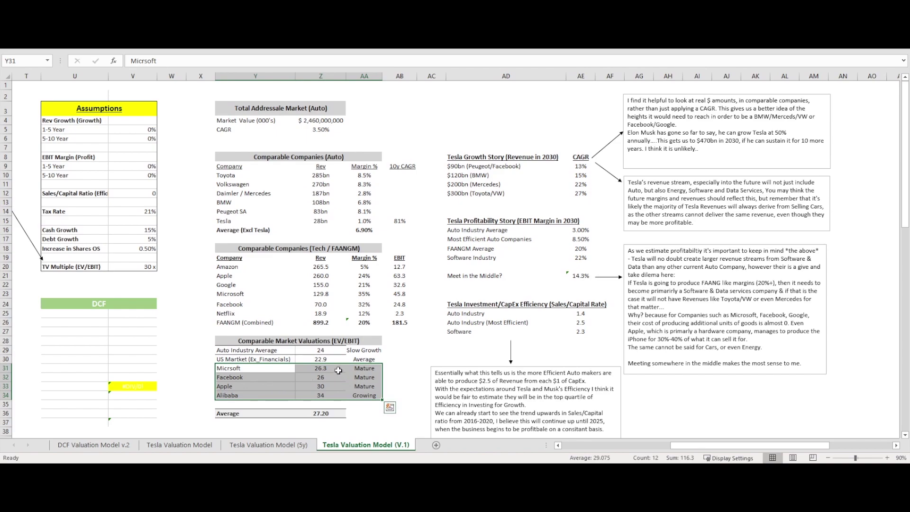
{"action": "left_click_drag", "start_coordinate": [338, 371], "coordinate": [334, 397]}
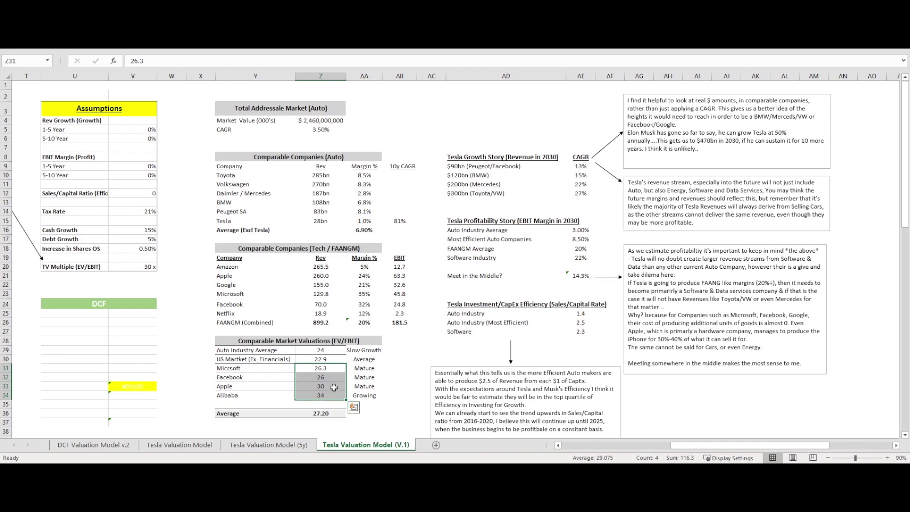
- Inspect the average formula in the Comparable Market Valuations table and compare the TV Multiple (EV/EBIT) assumption with the comparables
{"action": "double_click", "coordinate": [325, 413]}
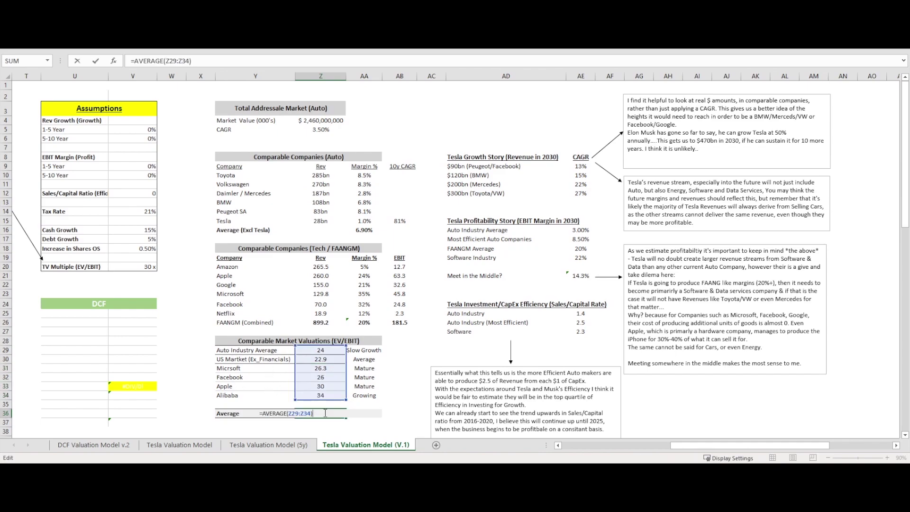
{"action": "key", "text": "Return"}
{"action": "left_click", "coordinate": [148, 265]}
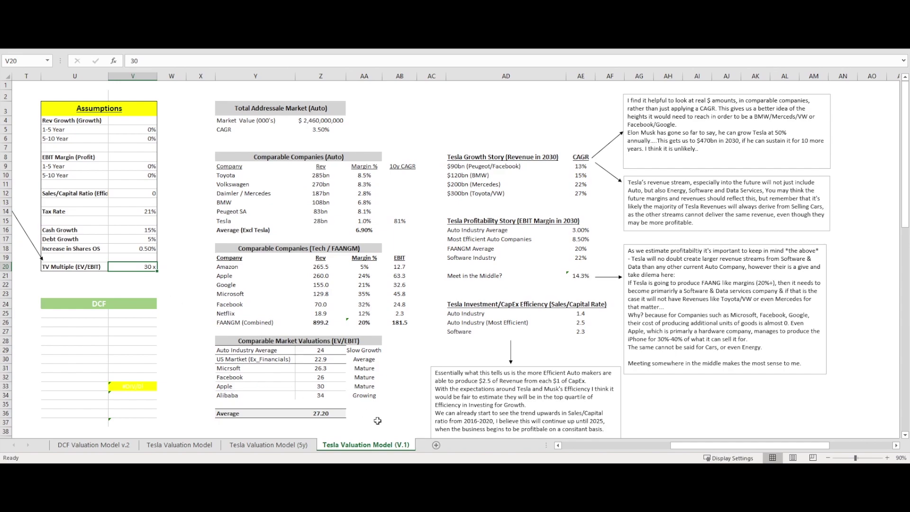
{"action": "left_click", "coordinate": [336, 361]}
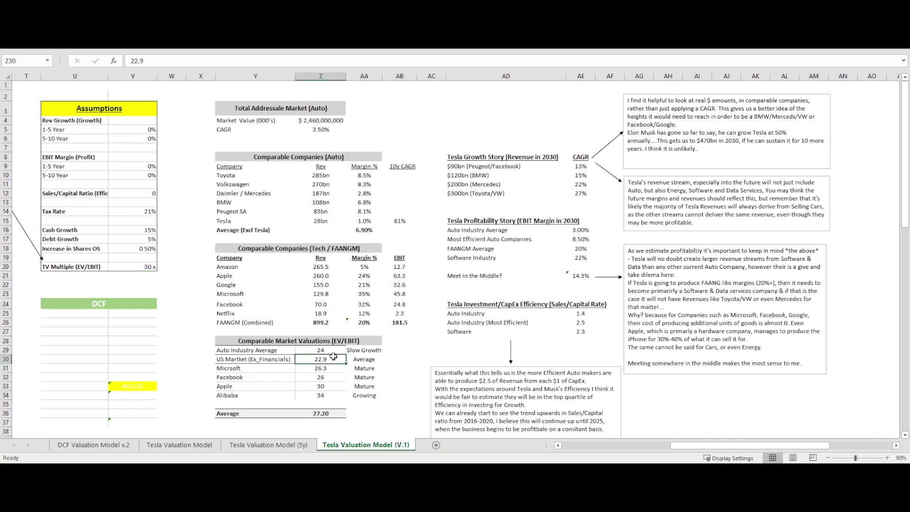
{"action": "left_click", "coordinate": [151, 266]}
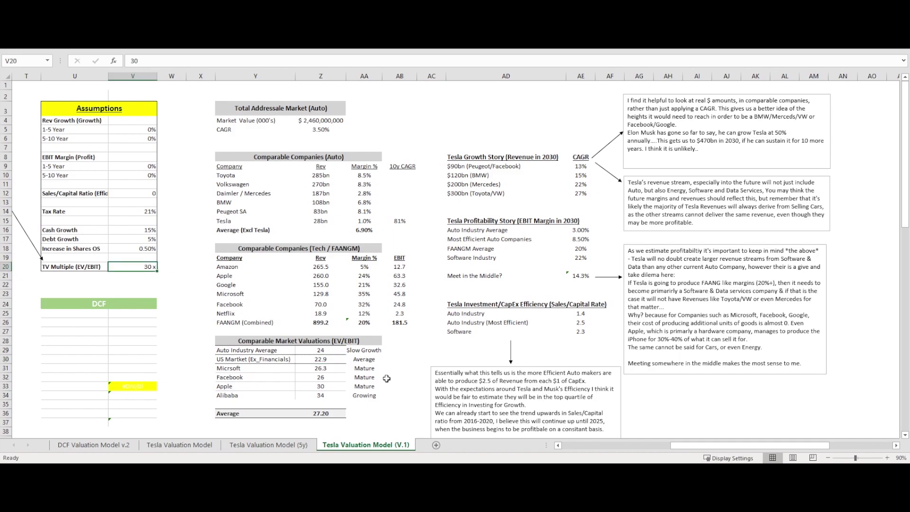
{"action": "left_click", "coordinate": [376, 406]}
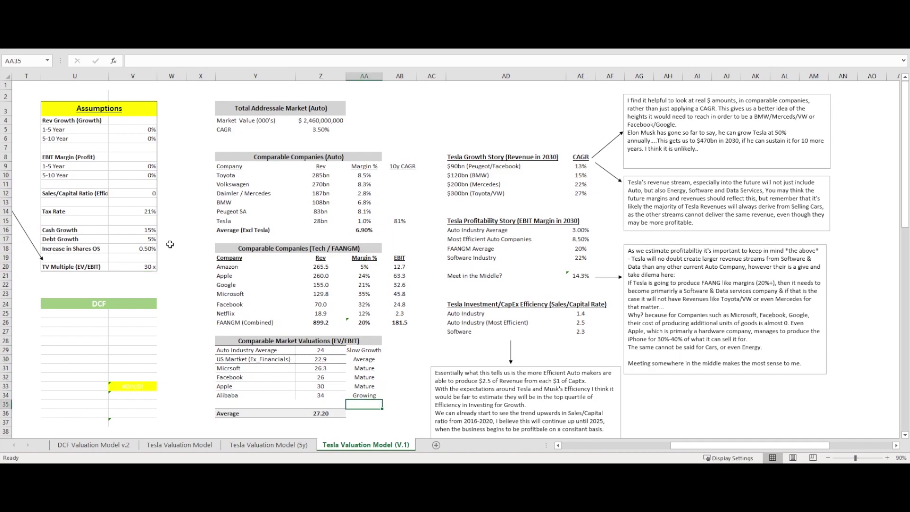
{"action": "left_click", "coordinate": [151, 266]}
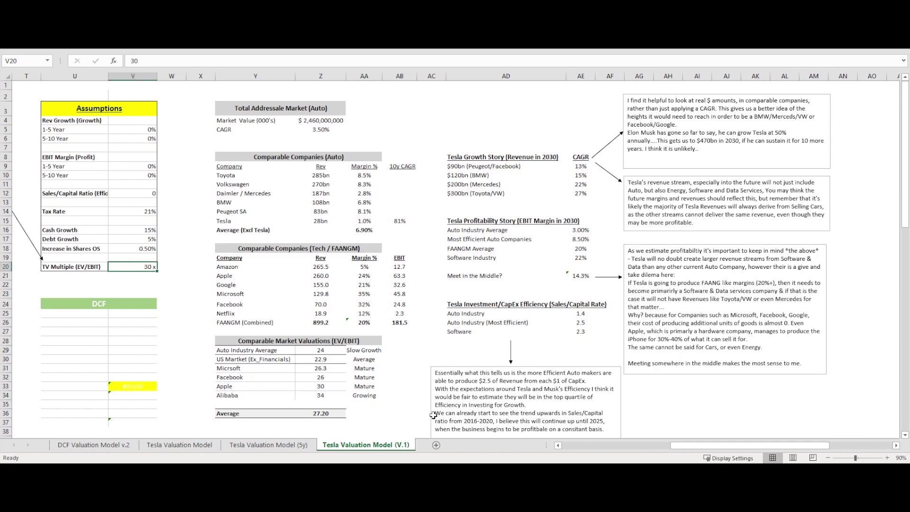
{"action": "left_click", "coordinate": [411, 401]}
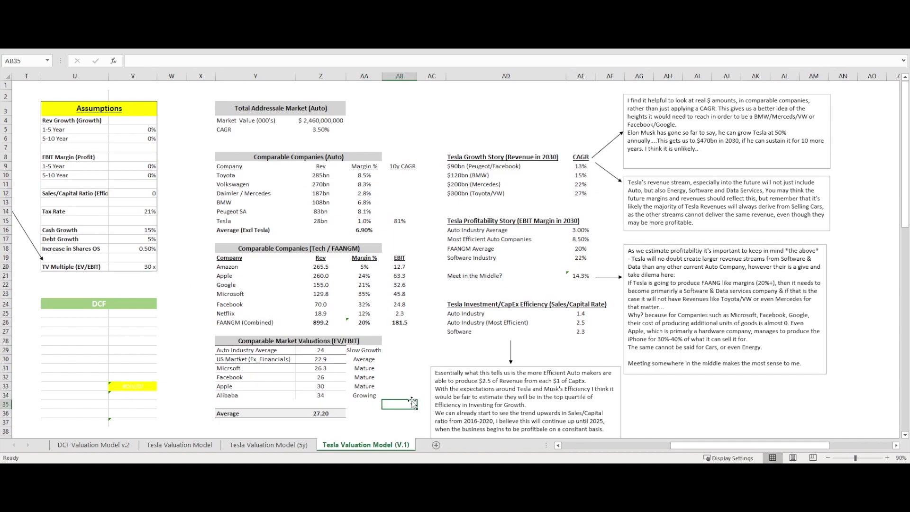
{"action": "left_click", "coordinate": [369, 406]}
{"action": "left_click", "coordinate": [367, 413]}
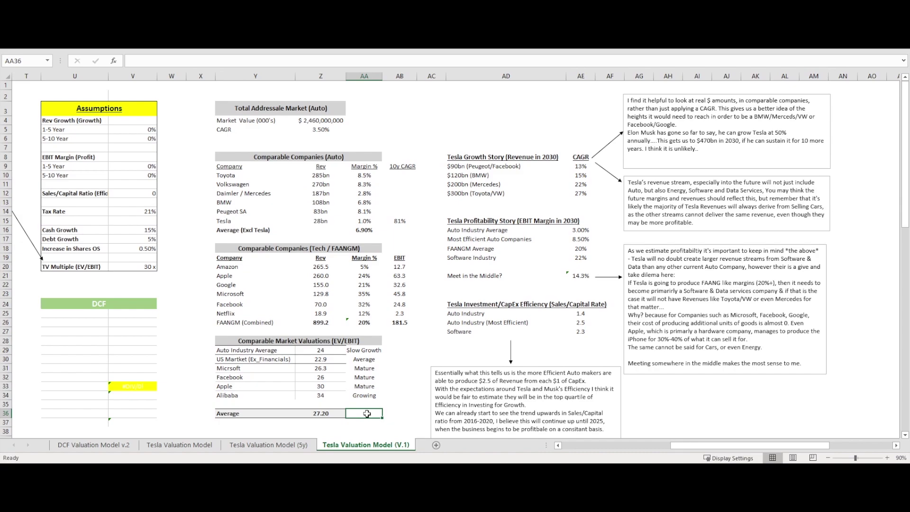
- Check the $200bn (Mercedes) growth story and set the 1-5 Year revenue growth assumption to 30%
{"action": "left_click", "coordinate": [133, 130]}
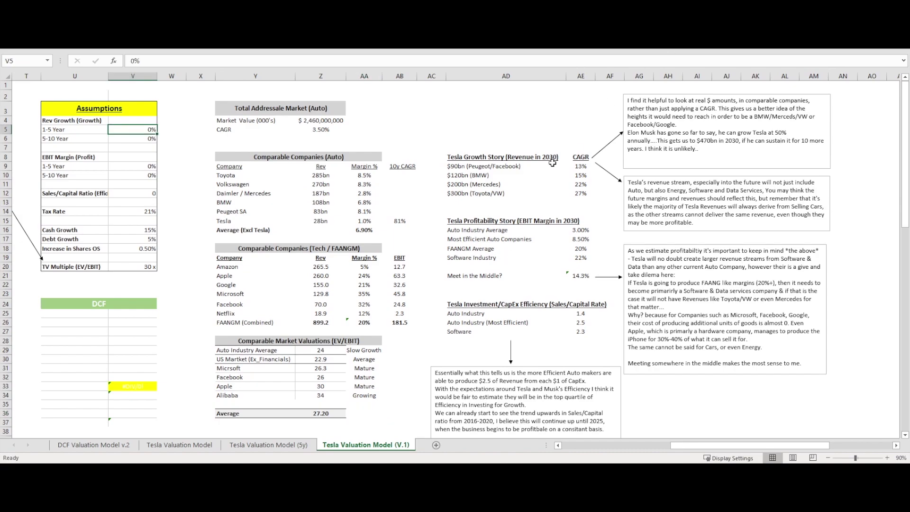
{"action": "left_click", "coordinate": [516, 183]}
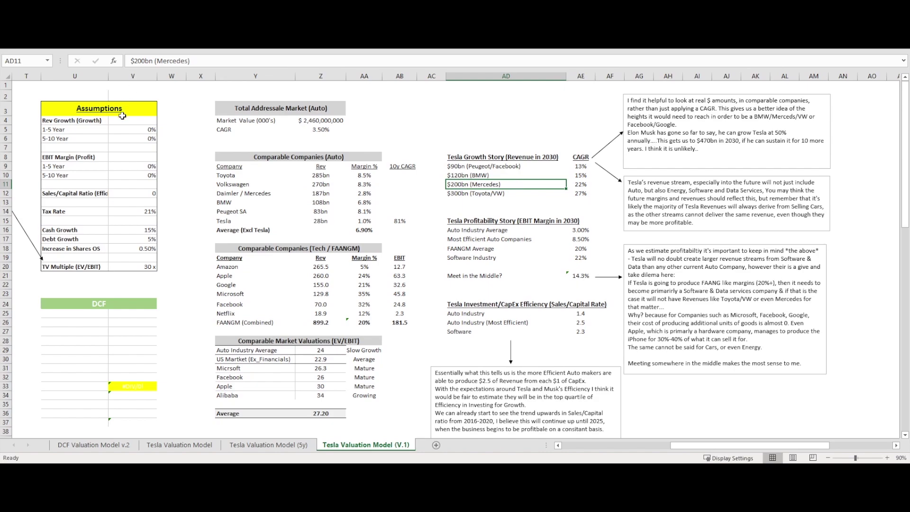
{"action": "left_click", "coordinate": [131, 129]}
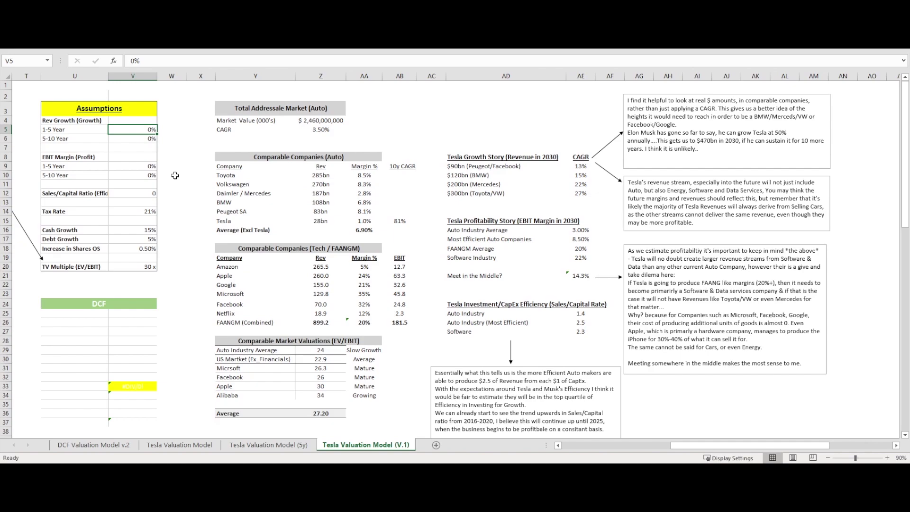
{"action": "key", "text": "BackSpace"}
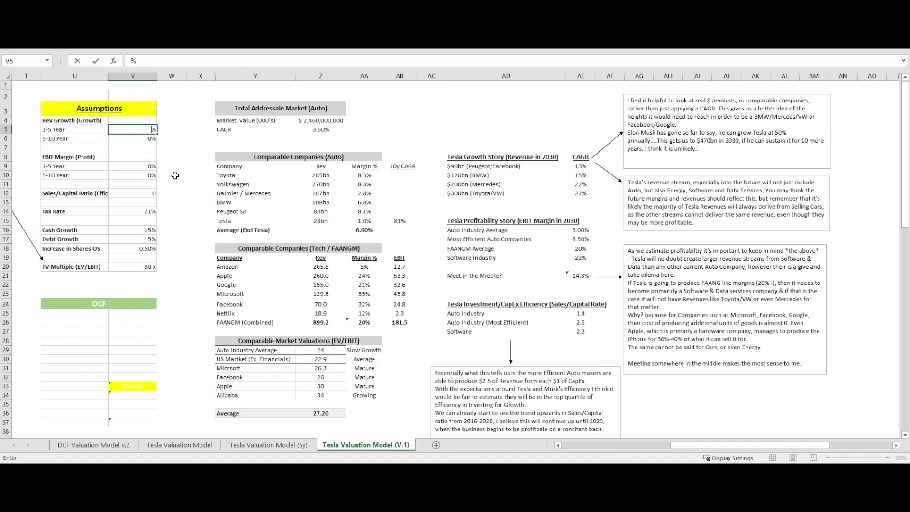
{"action": "key", "text": "Return"}
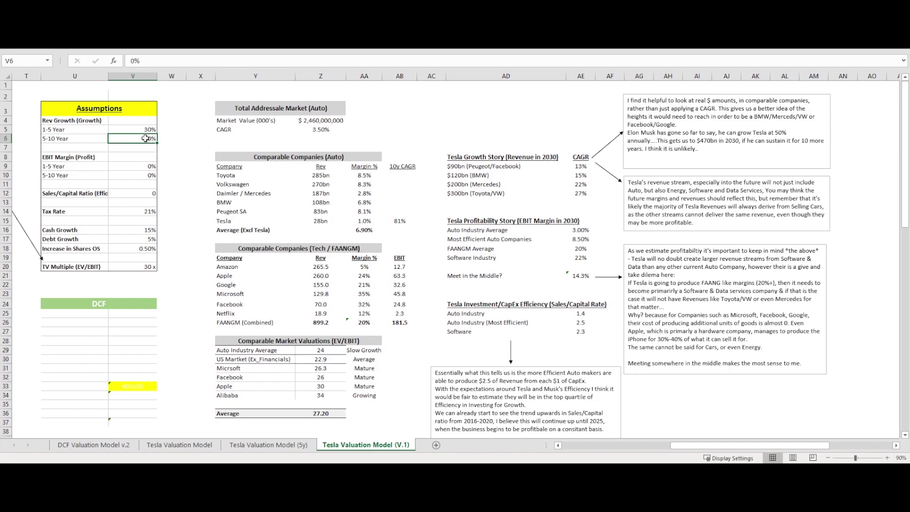
- Set the 5-10 Year revenue growth assumption to 20% and revise it to 15%
{"action": "type", "text": "20"}
{"action": "key", "text": "Return"}
{"action": "left_click_drag", "start_coordinate": [146, 130], "coordinate": [148, 137]}
{"action": "left_click", "coordinate": [147, 138]}
{"action": "type", "text": "15"}
{"action": "key", "text": "Return"}
{"action": "left_click_drag", "start_coordinate": [149, 139], "coordinate": [151, 133]}
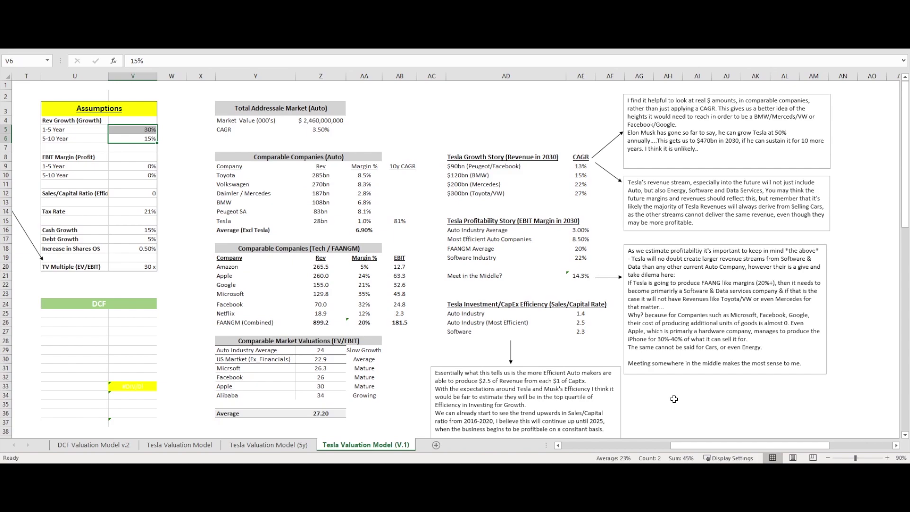
- Set the EBIT margin assumptions to 10% for 1-5 Year and 15% for 5-10 Year, consulting the Meet in the Middle margin
{"action": "left_click", "coordinate": [150, 167]}
{"action": "type", "text": "10"}
{"action": "key", "text": "Return"}
{"action": "left_click", "coordinate": [586, 277]}
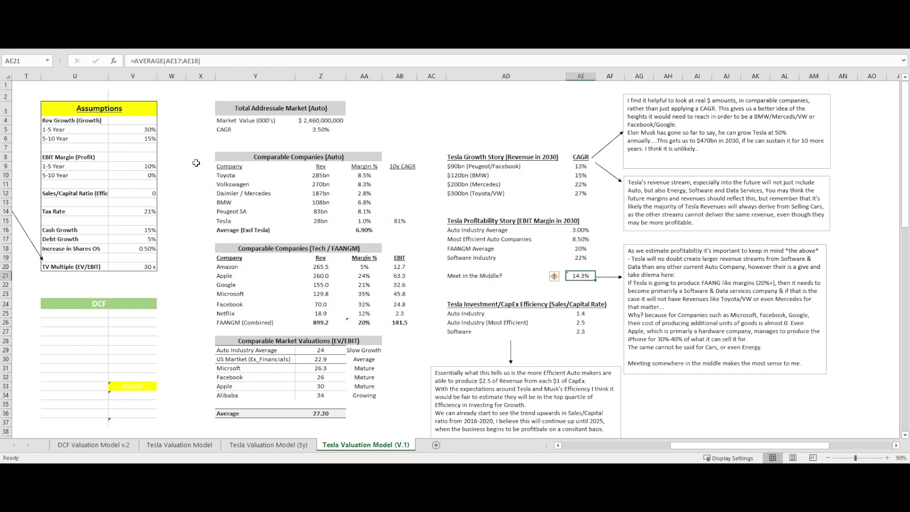
{"action": "left_click", "coordinate": [148, 173]}
{"action": "type", "text": "15"}
{"action": "key", "text": "Return"}
- Set the Sales/Capital Ratio assumption to 2.5, in line with the most efficient auto industry ratio
{"action": "left_click", "coordinate": [144, 201]}
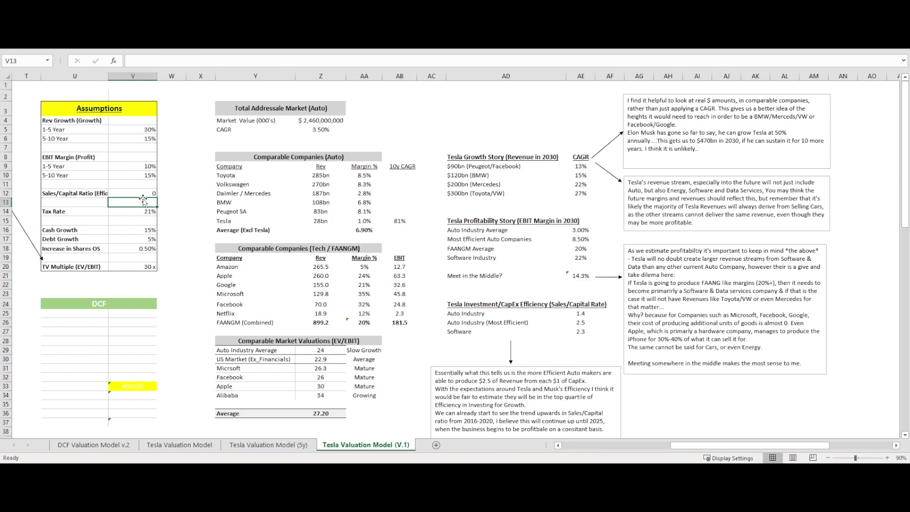
{"action": "left_click", "coordinate": [148, 193]}
{"action": "left_click", "coordinate": [145, 175]}
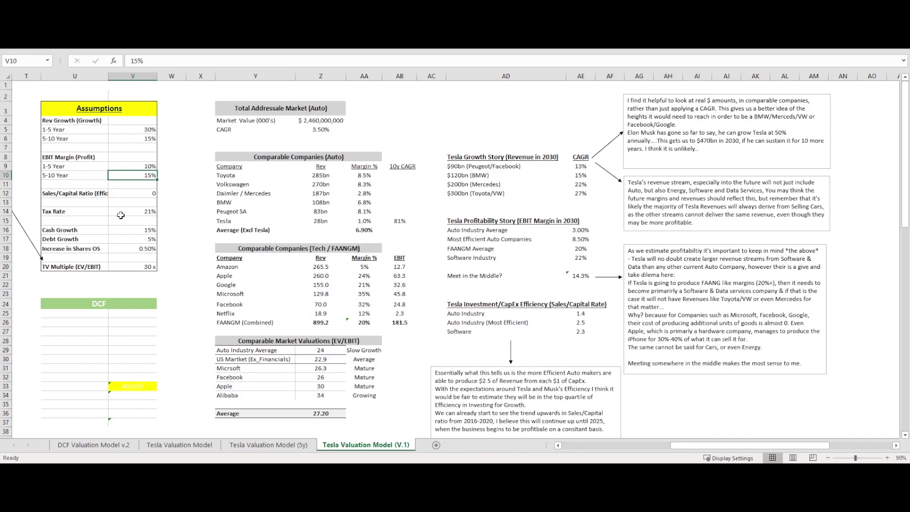
{"action": "left_click", "coordinate": [145, 164]}
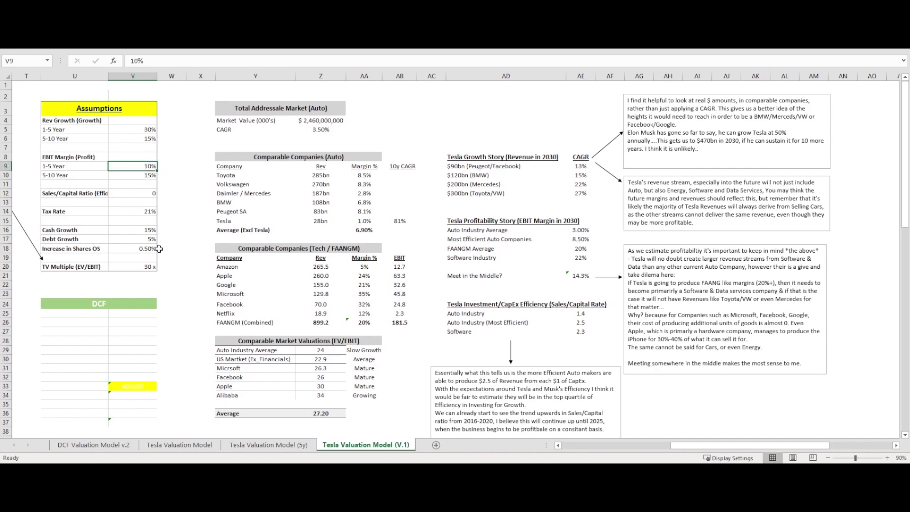
{"action": "left_click", "coordinate": [136, 193]}
{"action": "type", "text": "2"}
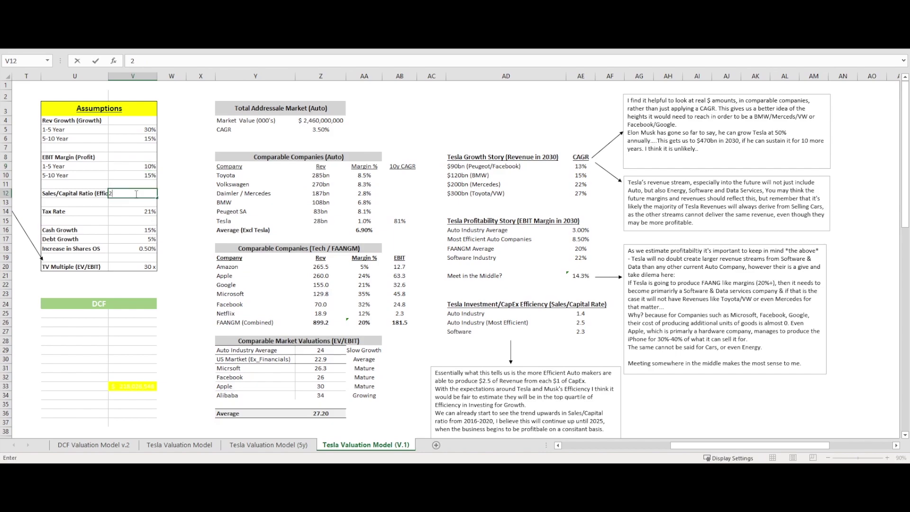
{"action": "type", "text": ".5"}
{"action": "key", "text": "Return"}
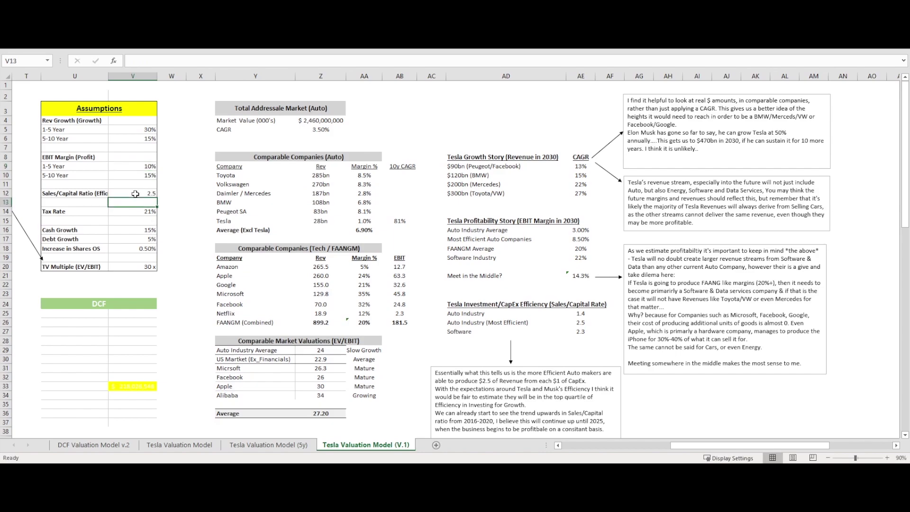
{"action": "left_click", "coordinate": [576, 323]}
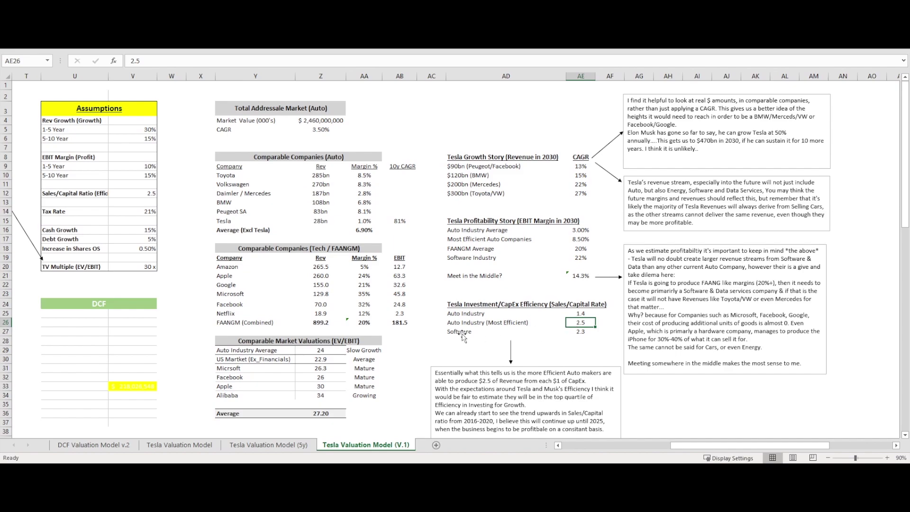
- Review the tax rate, cash growth, debt growth and Increase in Shares OS entries in the Assumptions table
{"action": "left_click", "coordinate": [148, 213]}
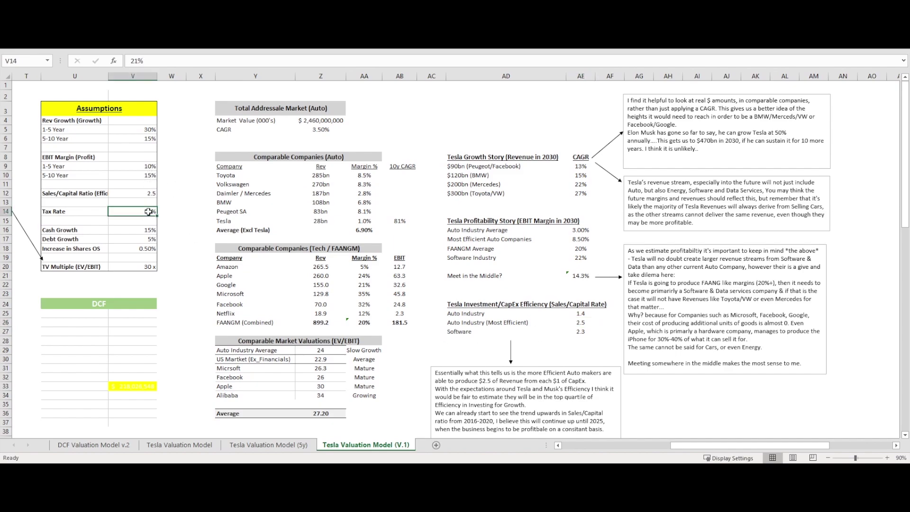
{"action": "left_click", "coordinate": [149, 229]}
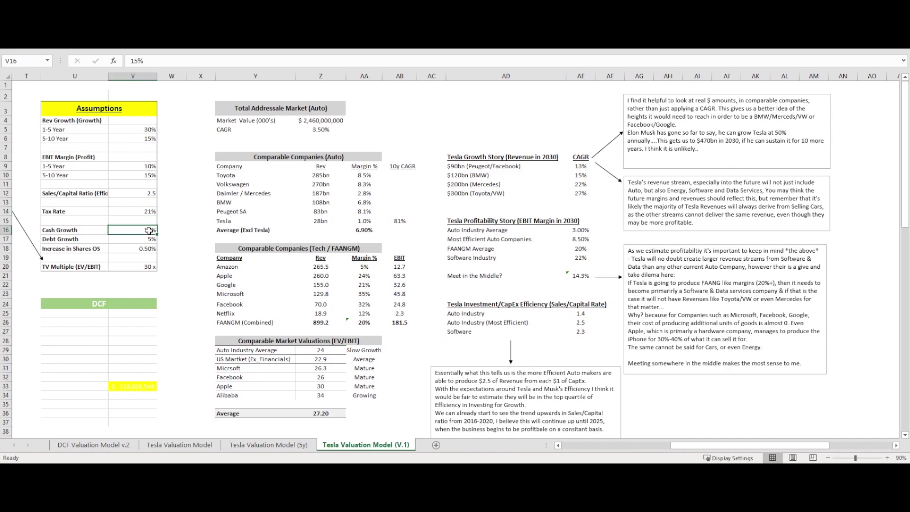
{"action": "left_click", "coordinate": [145, 245]}
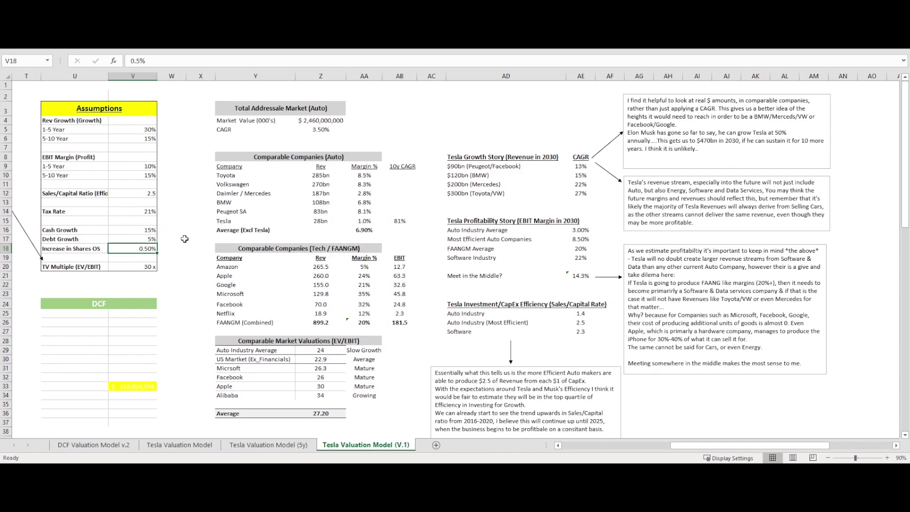
{"action": "left_click", "coordinate": [140, 166]}
{"action": "left_click", "coordinate": [152, 138]}
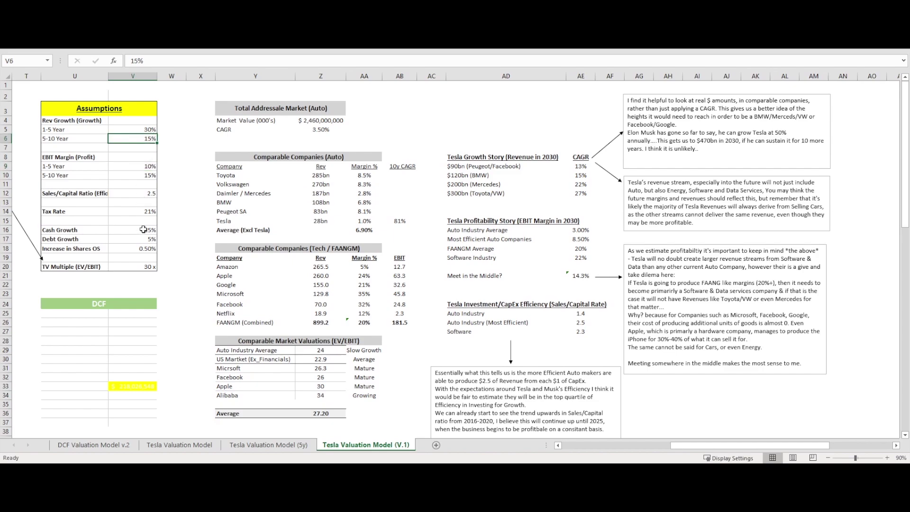
{"action": "left_click", "coordinate": [140, 244]}
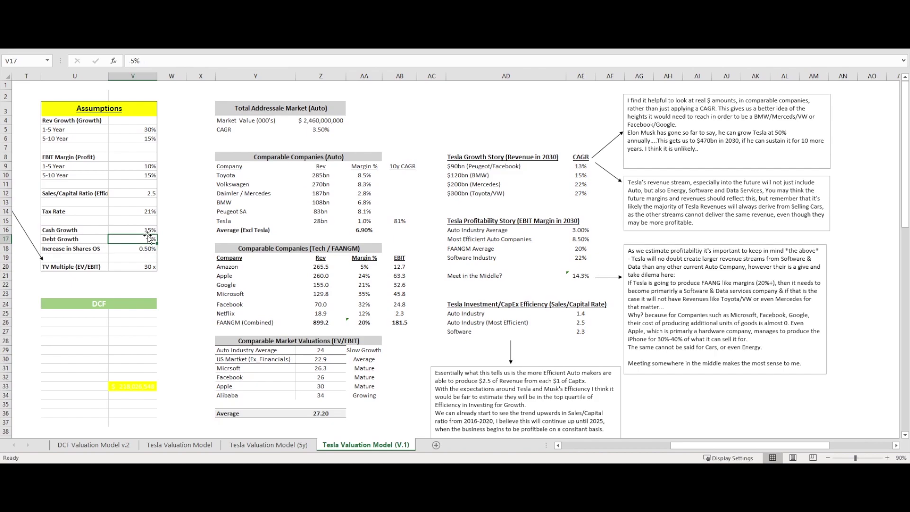
{"action": "left_click", "coordinate": [144, 249]}
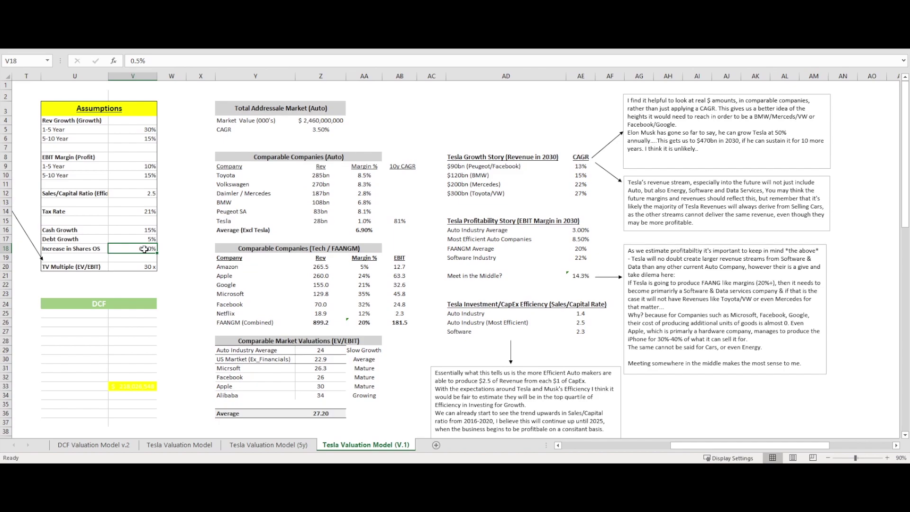
- Check Tesla's historical cash and total debt figures in the Historical Results section, and return to the Assumptions table
{"action": "left_click_drag", "start_coordinate": [711, 445], "coordinate": [439, 448]}
{"action": "left_click", "coordinate": [123, 249]}
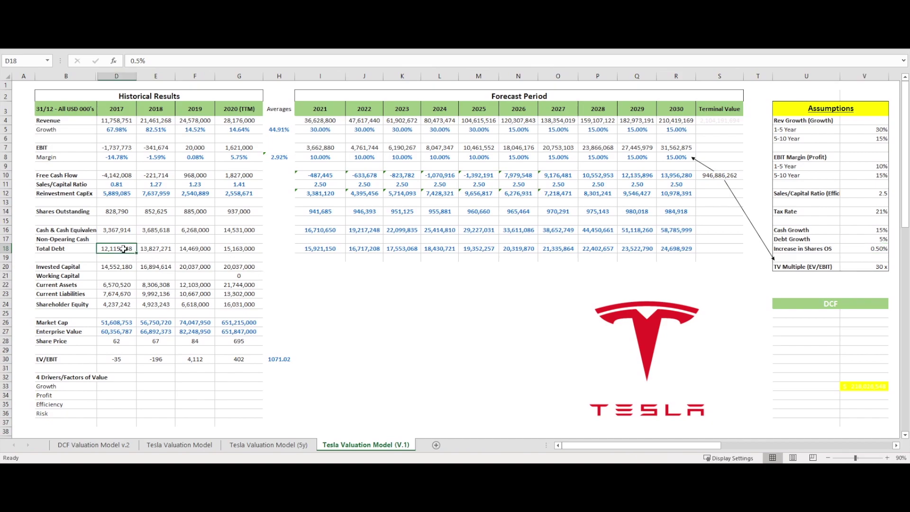
{"action": "left_click", "coordinate": [245, 237]}
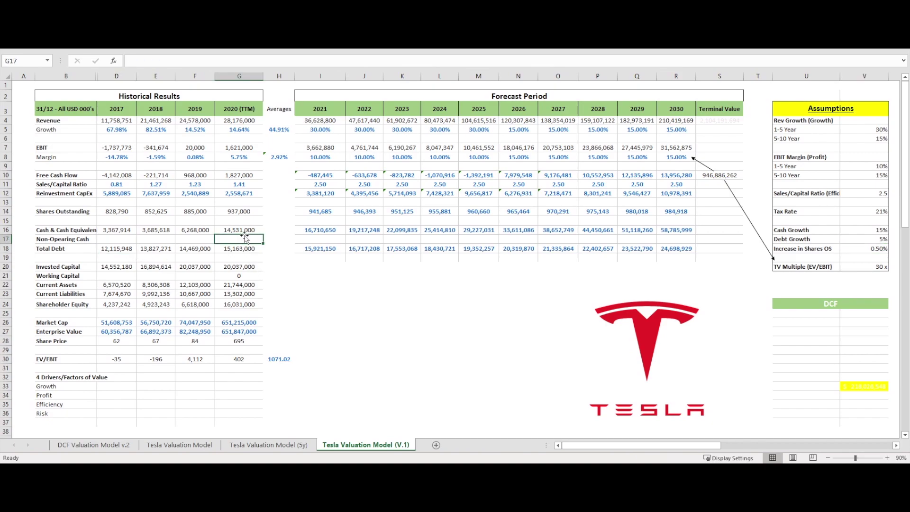
{"action": "left_click_drag", "start_coordinate": [612, 446], "coordinate": [725, 450]}
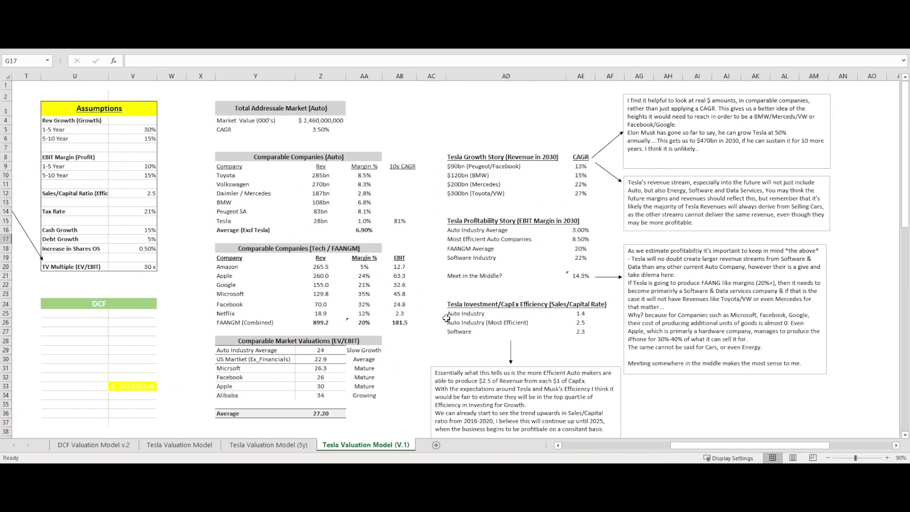
- Review the Debt Growth and Increase in Shares OS assumptions, consulting Tesla's 2020 market cap in the Historical Results section
{"action": "left_click", "coordinate": [150, 237]}
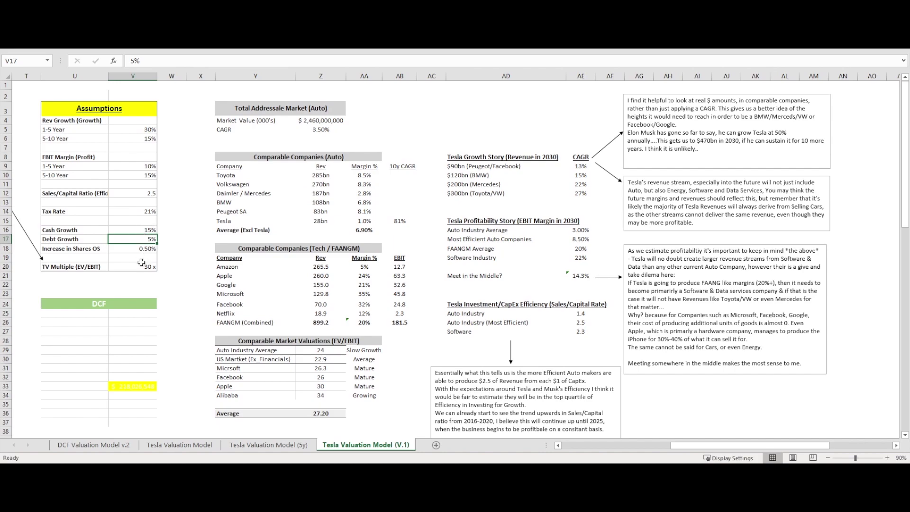
{"action": "left_click", "coordinate": [142, 247]}
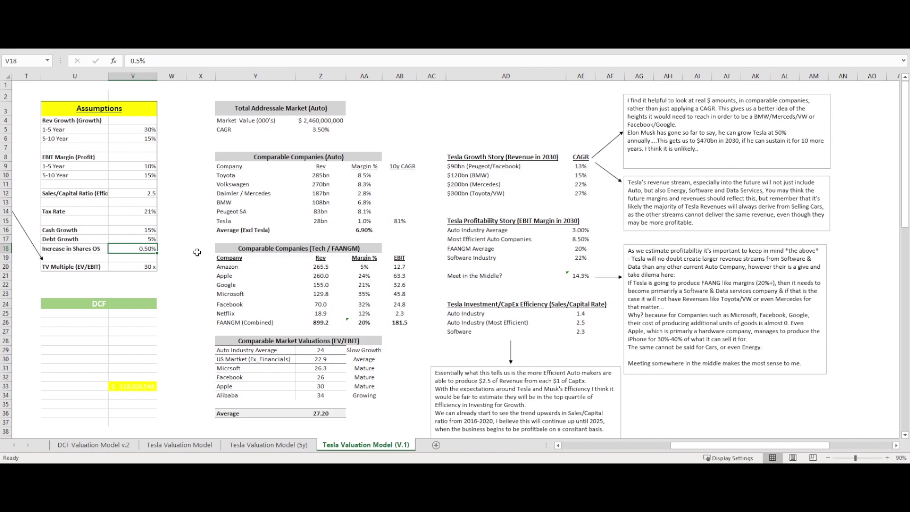
{"action": "left_click_drag", "start_coordinate": [723, 446], "coordinate": [616, 446]}
{"action": "left_click", "coordinate": [237, 320]}
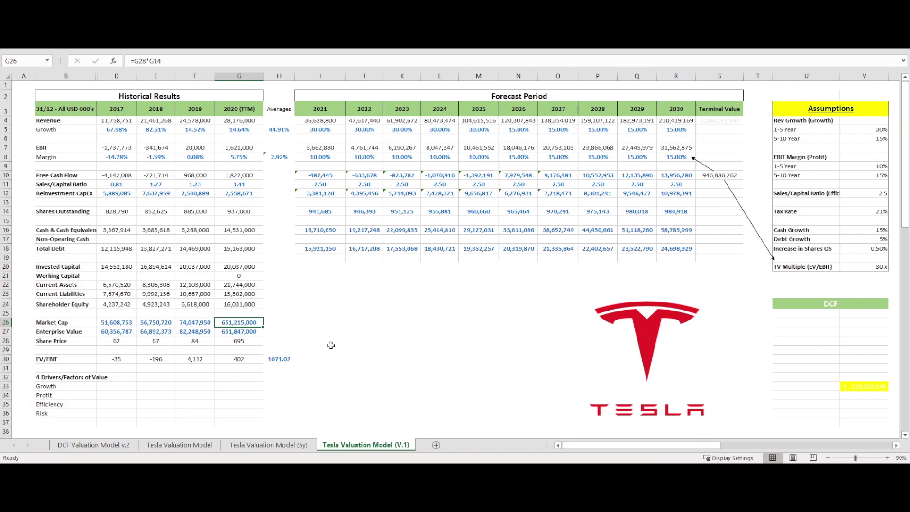
{"action": "left_click", "coordinate": [277, 325]}
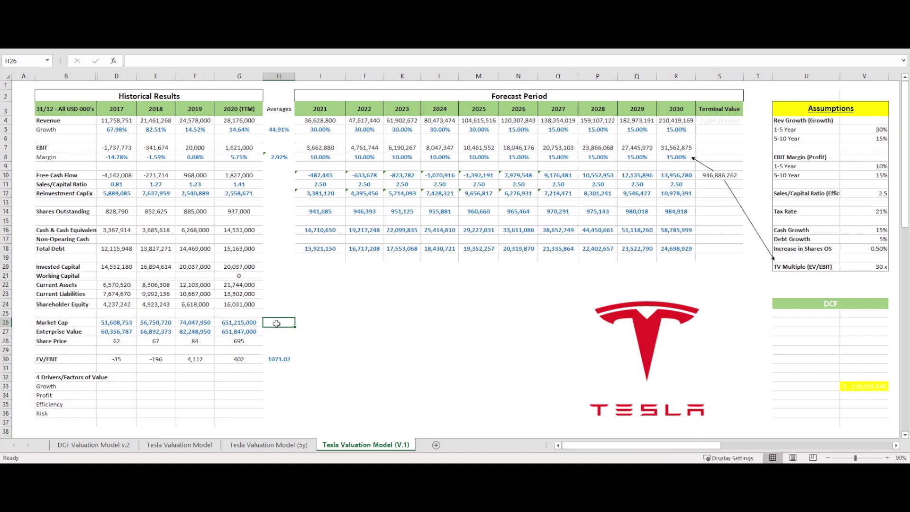
{"action": "left_click_drag", "start_coordinate": [594, 448], "coordinate": [702, 444]}
{"action": "left_click", "coordinate": [128, 246]}
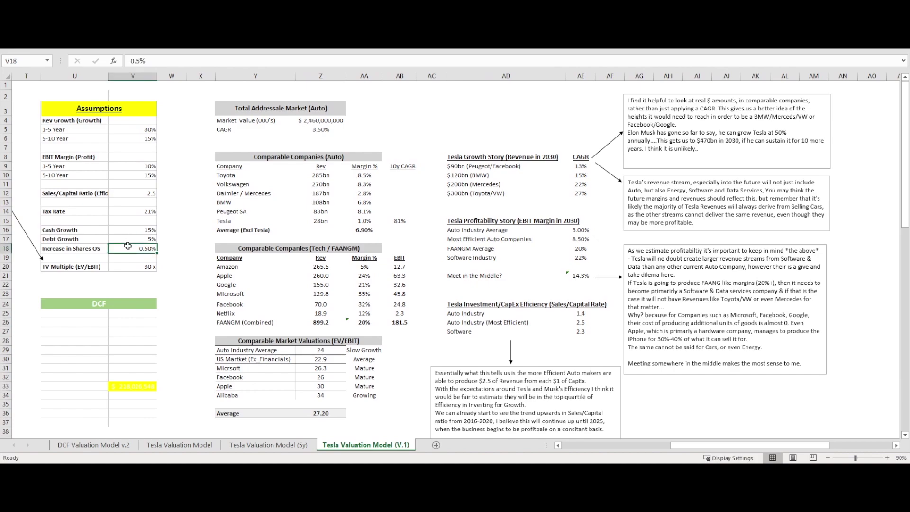
{"action": "left_click", "coordinate": [182, 250]}
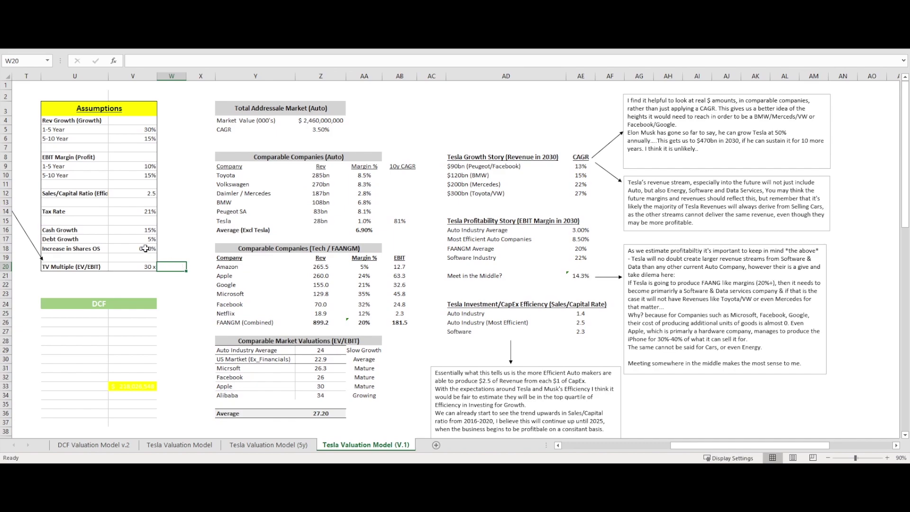
{"action": "left_click", "coordinate": [145, 248]}
- Review the TV Multiple (EV/EBIT) assumption and return to the Forecast Period section
{"action": "left_click", "coordinate": [146, 266]}
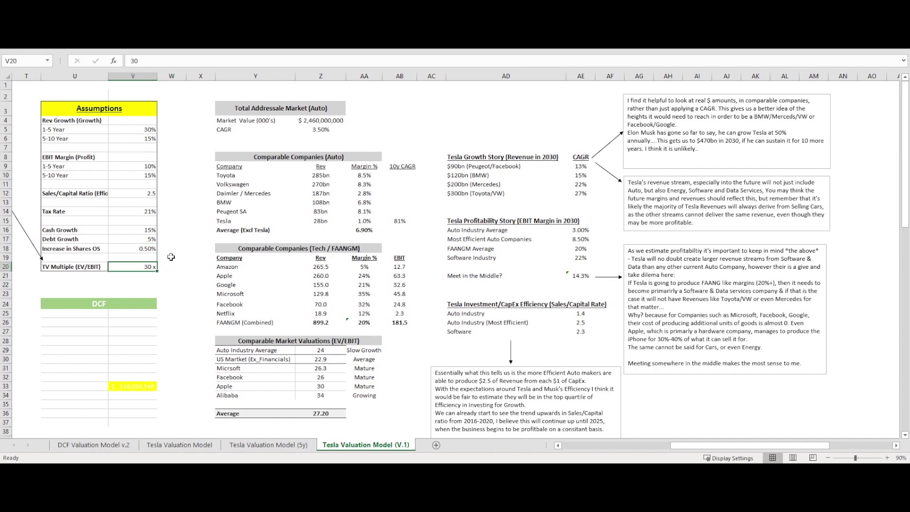
{"action": "left_click", "coordinate": [171, 257]}
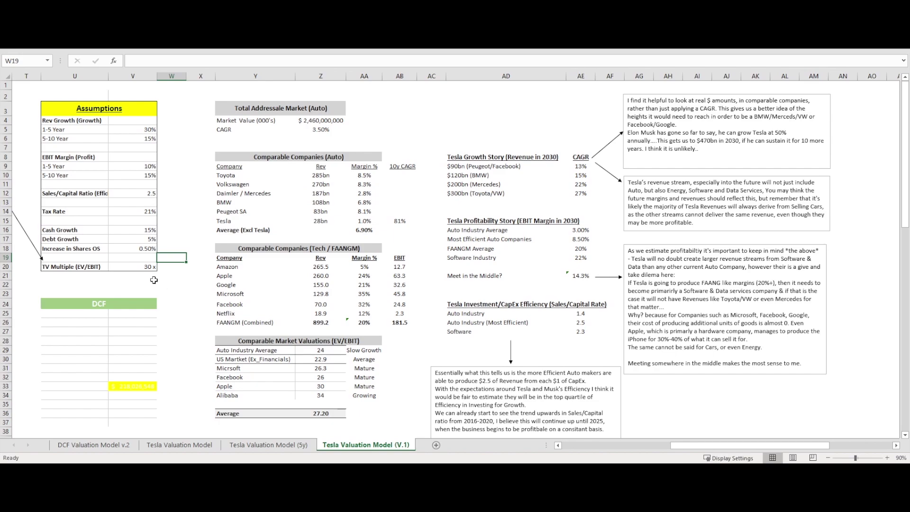
{"action": "left_click", "coordinate": [147, 269]}
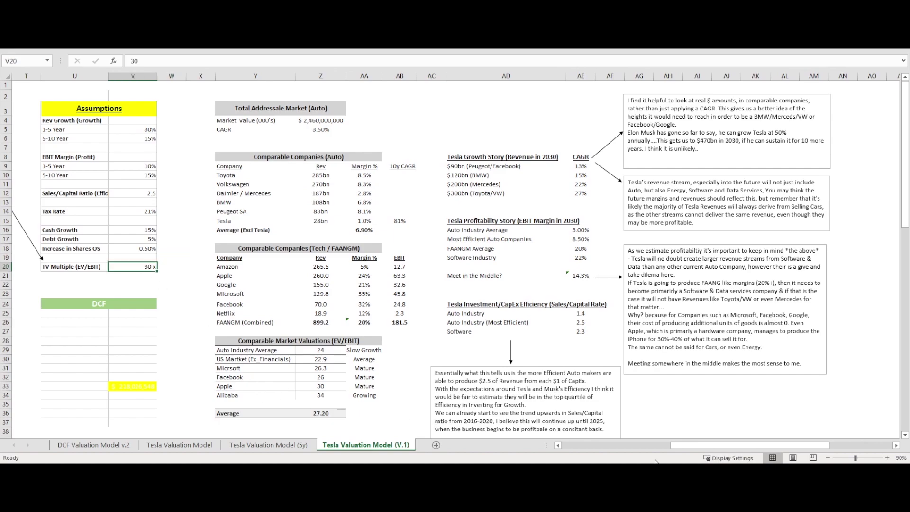
{"action": "left_click_drag", "start_coordinate": [692, 445], "coordinate": [694, 449]}
{"action": "left_click_drag", "start_coordinate": [692, 449], "coordinate": [694, 449]}
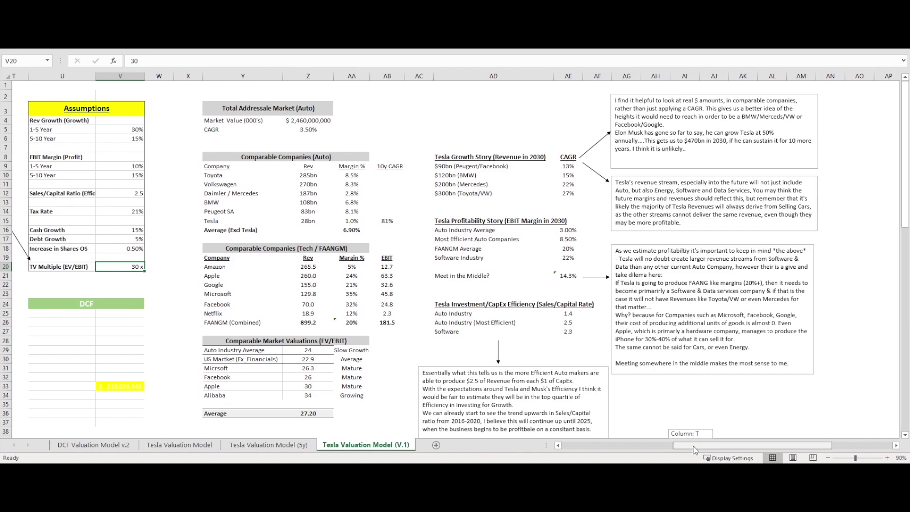
{"action": "left_click_drag", "start_coordinate": [694, 449], "coordinate": [658, 450]}
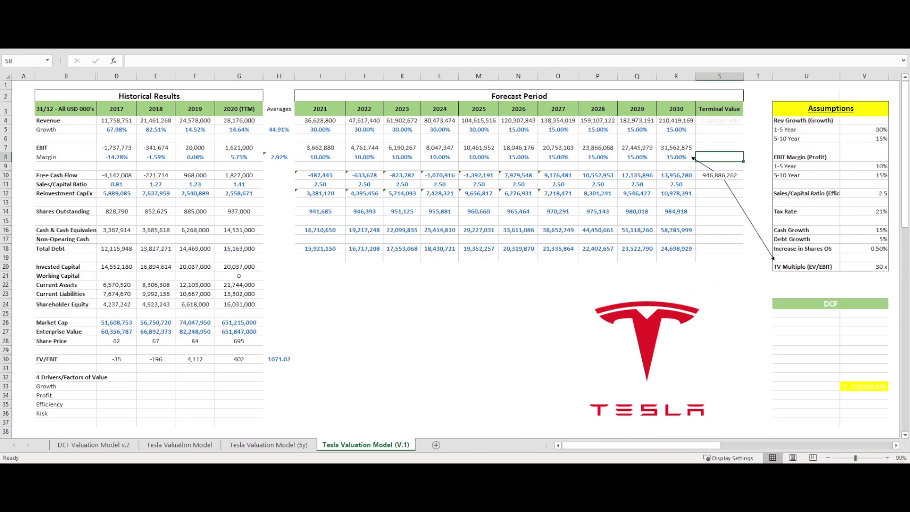
- Check how the revenue growth assumptions feed the forecast, inspecting the 2030 Revenue, EBIT and Free Cash Flow formulas
{"action": "left_click", "coordinate": [884, 129]}
{"action": "left_click_drag", "start_coordinate": [885, 129], "coordinate": [882, 138]}
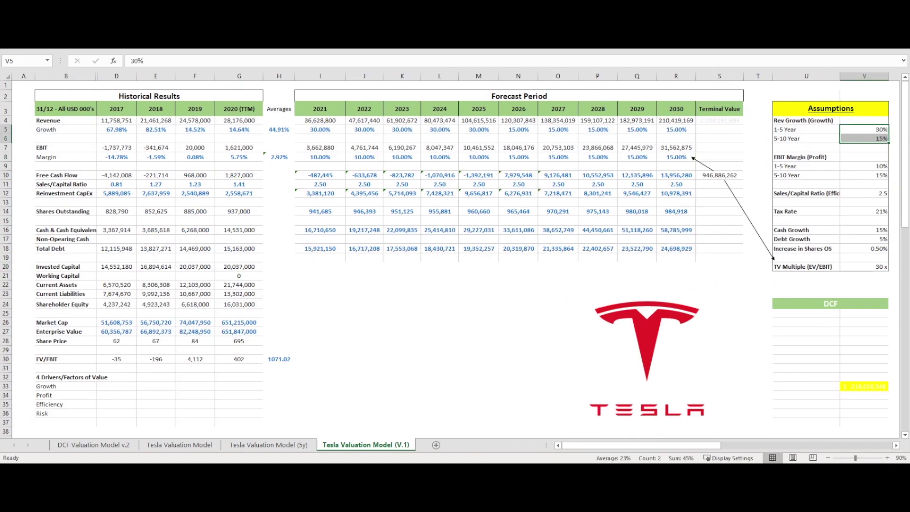
{"action": "mouse_move", "coordinate": [685, 458]}
{"action": "left_click", "coordinate": [709, 130]}
{"action": "left_click", "coordinate": [690, 122]}
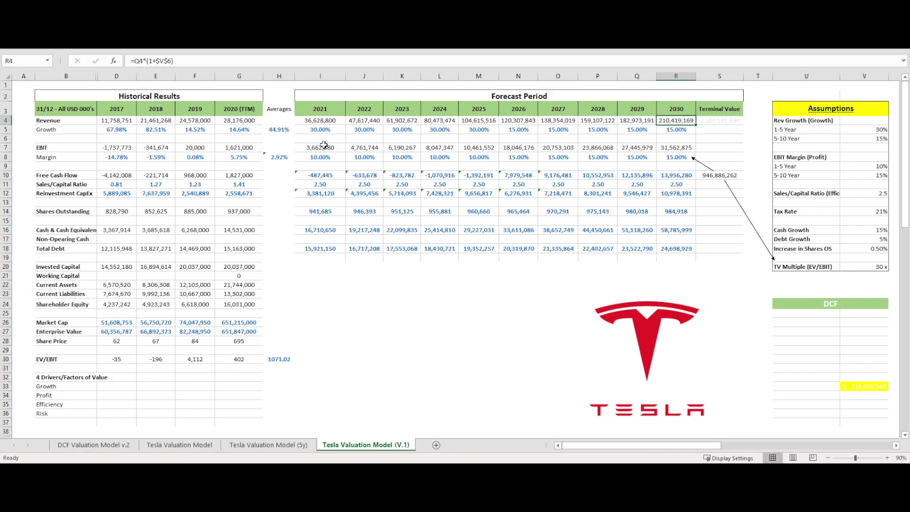
{"action": "left_click", "coordinate": [668, 148]}
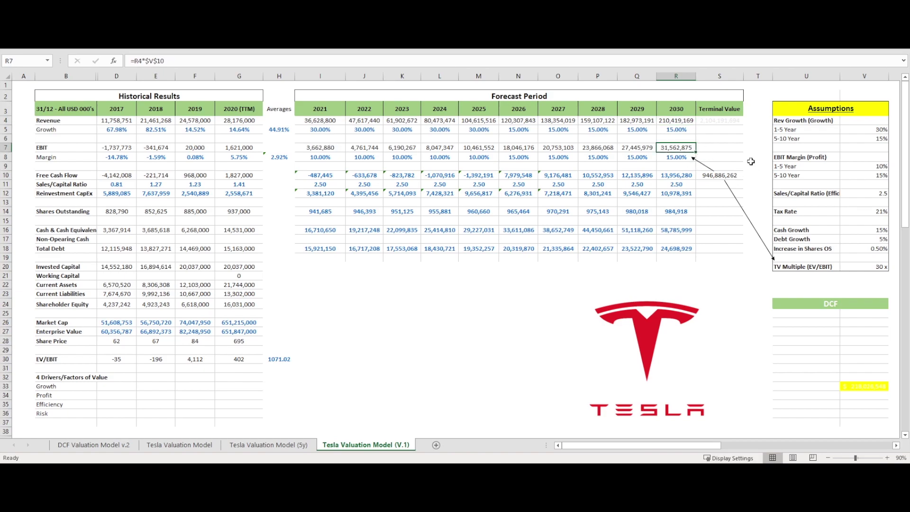
{"action": "left_click", "coordinate": [674, 176]}
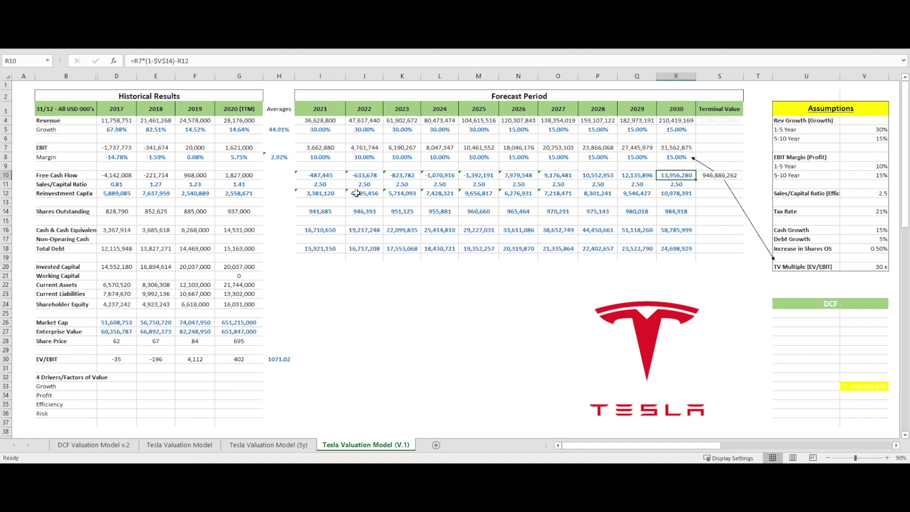
- Examine the forecast Free Cash Flow row for 2021 to 2030 against the Sales/Capital Ratio and Reinvestment CapEx rows
{"action": "left_click_drag", "start_coordinate": [320, 175], "coordinate": [635, 176]}
{"action": "left_click", "coordinate": [321, 185]}
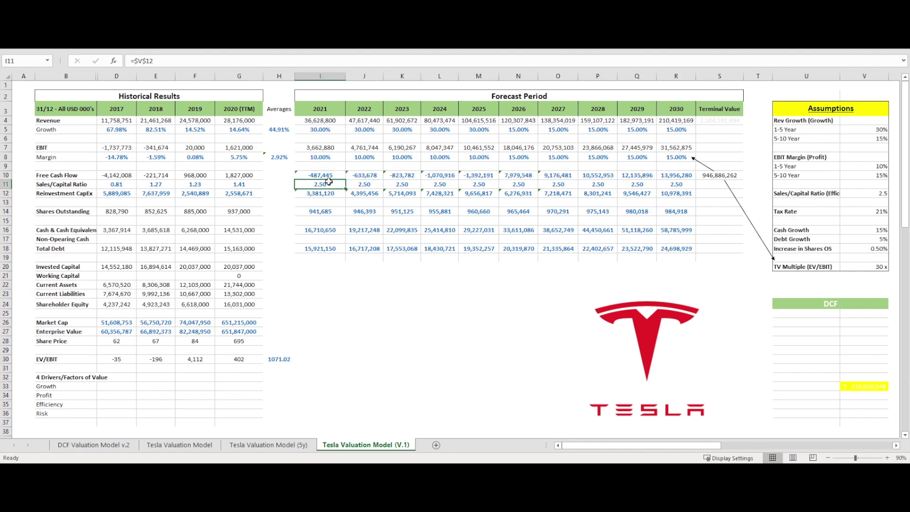
{"action": "left_click", "coordinate": [506, 175]}
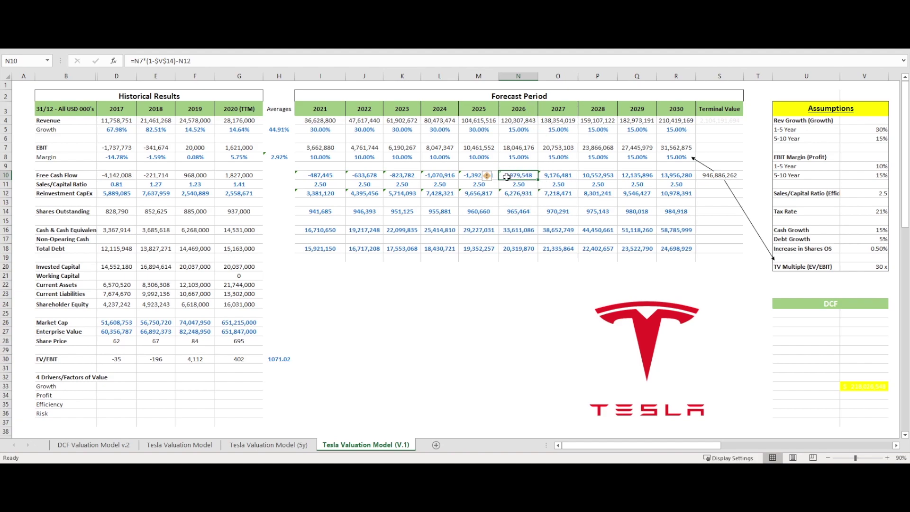
{"action": "left_click", "coordinate": [465, 191]}
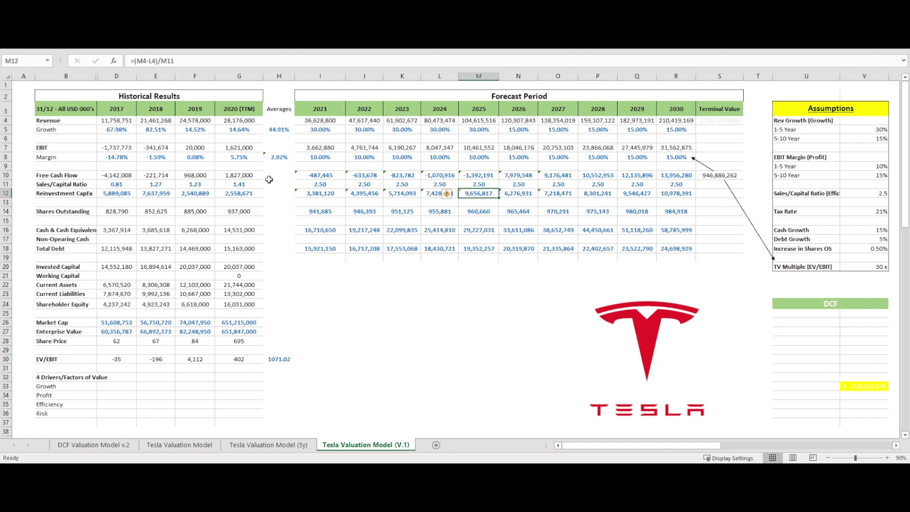
{"action": "left_click", "coordinate": [517, 175]}
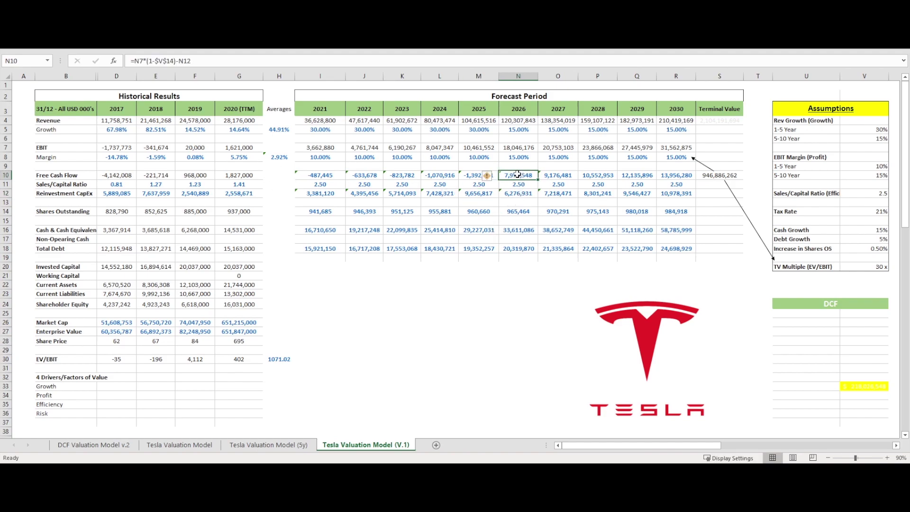
{"action": "left_click_drag", "start_coordinate": [679, 174], "coordinate": [326, 179]}
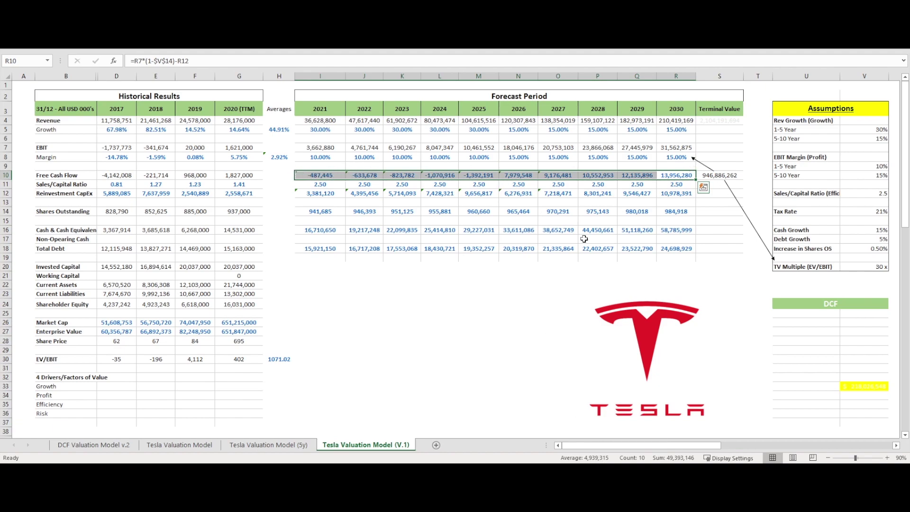
- Review the forecast Shares Outstanding, Cash & Cash Equivalents and Total Debt rows through 2030
{"action": "left_click_drag", "start_coordinate": [326, 210], "coordinate": [673, 211]}
{"action": "left_click_drag", "start_coordinate": [323, 230], "coordinate": [679, 231]}
{"action": "left_click", "coordinate": [679, 231]}
{"action": "left_click", "coordinate": [673, 247]}
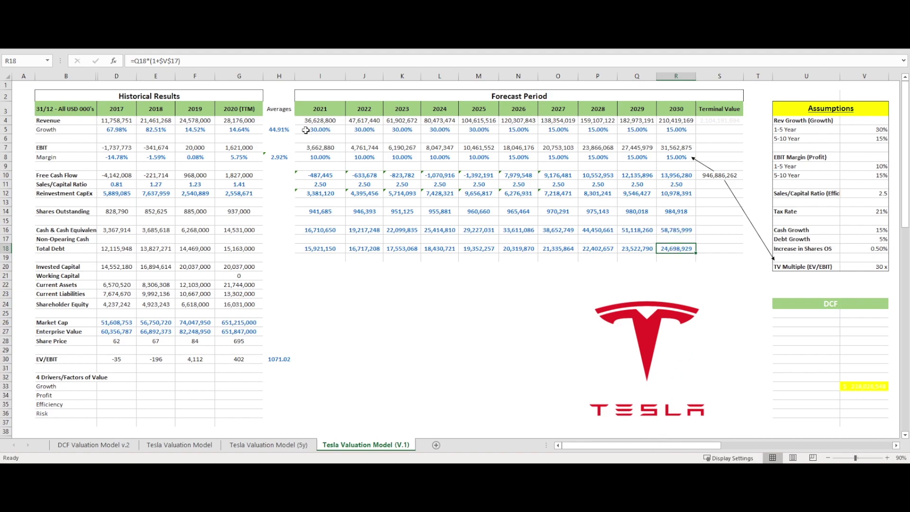
- Compare the historical average revenue growth formula with the 1-5 Year and 5-10 Year growth assumptions and the 2030 Revenue formula
{"action": "left_click", "coordinate": [283, 130]}
{"action": "double_click", "coordinate": [283, 130]}
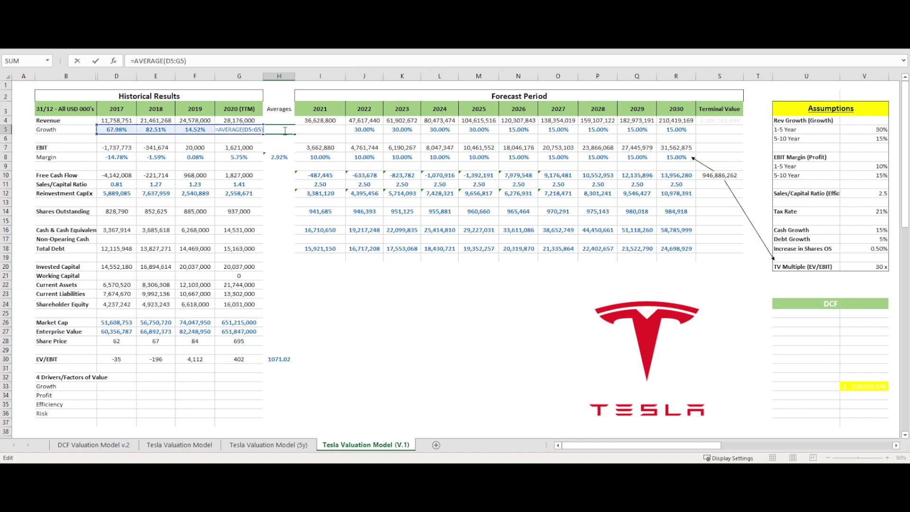
{"action": "key", "text": "Return"}
{"action": "left_click", "coordinate": [882, 129]}
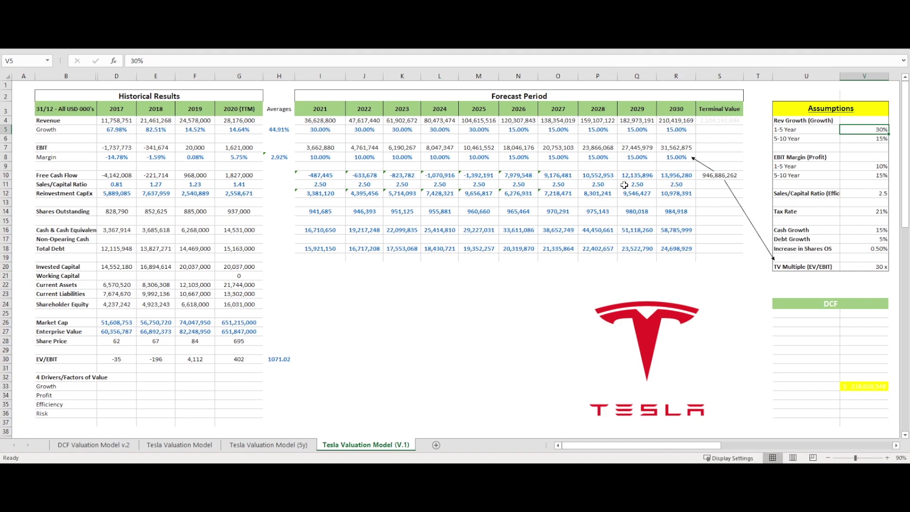
{"action": "left_click", "coordinate": [878, 142]}
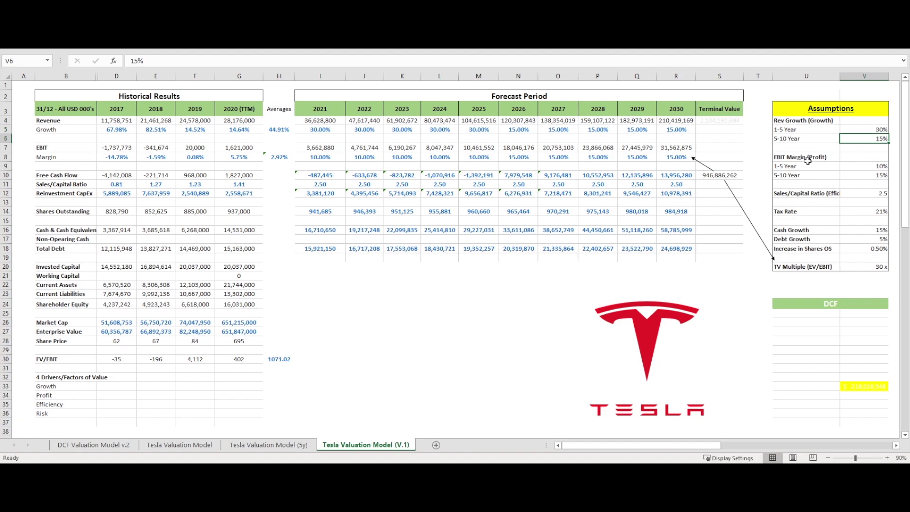
{"action": "left_click", "coordinate": [684, 124]}
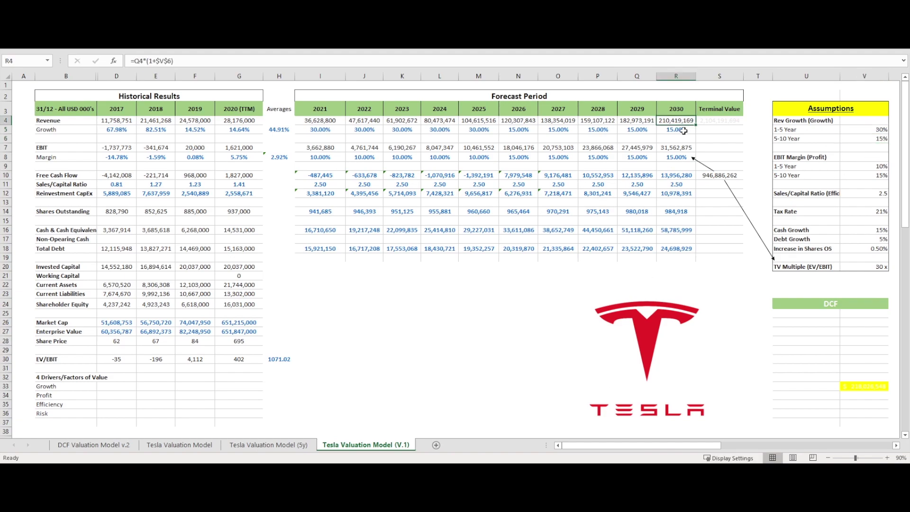
- Inspect the Terminal Value formula and move the upper end of the TV Multiple arrow up to the 2030 EBIT figure
{"action": "left_click_drag", "start_coordinate": [663, 448], "coordinate": [668, 448]}
{"action": "left_click", "coordinate": [696, 176]}
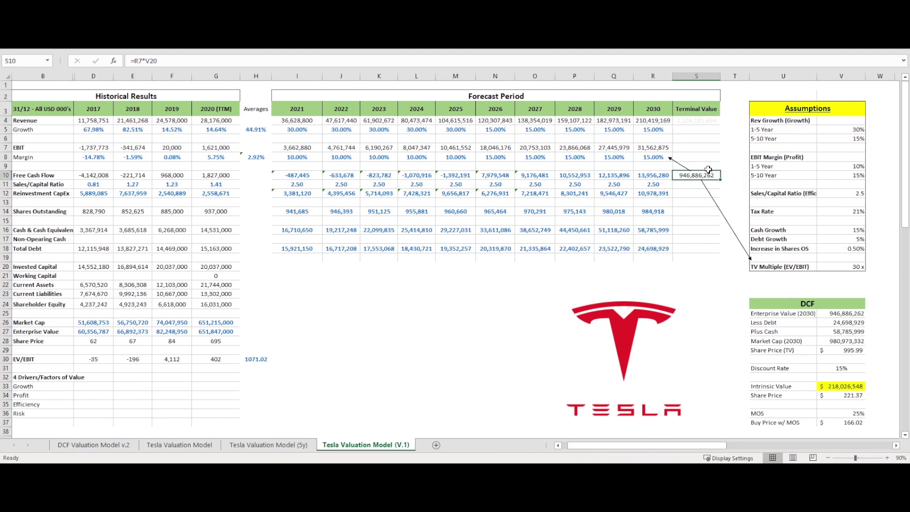
{"action": "left_click", "coordinate": [670, 158]}
{"action": "left_click_drag", "start_coordinate": [669, 156], "coordinate": [671, 153]}
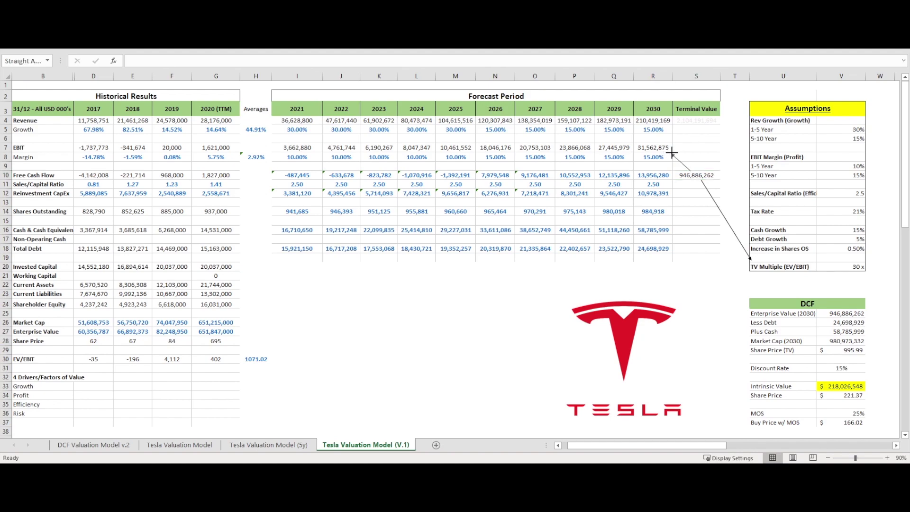
- Trace the Terminal Value formula back to the TV Multiple assumption and the 2030 EBIT
{"action": "left_click", "coordinate": [857, 265]}
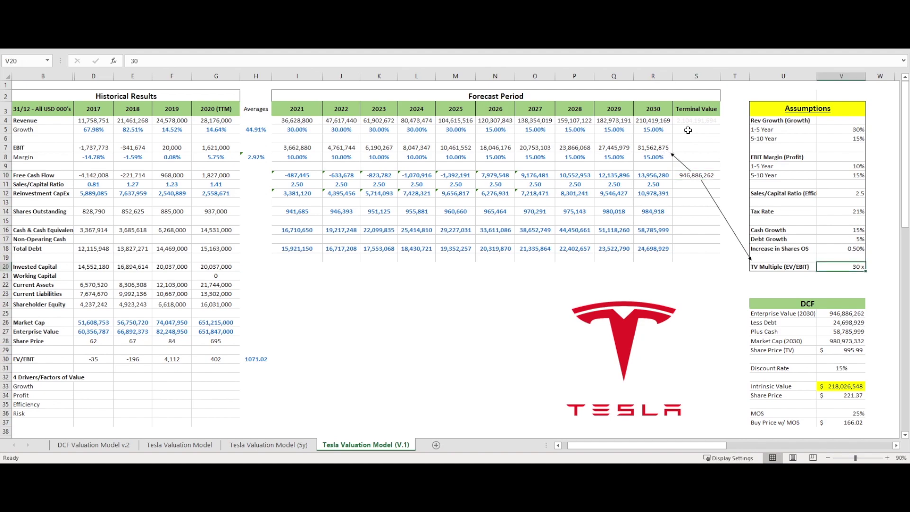
{"action": "left_click", "coordinate": [654, 147]}
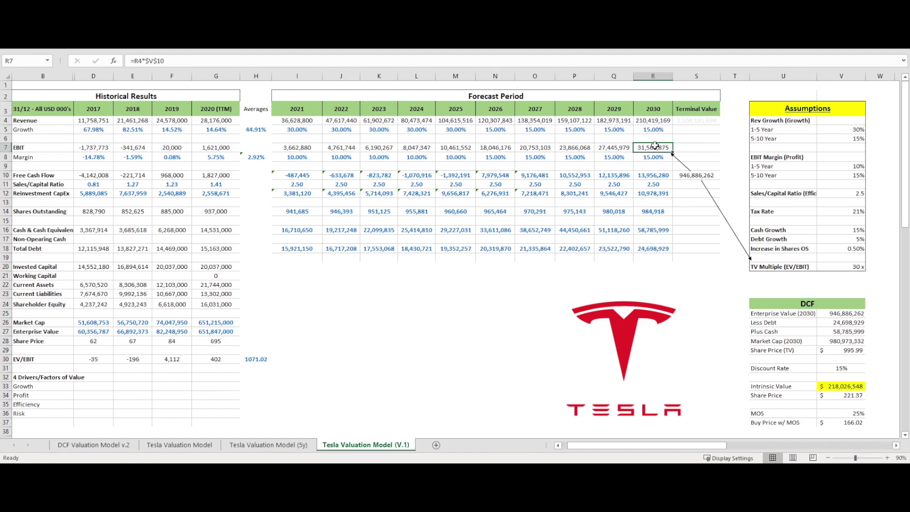
{"action": "double_click", "coordinate": [697, 176]}
{"action": "key", "text": "Return"}
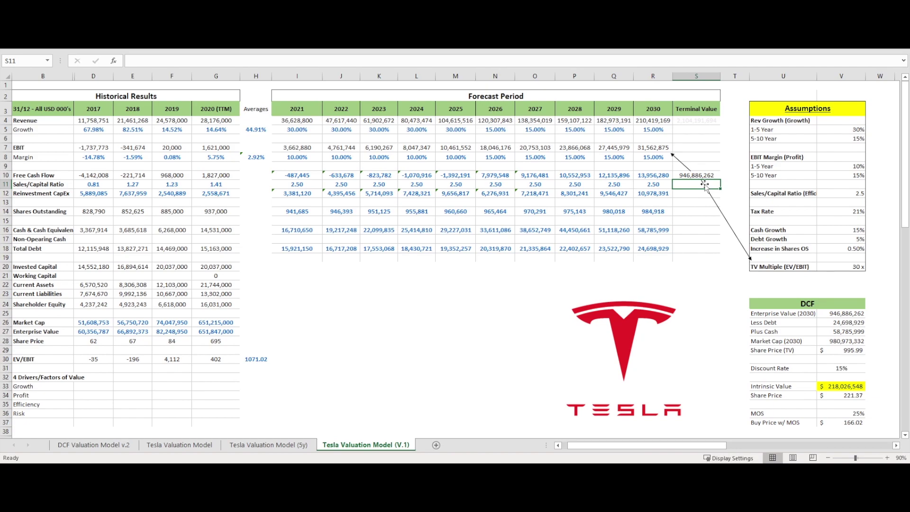
- Review the DCF table's Enterprise Value (2030), Discount Rate and Market Cap (2030) entries, inspecting the market cap formula
{"action": "left_click", "coordinate": [792, 315]}
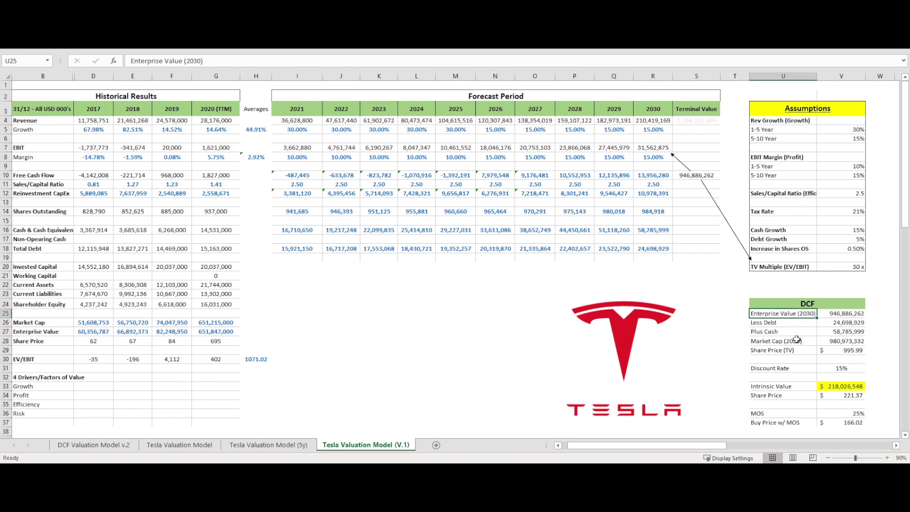
{"action": "left_click", "coordinate": [838, 366]}
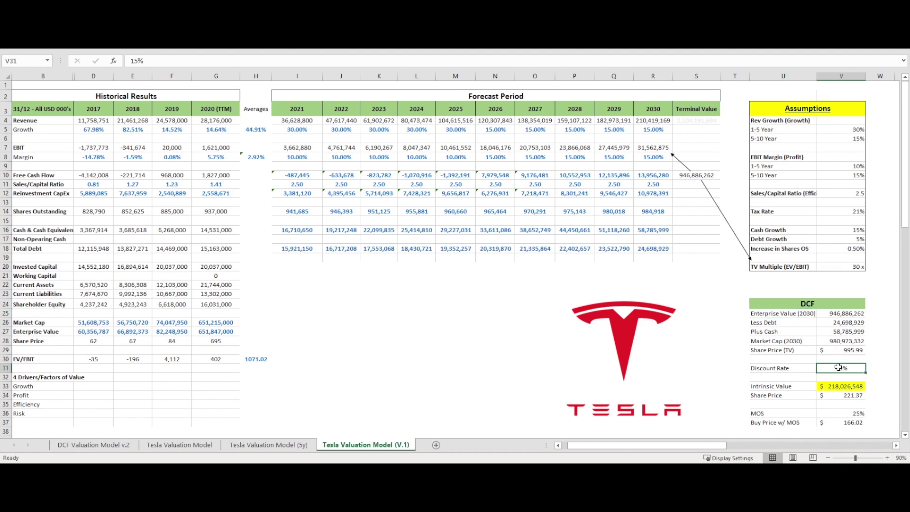
{"action": "left_click", "coordinate": [846, 315]}
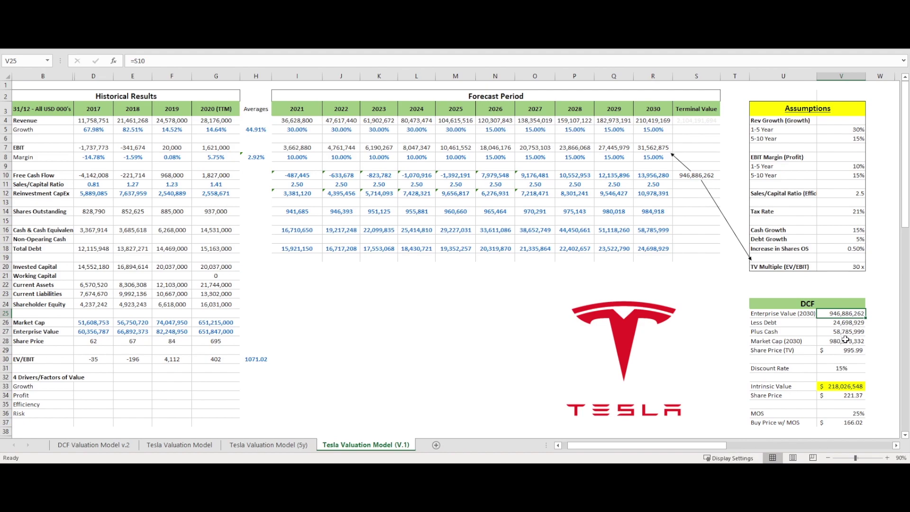
{"action": "double_click", "coordinate": [845, 339]}
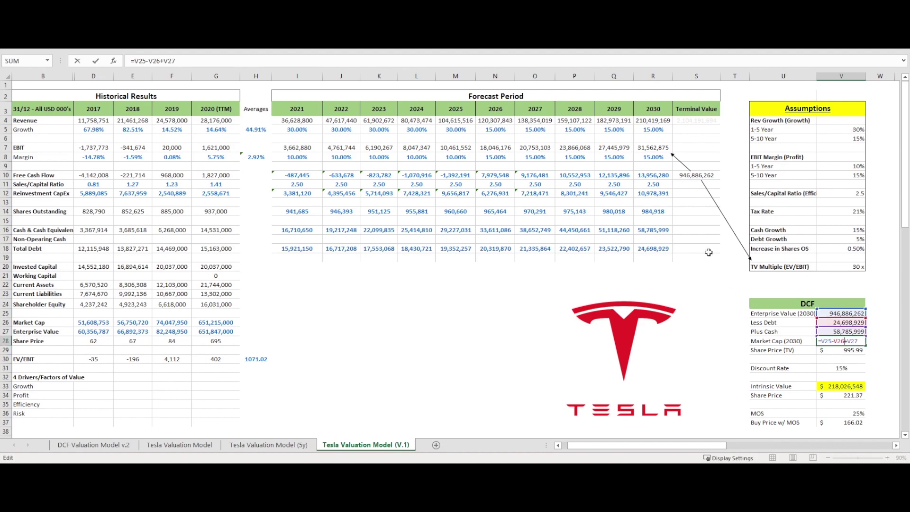
{"action": "key", "text": "Escape"}
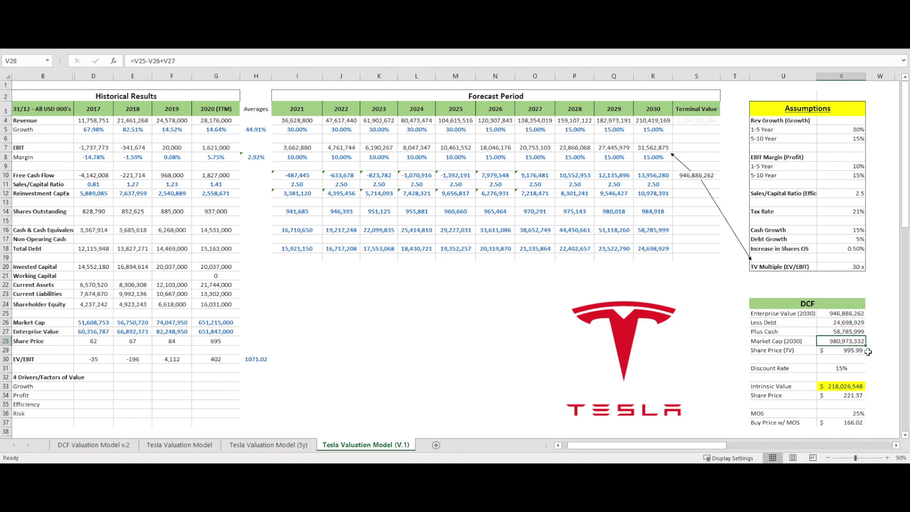
- Review the DCF table's Share Price (TV), Discount Rate, Intrinsic Value NPV formula with its referenced cells, and Share Price formula
{"action": "left_click", "coordinate": [850, 352]}
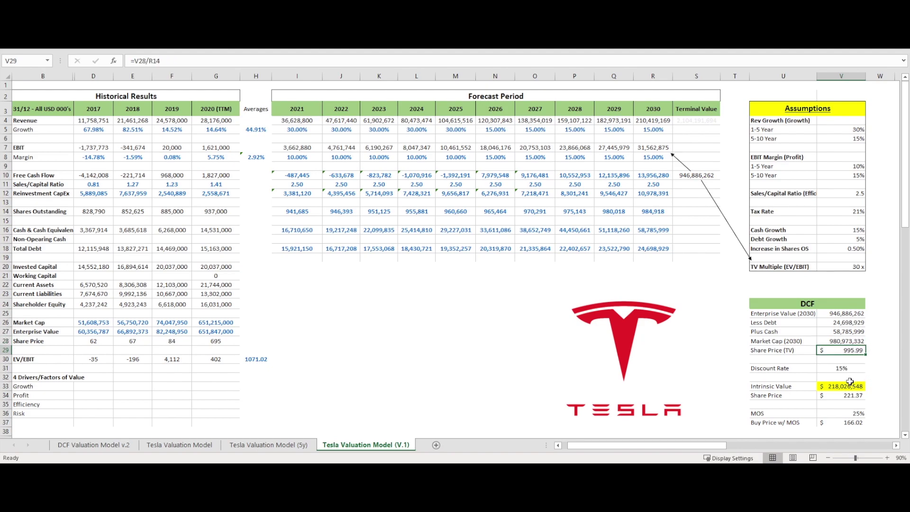
{"action": "left_click", "coordinate": [844, 367]}
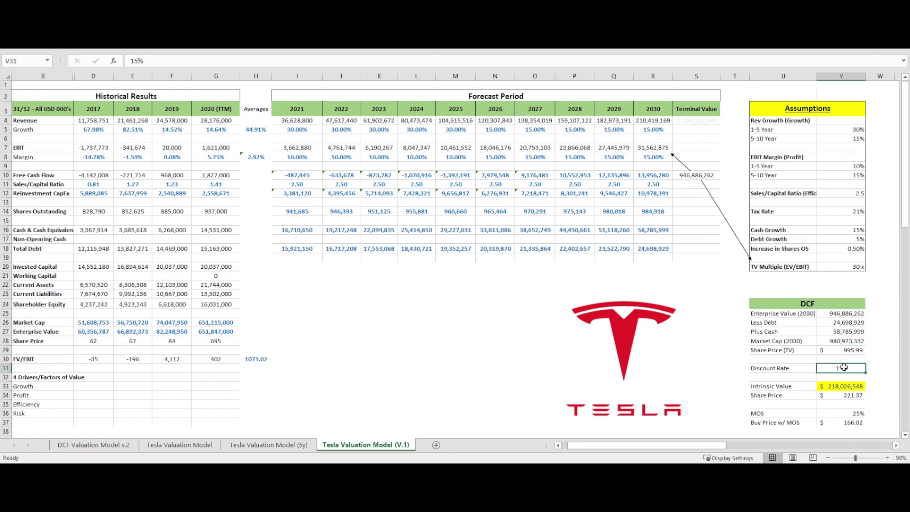
{"action": "left_click", "coordinate": [859, 386]}
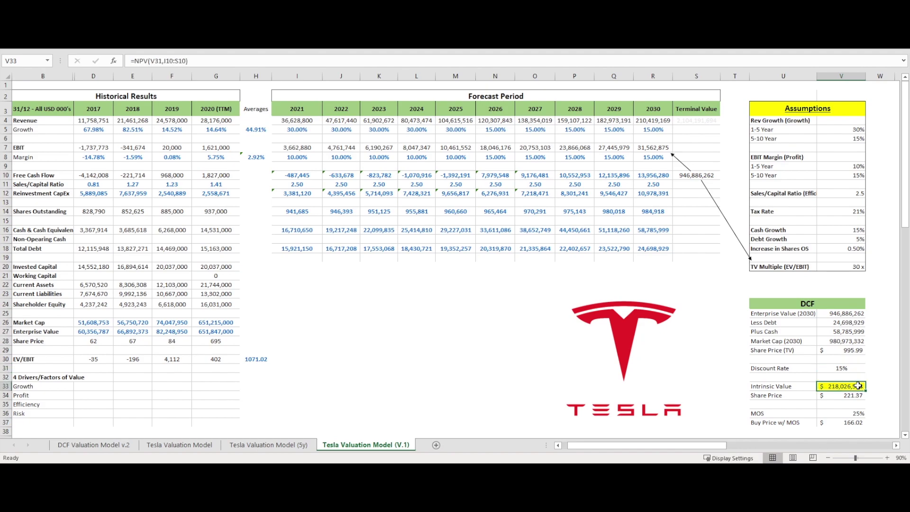
{"action": "double_click", "coordinate": [859, 386]}
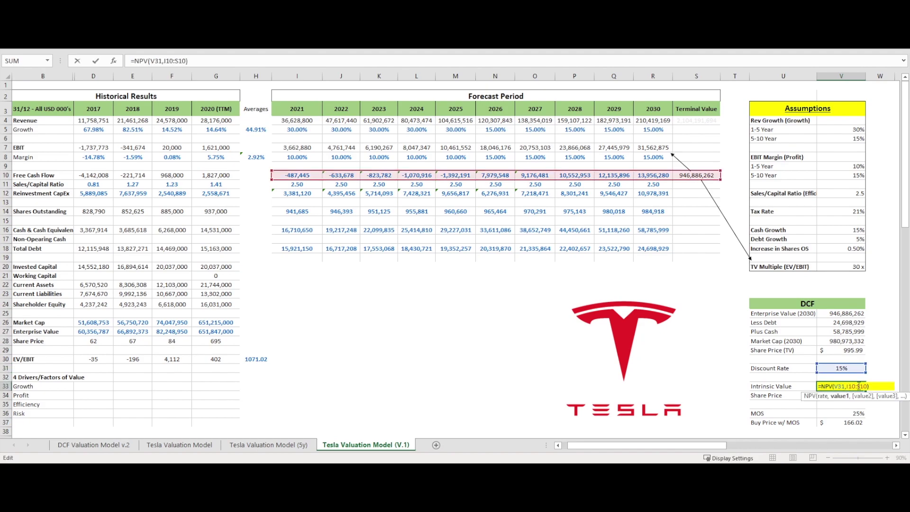
{"action": "key", "text": "Escape"}
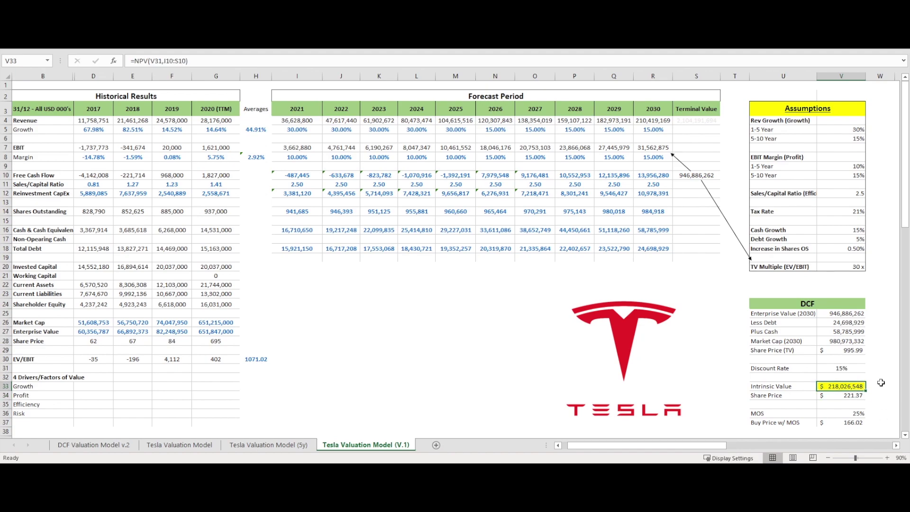
{"action": "key", "text": "Down"}
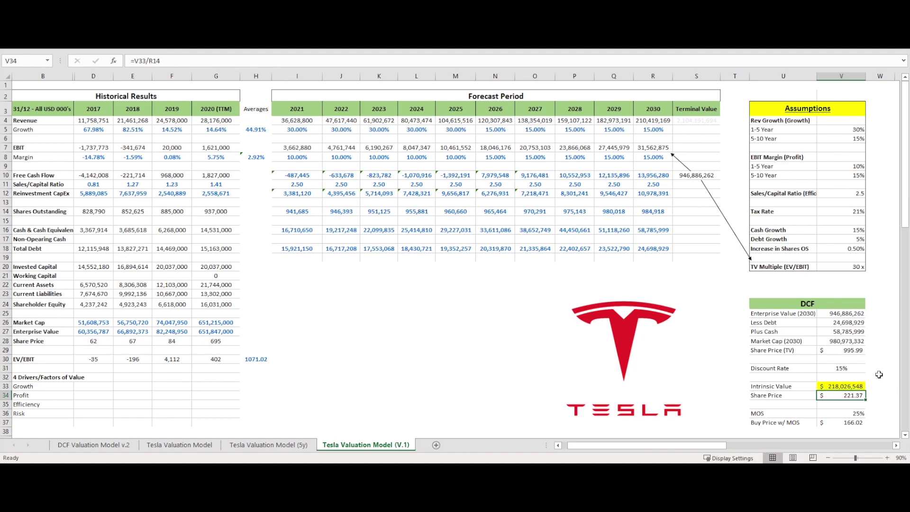
- Set the Discount Rate to 10% in the DCF table and check the resulting Intrinsic Value and Share Price
{"action": "left_click", "coordinate": [827, 414]}
{"action": "left_click", "coordinate": [837, 368]}
{"action": "type", "text": "10"}
{"action": "key", "text": "Return"}
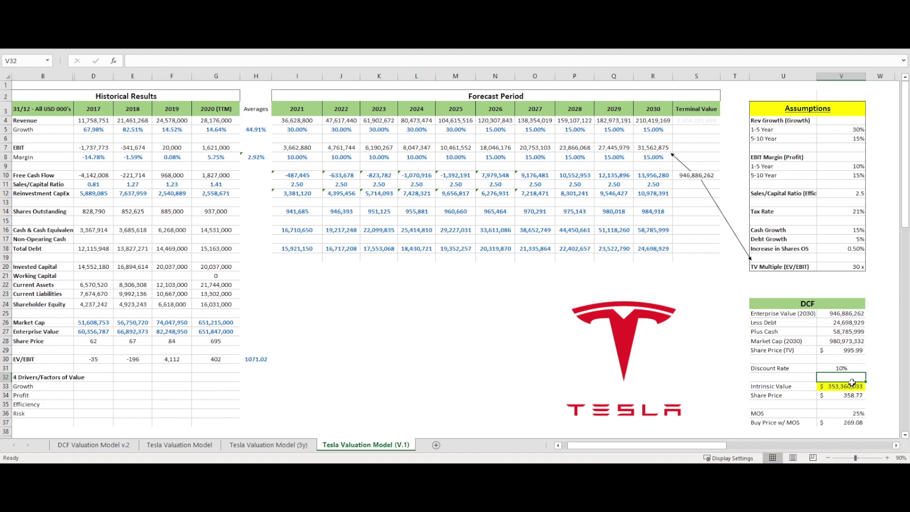
{"action": "left_click", "coordinate": [846, 369]}
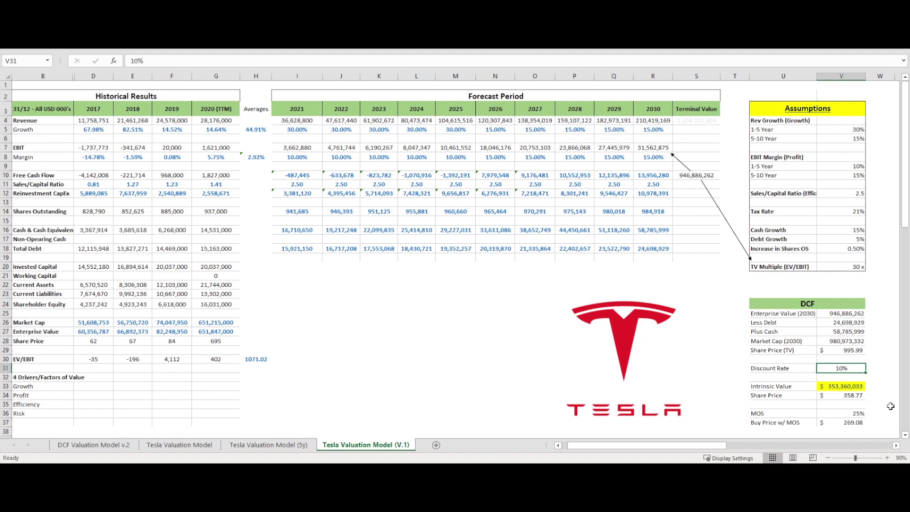
{"action": "left_click", "coordinate": [853, 387]}
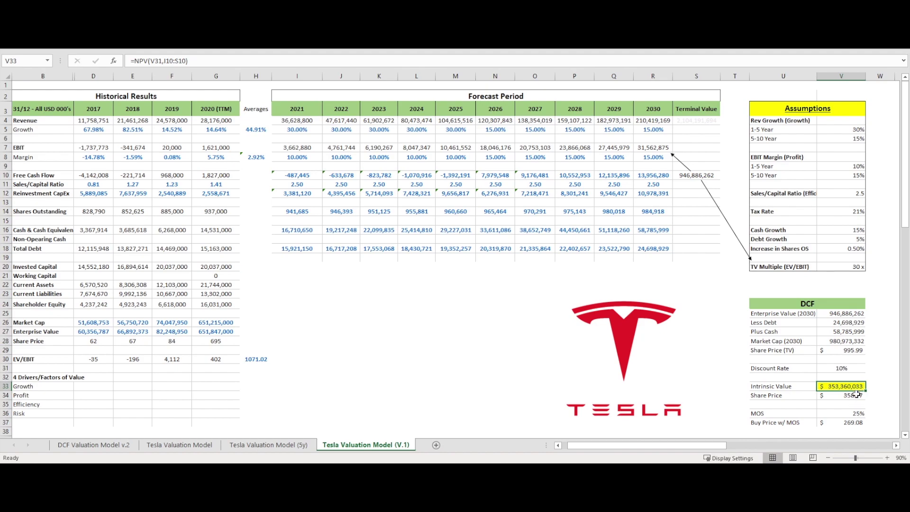
{"action": "left_click", "coordinate": [857, 396]}
- Set the DCF table's Discount Rate back to 15%
{"action": "left_click", "coordinate": [852, 368]}
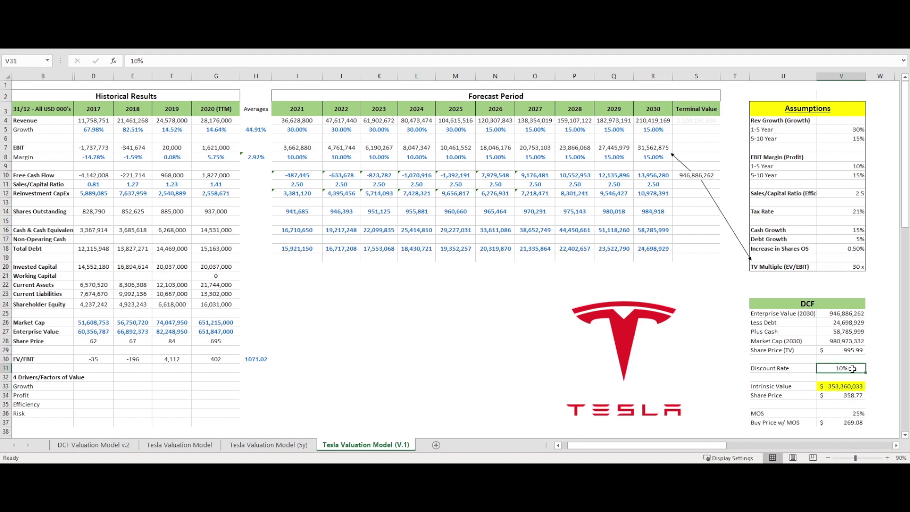
{"action": "type", "text": "15"}
{"action": "key", "text": "Return"}
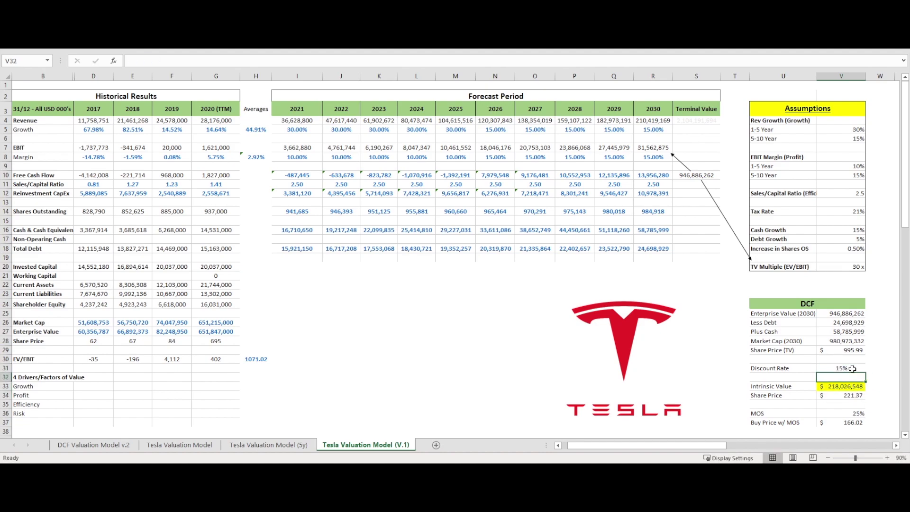
{"action": "left_click", "coordinate": [701, 293]}
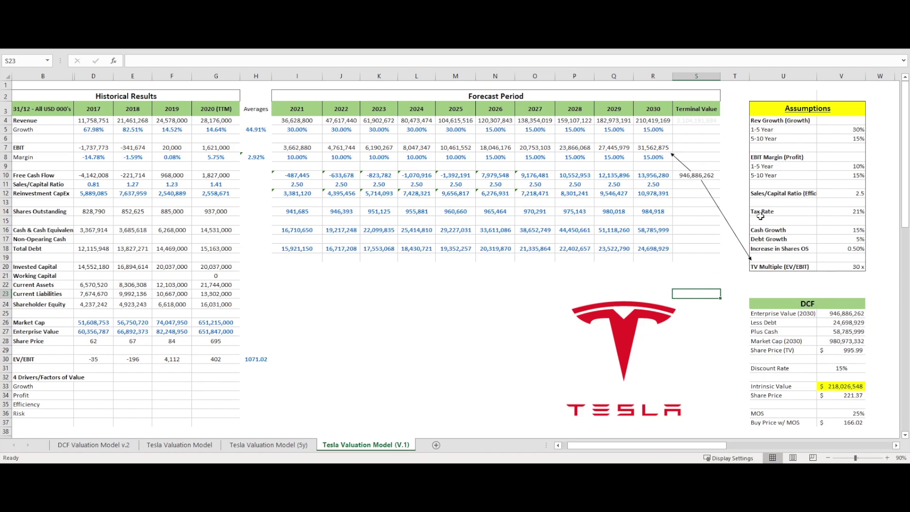
- Enter "22% CAGR" in cell V7 beneath the 1-5 Year and 5-10 Year revenue growth assumptions and align it right
{"action": "left_click", "coordinate": [859, 138]}
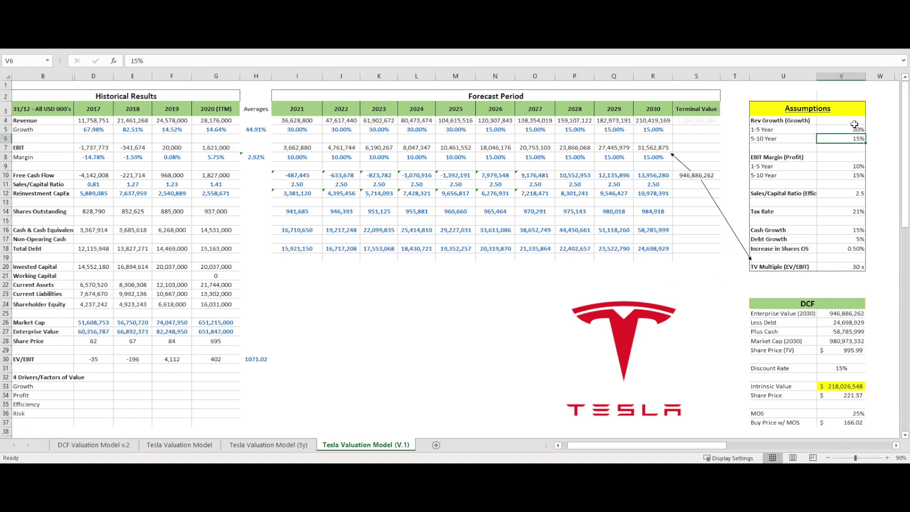
{"action": "left_click_drag", "start_coordinate": [854, 129], "coordinate": [851, 138]}
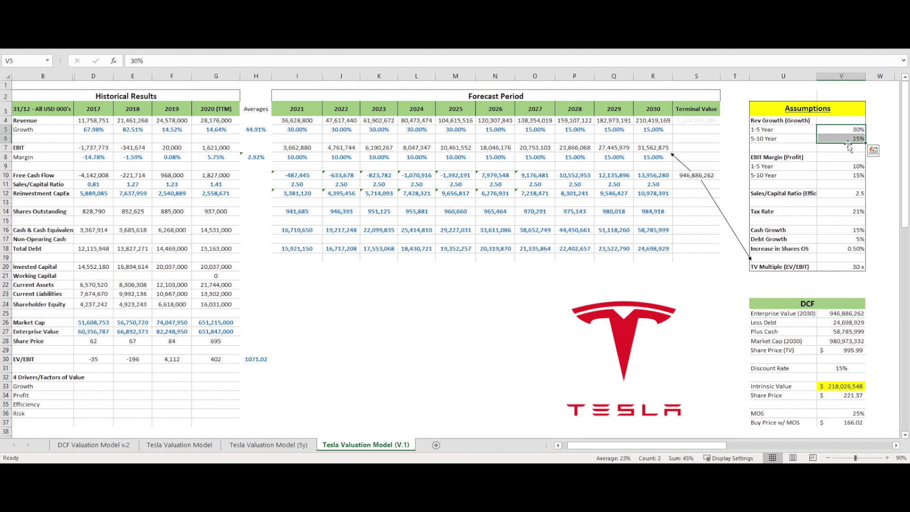
{"action": "left_click", "coordinate": [845, 150]}
{"action": "type", "text": "22%"}
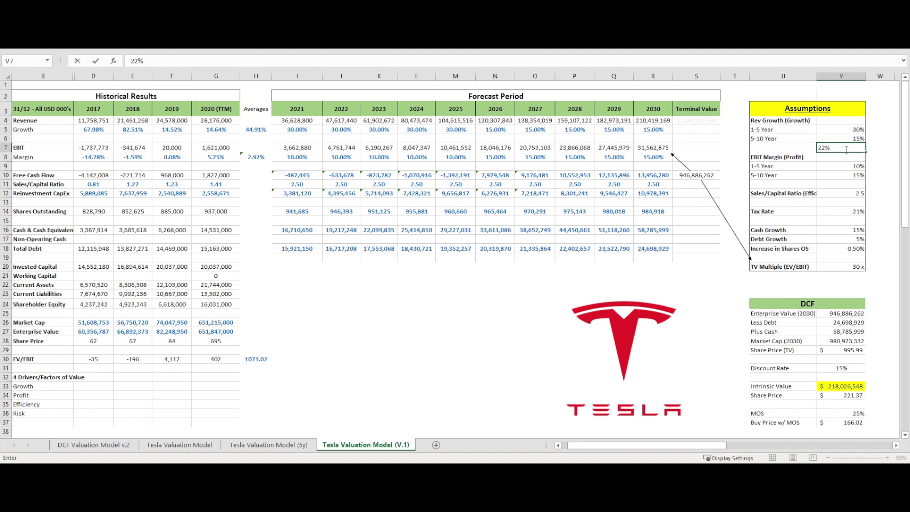
{"action": "type", "text": " CAGR"}
{"action": "key", "text": "Return"}
{"action": "key", "text": "Up"}
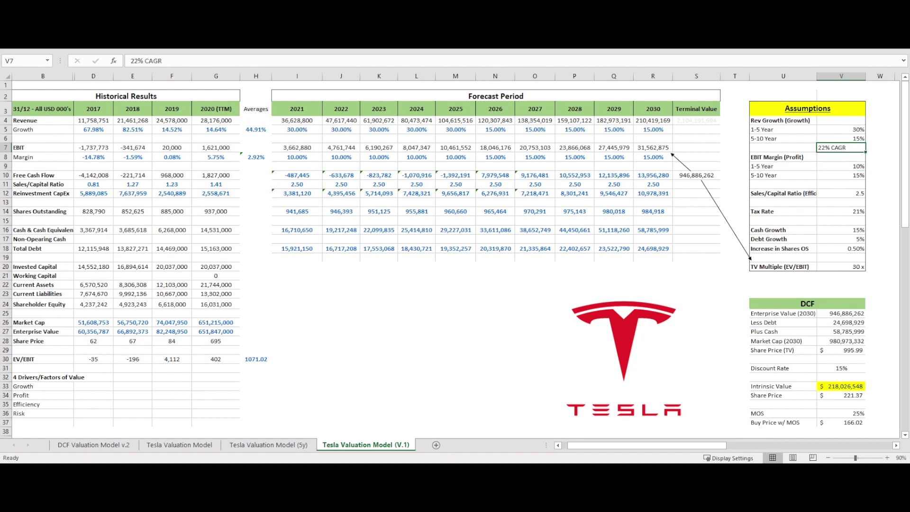
- Review the EBIT Margin, Tax Rate and TV Multiple assumptions together with the Intrinsic Value
{"action": "left_click", "coordinate": [863, 171]}
{"action": "left_click", "coordinate": [847, 214]}
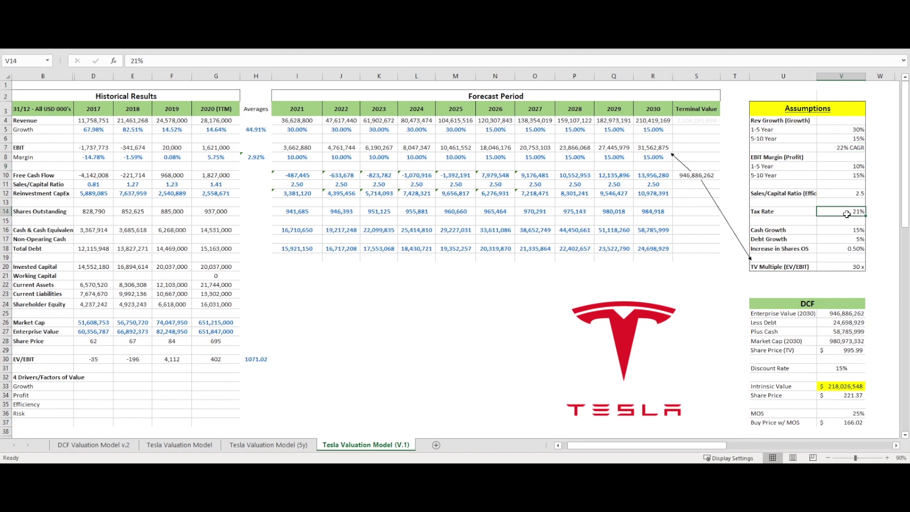
{"action": "left_click", "coordinate": [846, 267]}
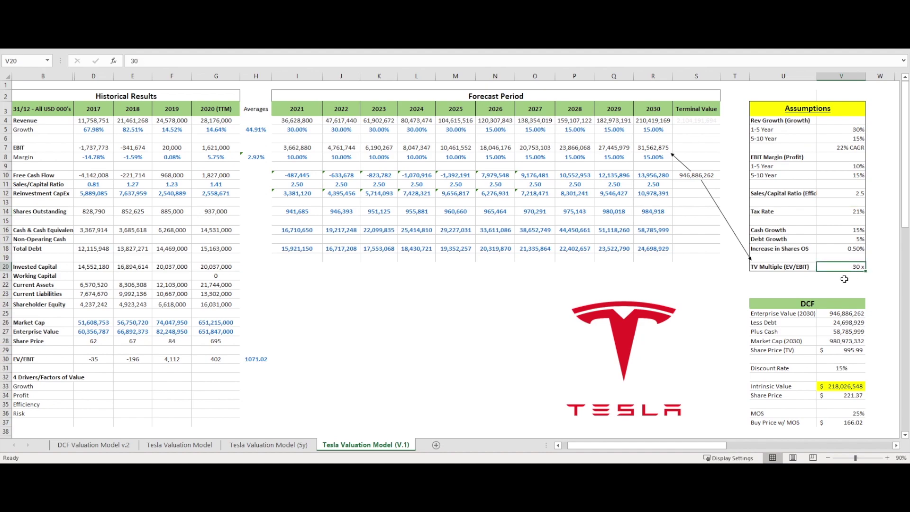
{"action": "left_click", "coordinate": [835, 388]}
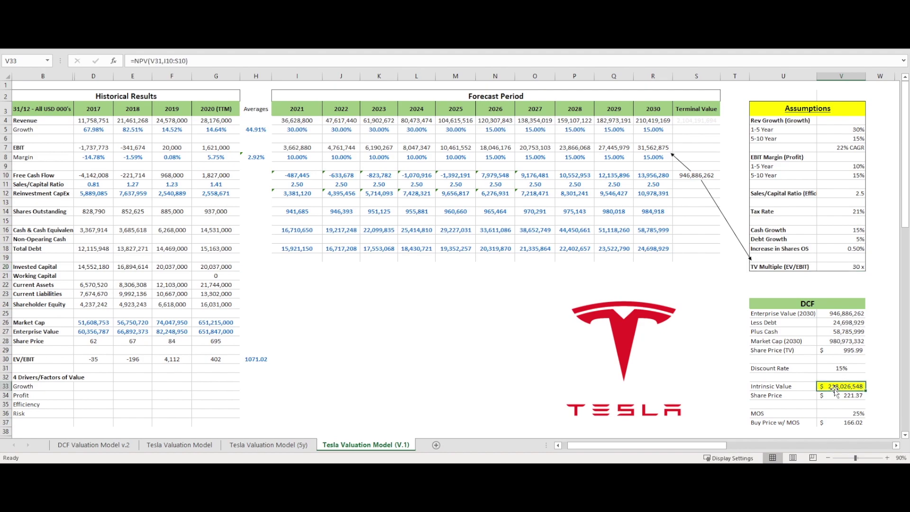
{"action": "left_click", "coordinate": [726, 300]}
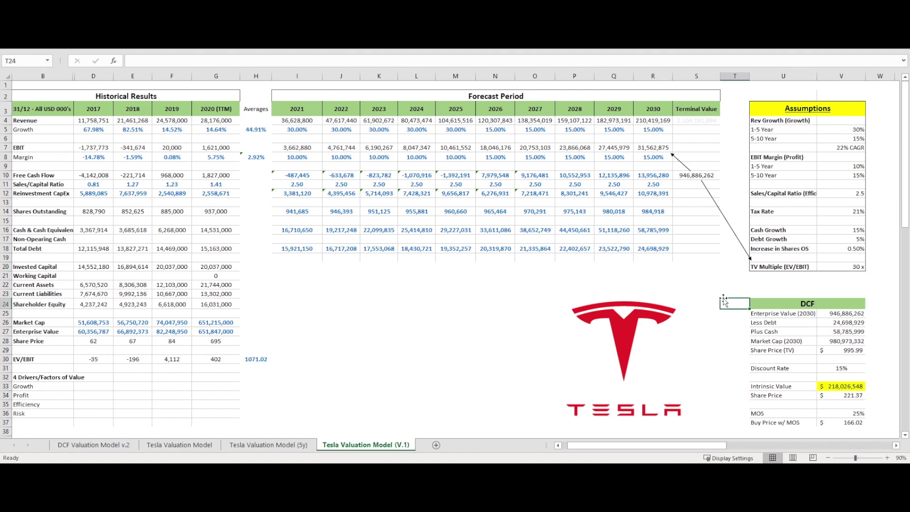
{"action": "left_click", "coordinate": [702, 301]}
- Set the DCF table's Discount Rate to 4%
{"action": "left_click", "coordinate": [841, 368]}
{"action": "type", "text": "4%"}
{"action": "key", "text": "ctrl+Return"}
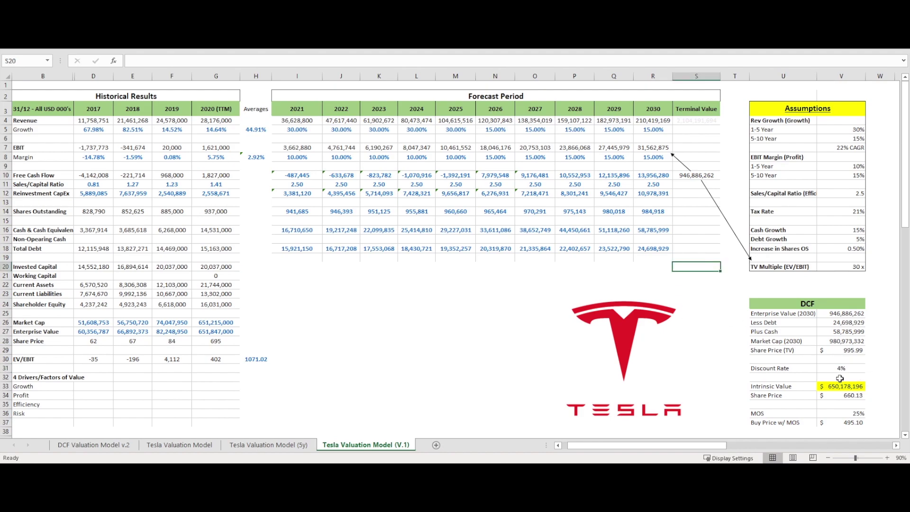
- Compare the Intrinsic Value at the 4% discount rate with the 2020 (TTM) Market Cap, reviewing the DCF and Assumptions tables
{"action": "left_click_drag", "start_coordinate": [783, 303], "coordinate": [831, 422]}
{"action": "left_click", "coordinate": [845, 368]}
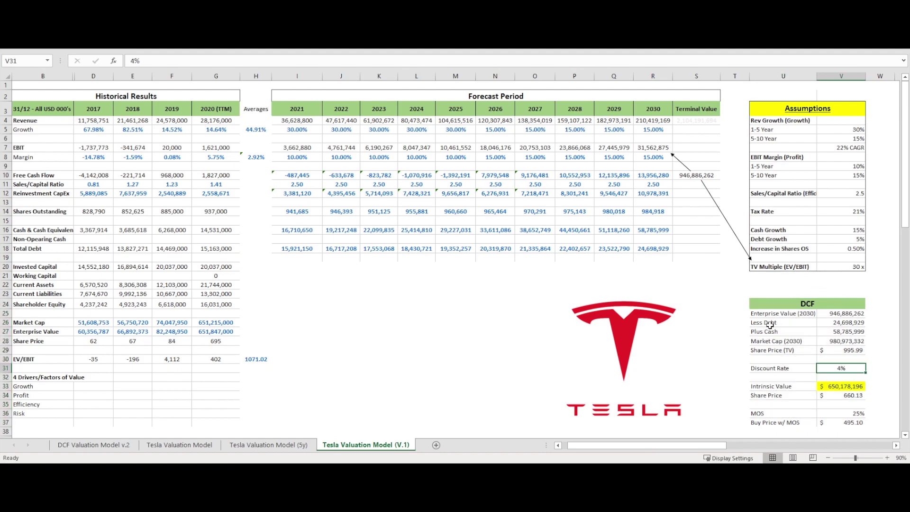
{"action": "left_click_drag", "start_coordinate": [796, 107], "coordinate": [798, 267]}
{"action": "mouse_move", "coordinate": [839, 368]}
{"action": "left_mouse_down"}
{"action": "mouse_move", "coordinate": [798, 369]}
{"action": "mouse_move", "coordinate": [839, 368]}
{"action": "left_mouse_up"}
{"action": "left_click", "coordinate": [845, 386]}
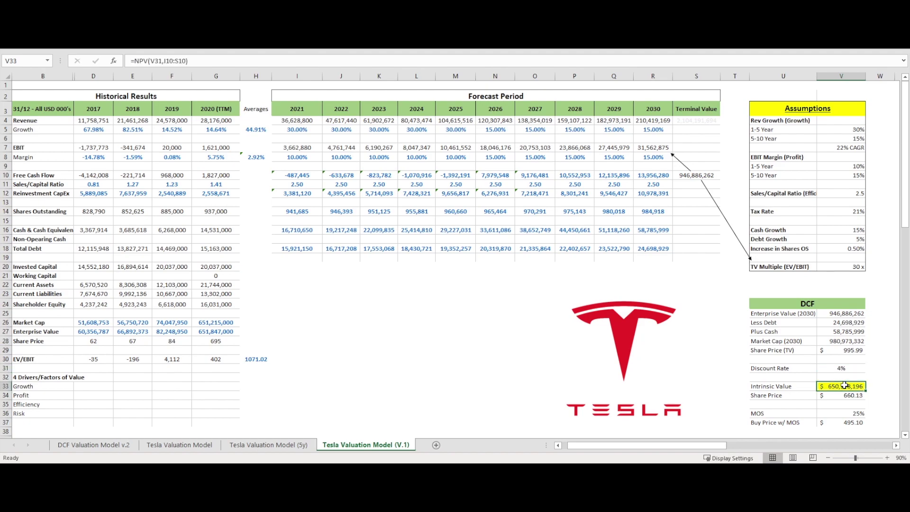
{"action": "left_click", "coordinate": [203, 321]}
{"action": "left_click", "coordinate": [860, 367]}
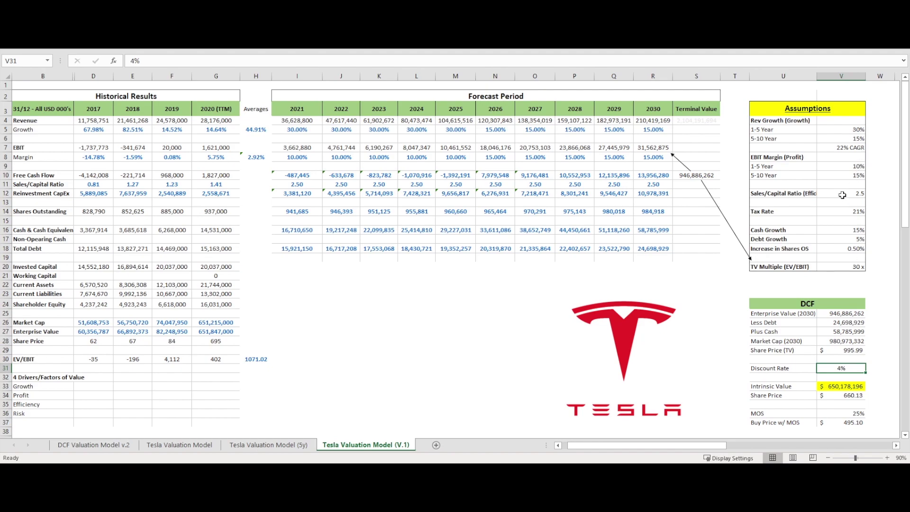
{"action": "left_click_drag", "start_coordinate": [842, 265], "coordinate": [840, 122]}
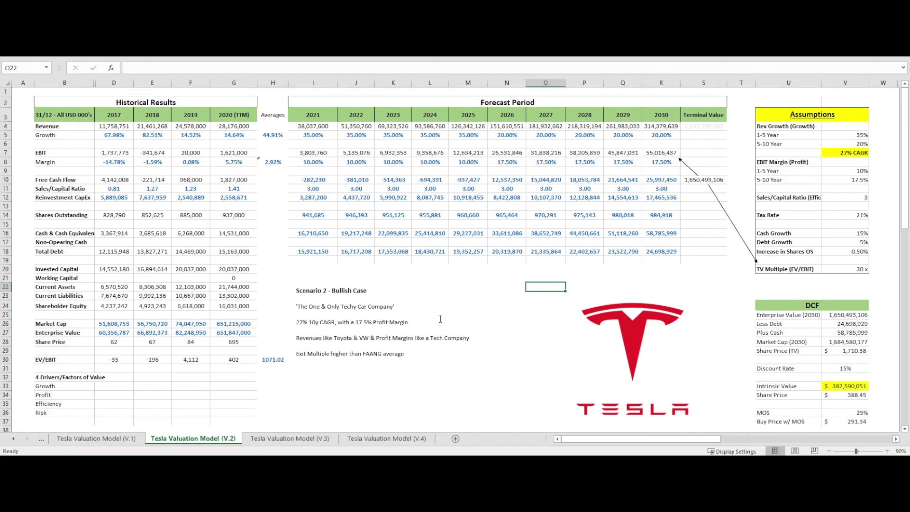
- On the Tesla Valuation Model (V.2) sheet, check the growth assumptions and highlight the 5-10 Year EBIT margin in bold yellow like the CAGR cell
{"action": "left_click", "coordinate": [845, 143]}
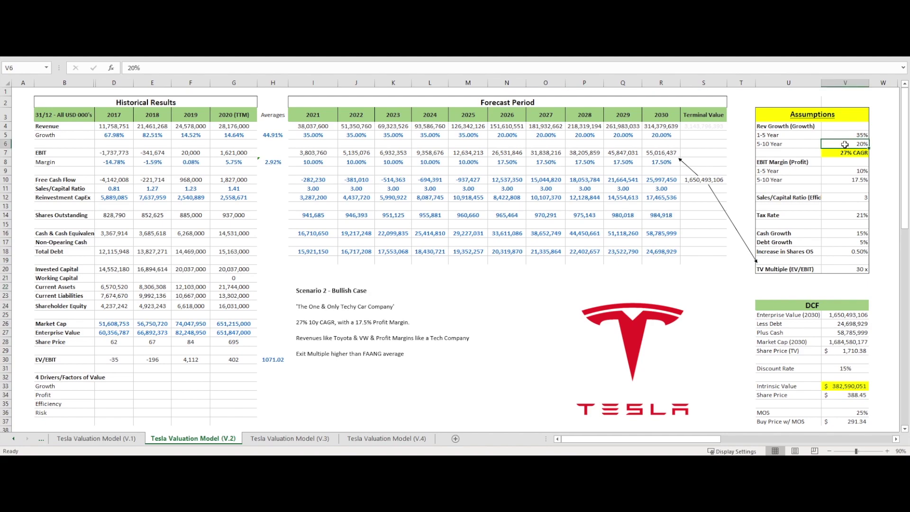
{"action": "left_click", "coordinate": [851, 153]}
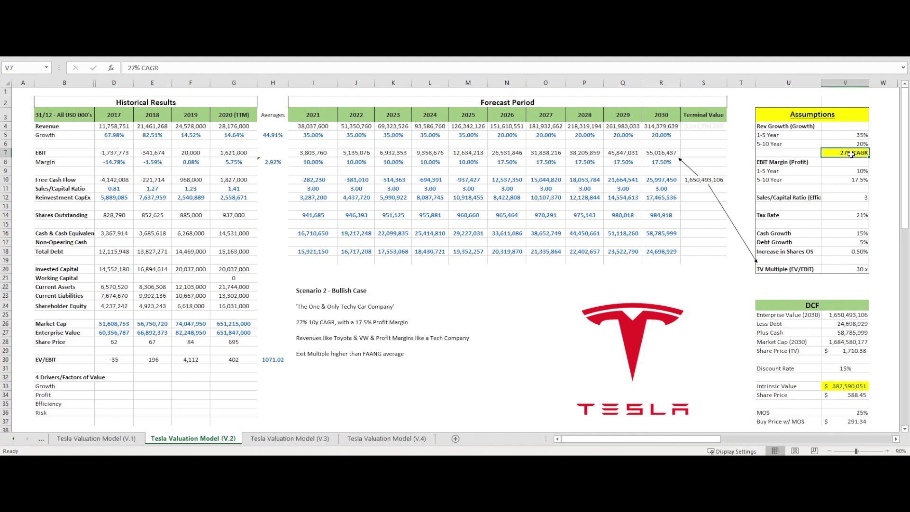
{"action": "left_click", "coordinate": [863, 179]}
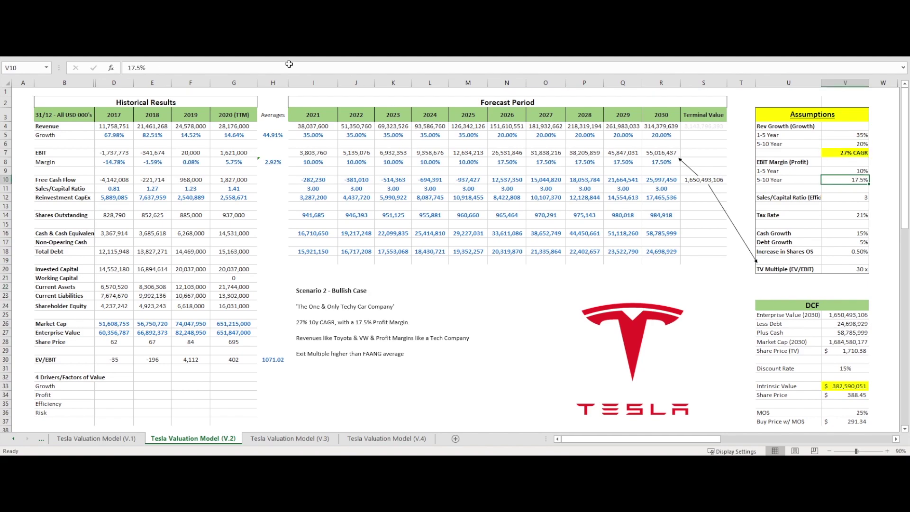
{"action": "key", "text": "F4"}
- Review the bullish case's 2030 Free Cash Flow, TV Multiple and Intrinsic Value against the 2020 (TTM) Market Cap and Enterprise Value
{"action": "left_click", "coordinate": [673, 179]}
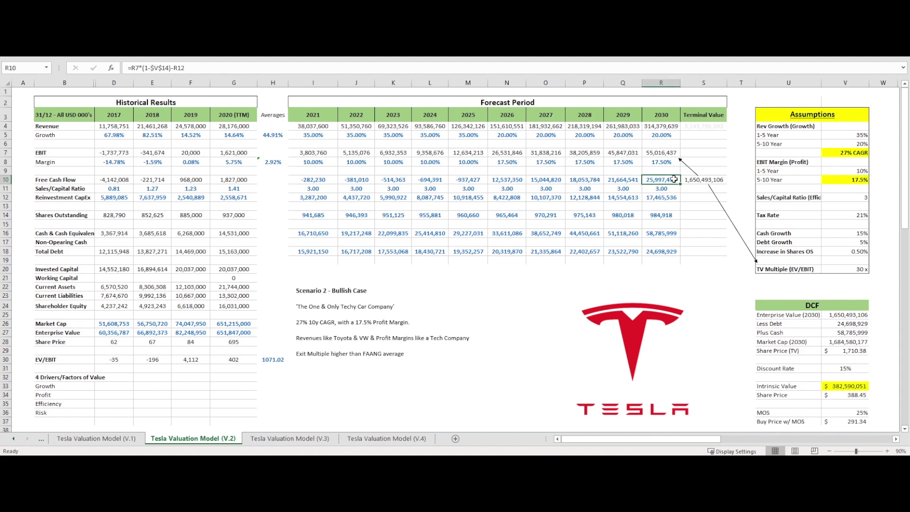
{"action": "left_click", "coordinate": [850, 386]}
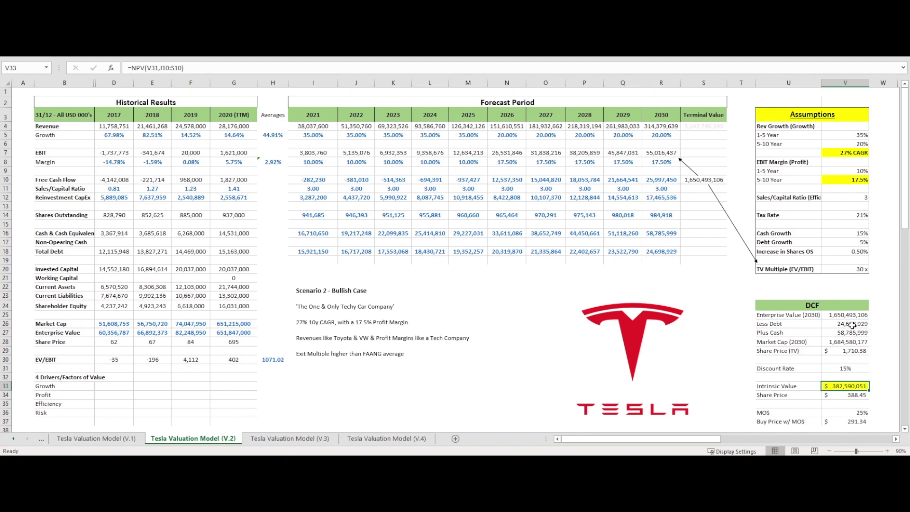
{"action": "left_click", "coordinate": [853, 269]}
{"action": "left_click", "coordinate": [846, 386]}
{"action": "left_click_drag", "start_coordinate": [200, 326], "coordinate": [222, 326]}
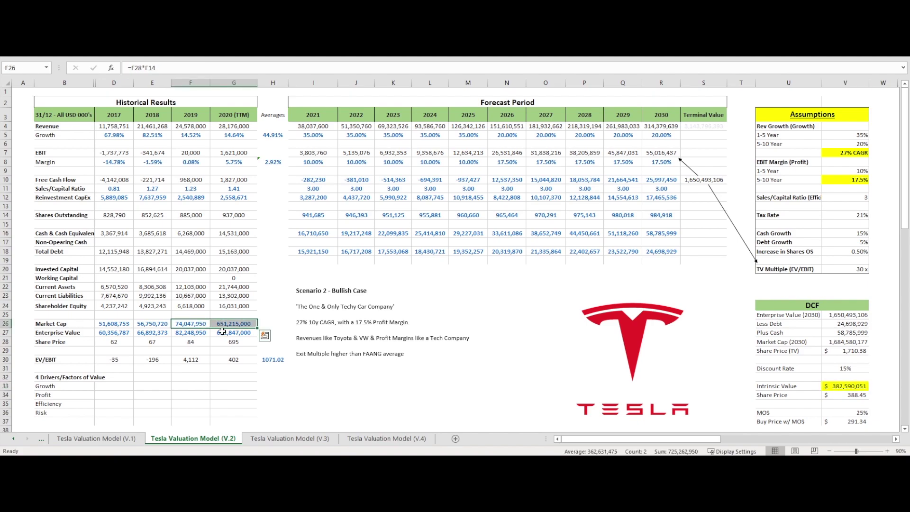
{"action": "left_click", "coordinate": [223, 332]}
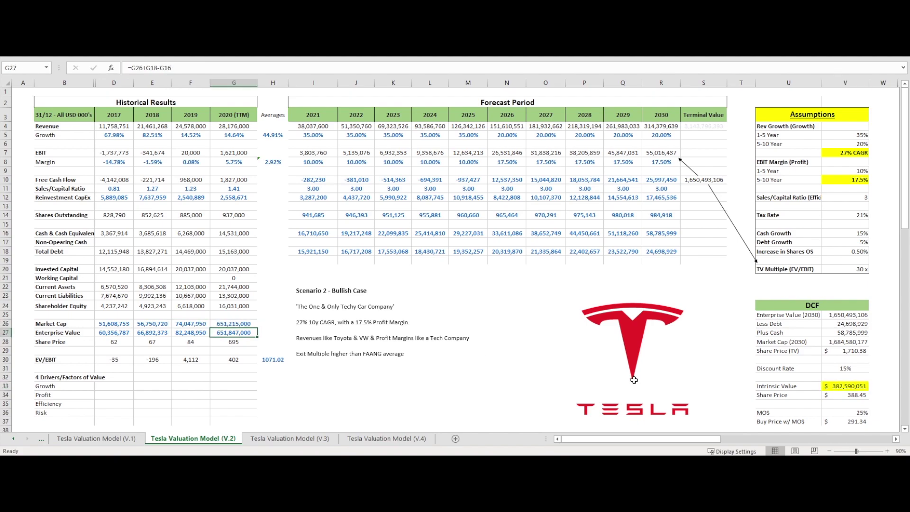
{"action": "left_click", "coordinate": [863, 389]}
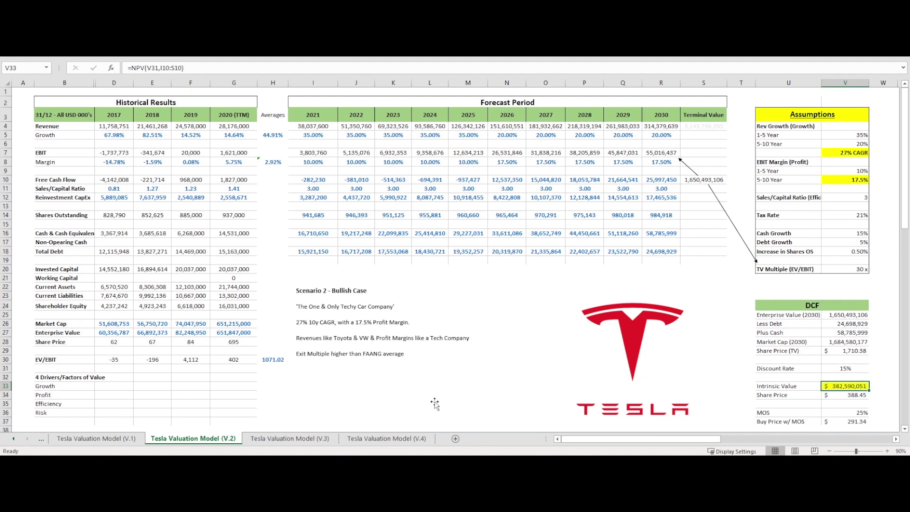
- Open the Tesla Valuation Model (V.3) sheet and select its Scenario 3 description text box
{"action": "key", "text": "ctrl+Page_Down"}
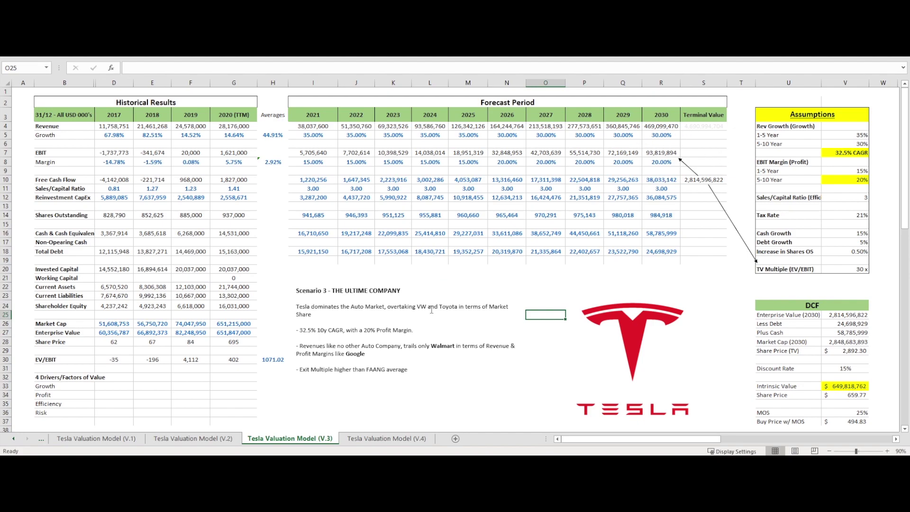
{"action": "left_click", "coordinate": [426, 332]}
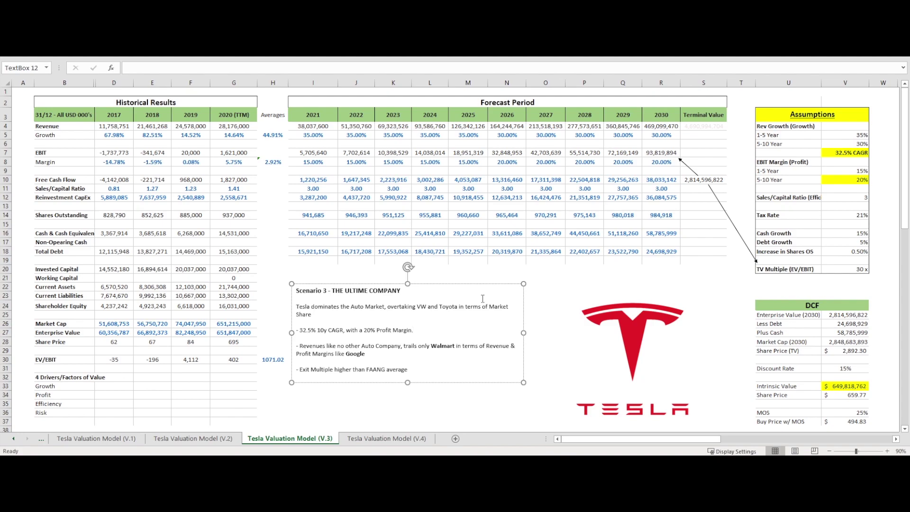
- Review Scenario 3's EBIT margin, CAGR and TV Multiple assumptions alongside the 2021–2030 forecast Revenue and Growth rows
{"action": "left_click", "coordinate": [845, 142]}
{"action": "left_click", "coordinate": [848, 179]}
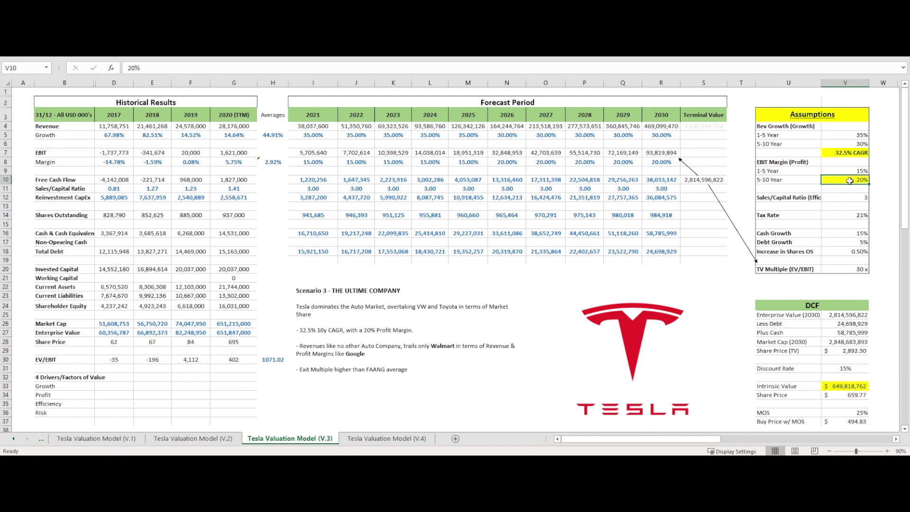
{"action": "left_click", "coordinate": [853, 155]}
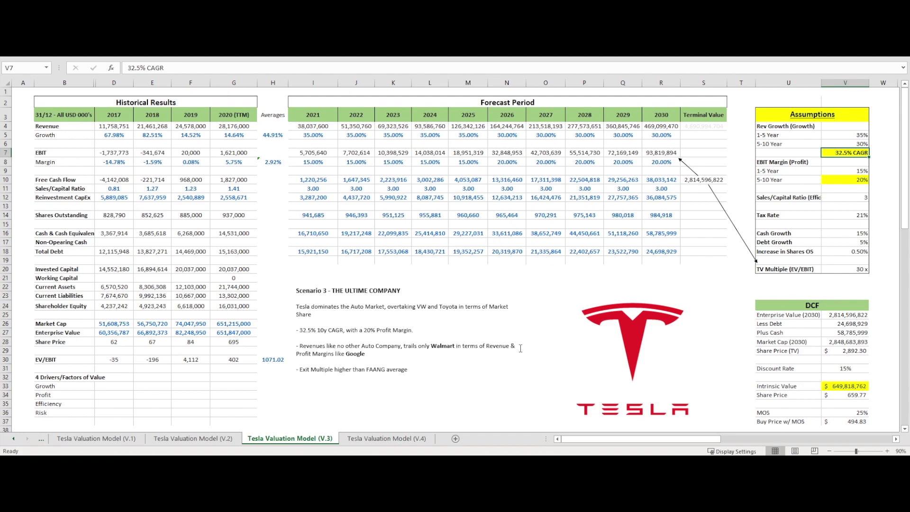
{"action": "left_click", "coordinate": [860, 272]}
{"action": "left_click", "coordinate": [860, 262]}
{"action": "left_click", "coordinate": [858, 270]}
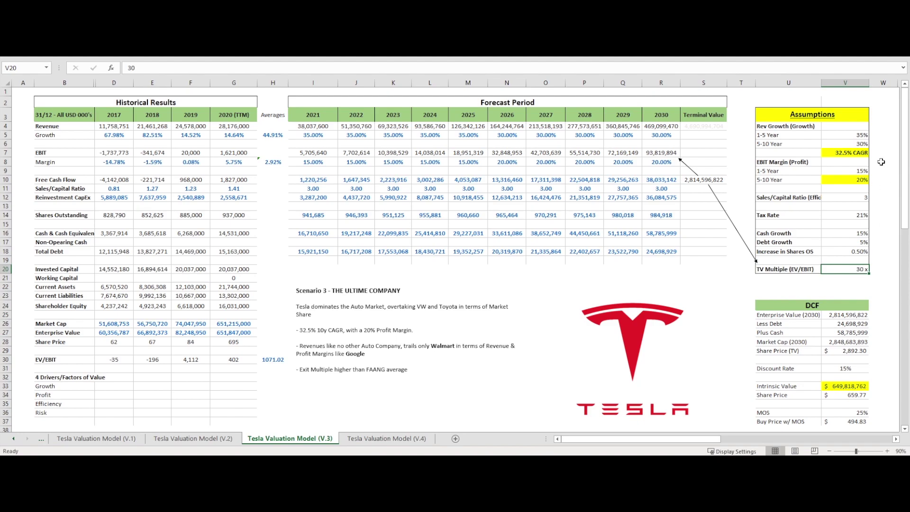
{"action": "left_click_drag", "start_coordinate": [309, 125], "coordinate": [663, 137]}
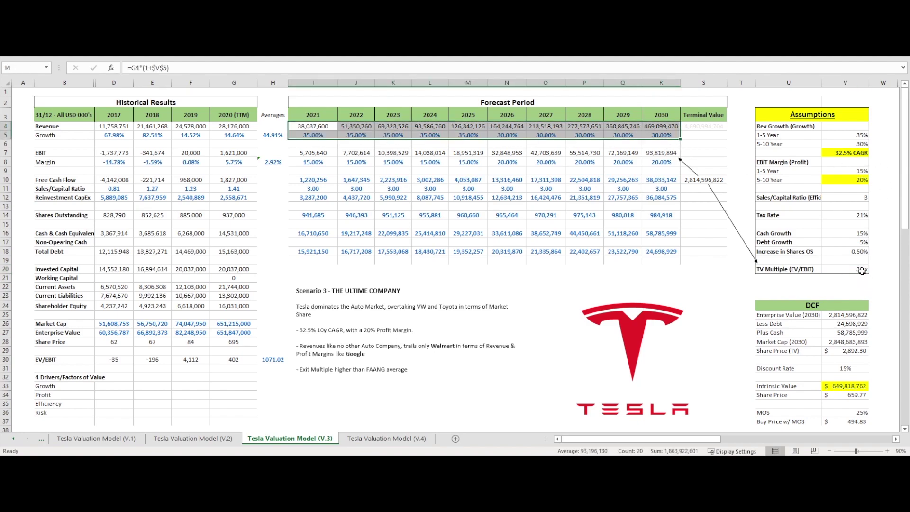
{"action": "left_click", "coordinate": [860, 270]}
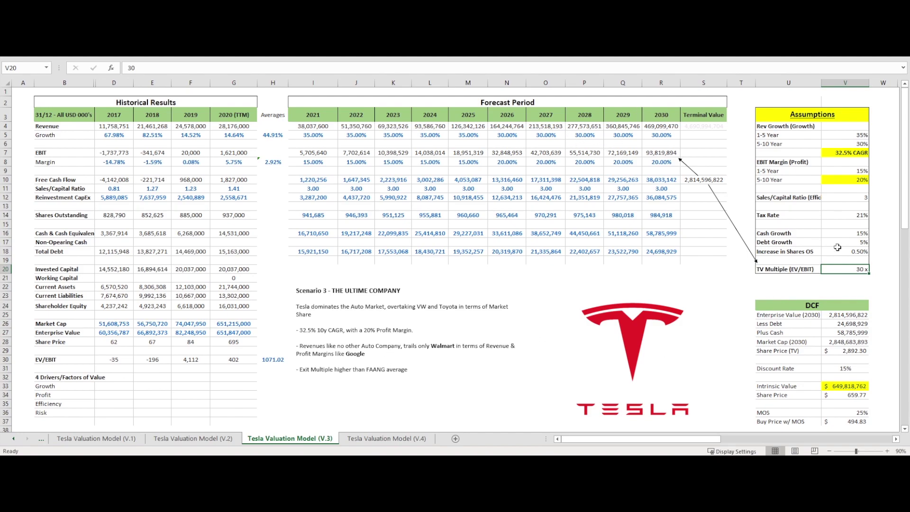
- Examine Scenario 3's Discount Rate, the NPV formula behind its Intrinsic Value, and the Terminal Value cell
{"action": "left_click", "coordinate": [524, 290]}
{"action": "left_click", "coordinate": [856, 386]}
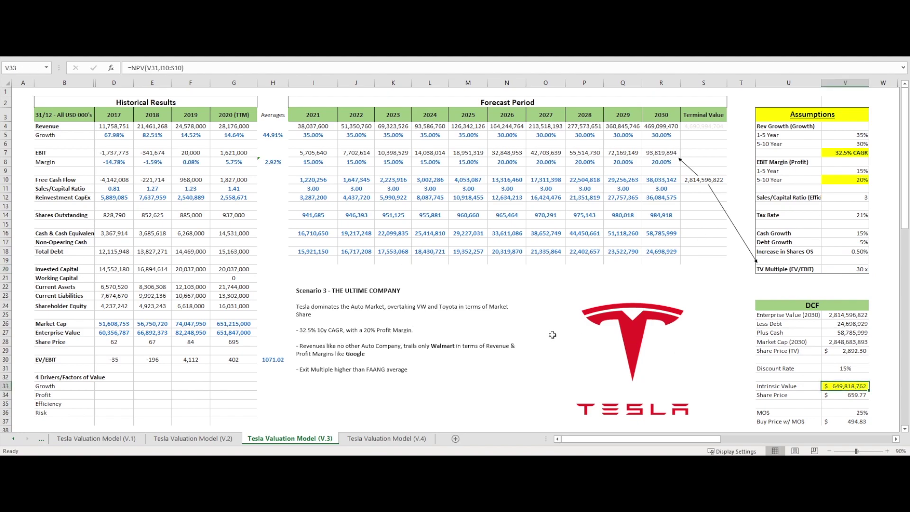
{"action": "left_click", "coordinate": [856, 368]}
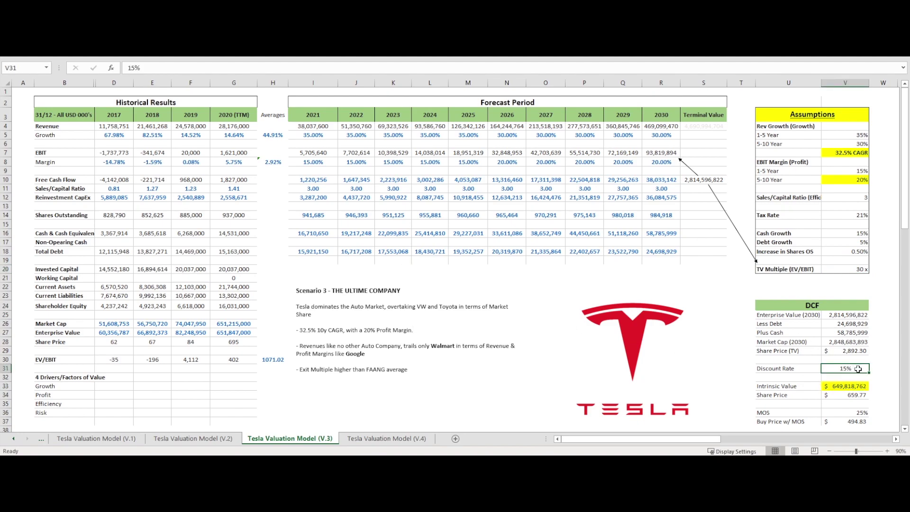
{"action": "left_click", "coordinate": [844, 385]}
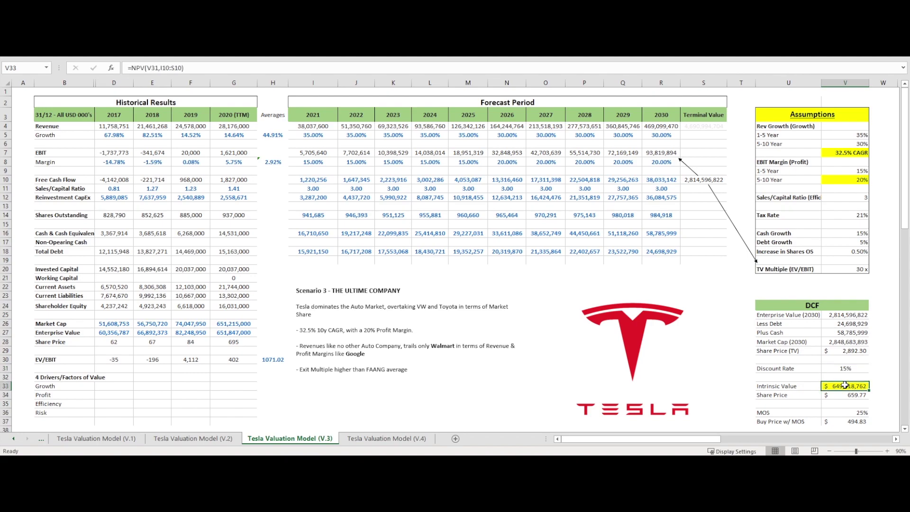
{"action": "double_click", "coordinate": [844, 385]}
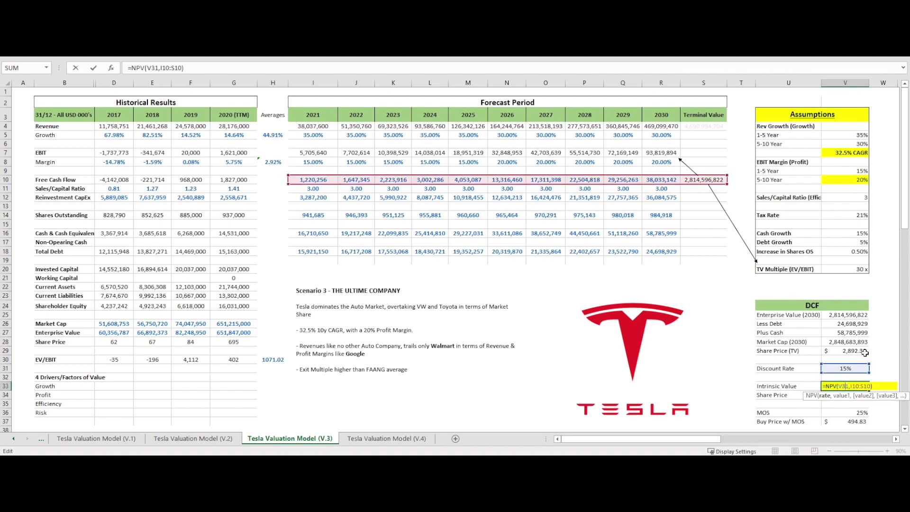
{"action": "key", "text": "Return"}
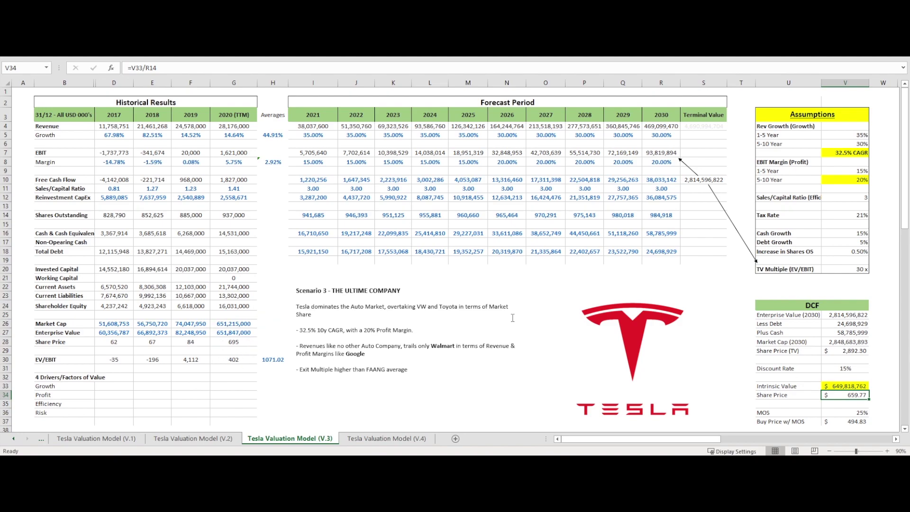
{"action": "left_click", "coordinate": [458, 331]}
{"action": "left_click", "coordinate": [800, 222]}
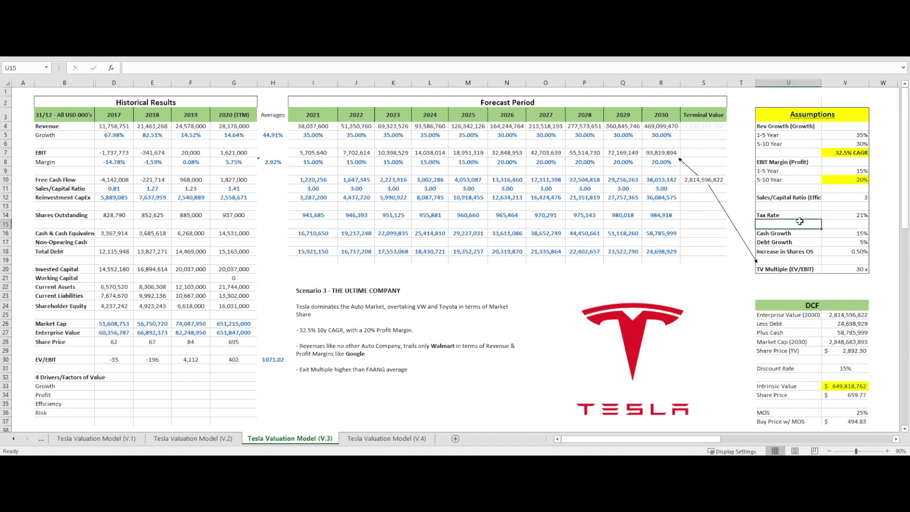
{"action": "left_click", "coordinate": [718, 182]}
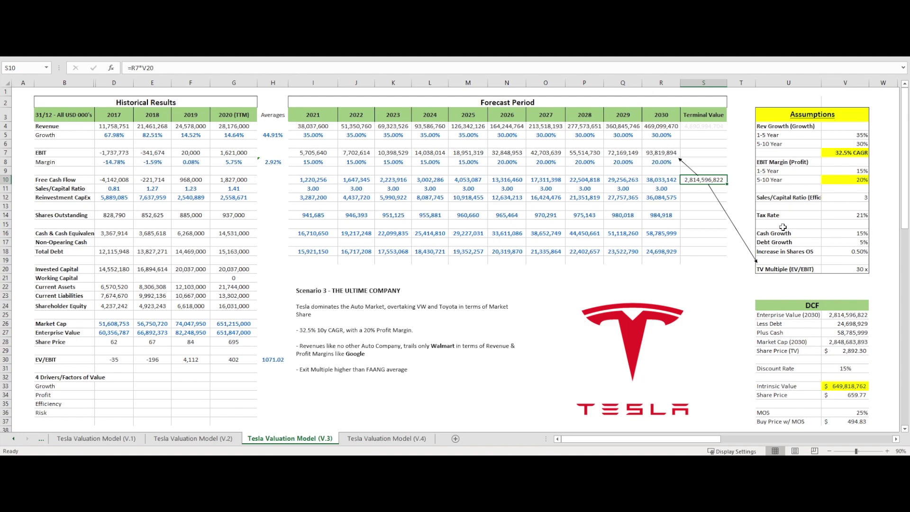
- On the Tesla Valuation Model (V.4) sheet, renumber the 'EVEN MORE' ULTIME COMPANY text box heading as Scenario 4
{"action": "left_click", "coordinate": [420, 438]}
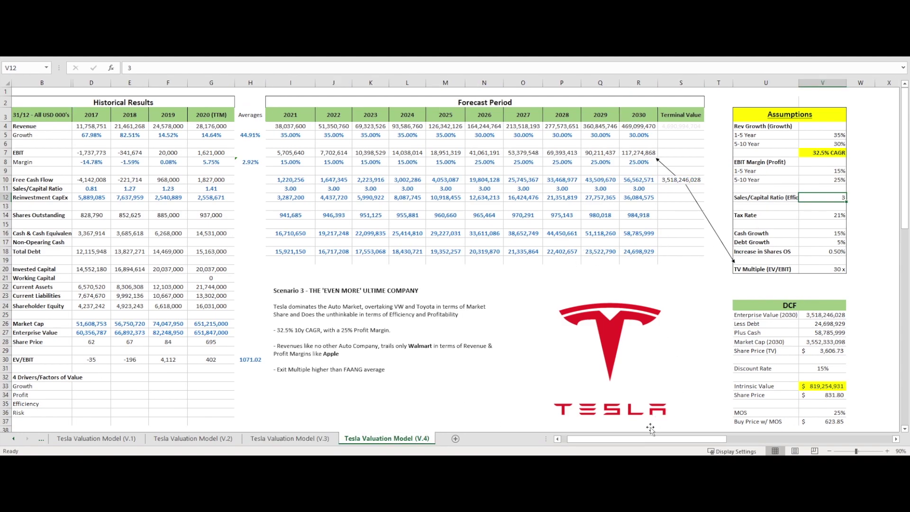
{"action": "left_click_drag", "start_coordinate": [643, 441], "coordinate": [626, 440]}
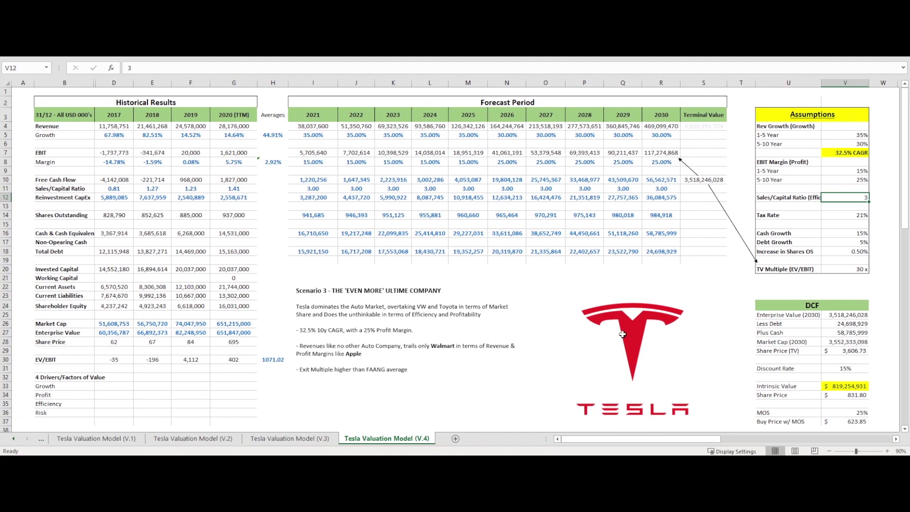
{"action": "left_click", "coordinate": [324, 291]}
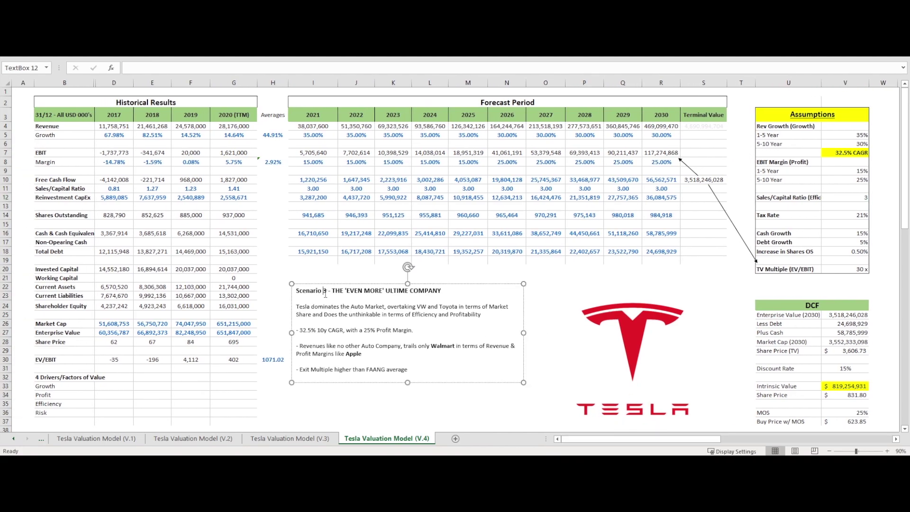
{"action": "key", "text": "Delete"}
{"action": "type", "text": "4"}
{"action": "key", "text": "Return"}
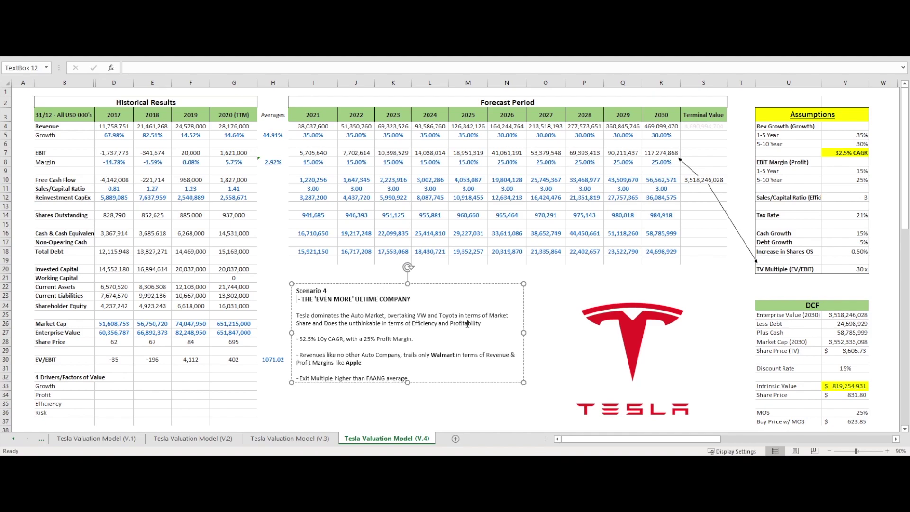
{"action": "key", "text": "BackSpace"}
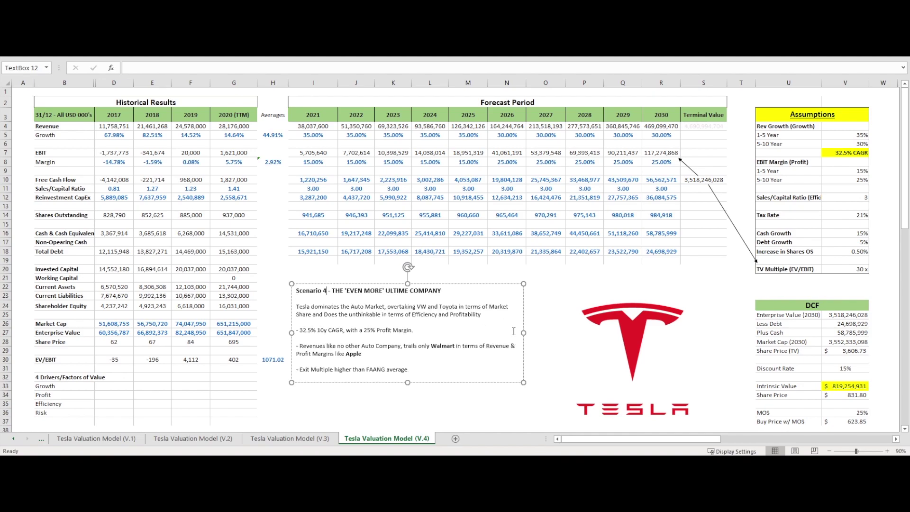
{"action": "left_click", "coordinate": [539, 326]}
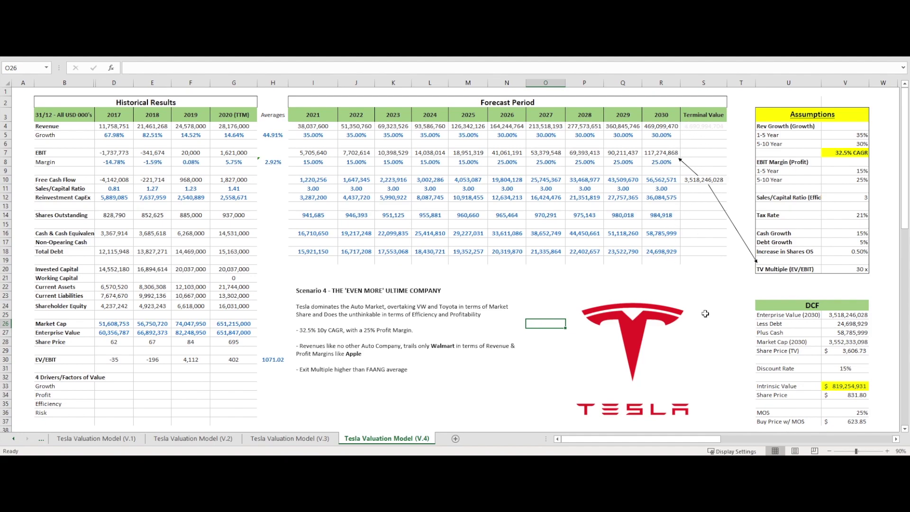
- Review Scenario 4's TV Multiple, Discount Rate, Intrinsic Value and Share Price in the Assumptions and DCF tables
{"action": "left_click", "coordinate": [664, 309]}
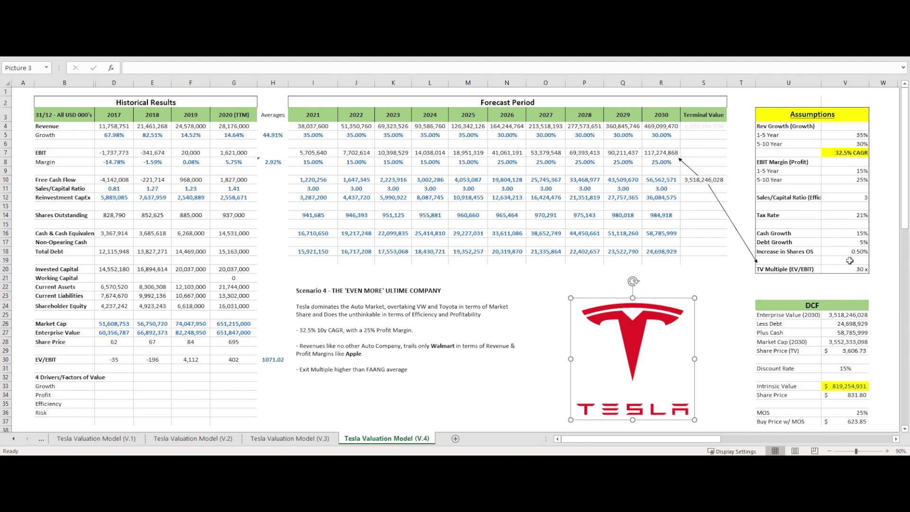
{"action": "left_click", "coordinate": [850, 260]}
{"action": "left_click", "coordinate": [851, 272]}
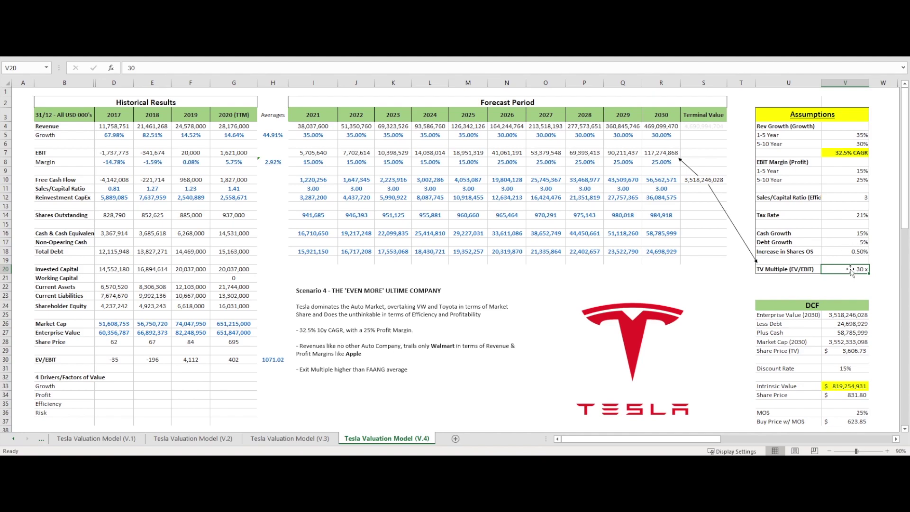
{"action": "left_click", "coordinate": [401, 356]}
{"action": "left_click", "coordinate": [805, 351]}
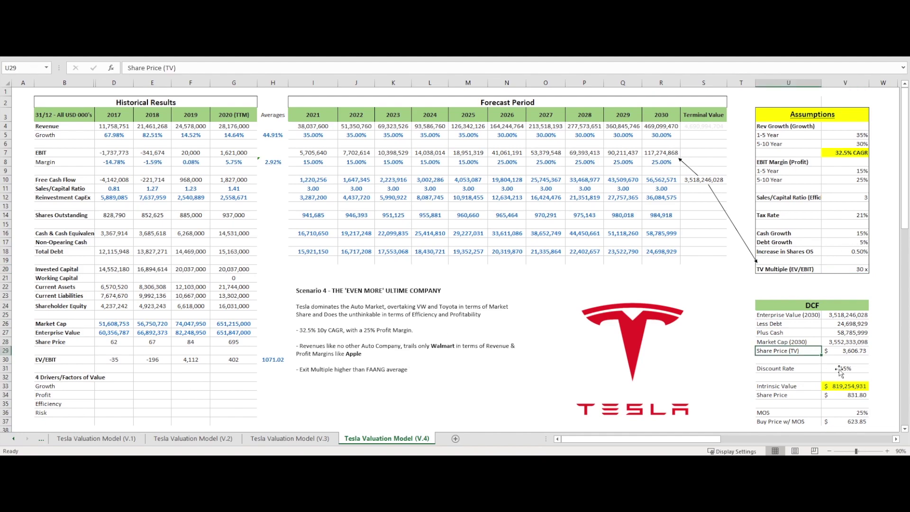
{"action": "left_click", "coordinate": [848, 374]}
{"action": "left_click", "coordinate": [843, 388]}
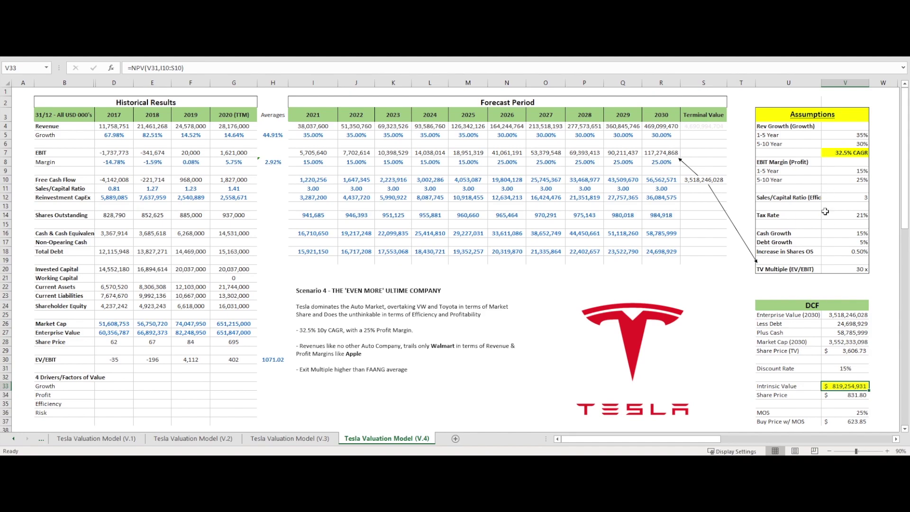
{"action": "left_click", "coordinate": [858, 399]}
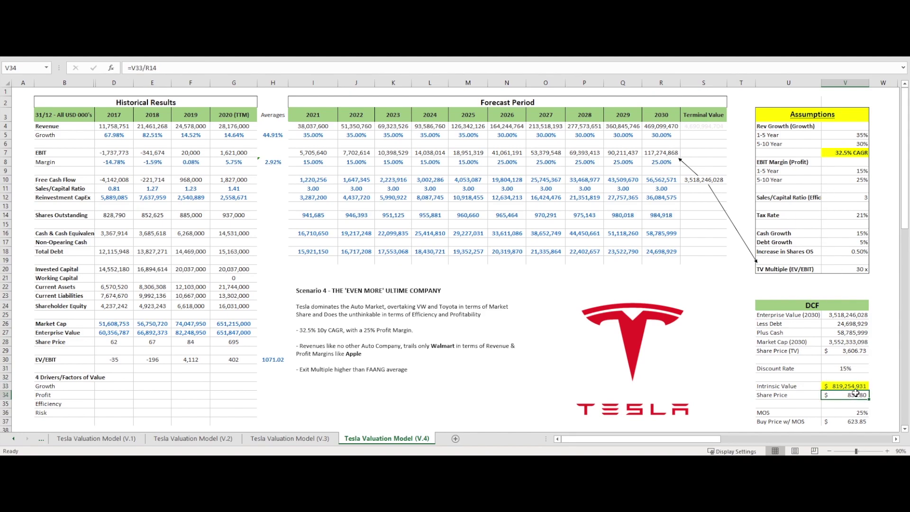
- Inspect the NPV formula behind Scenario 4's Intrinsic Value and the Terminal Value that feeds it
{"action": "double_click", "coordinate": [856, 386]}
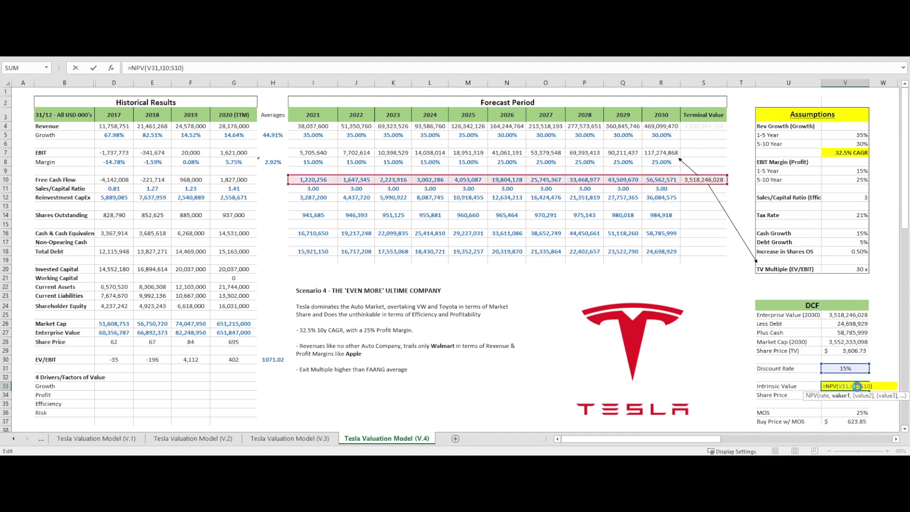
{"action": "key", "text": "Return"}
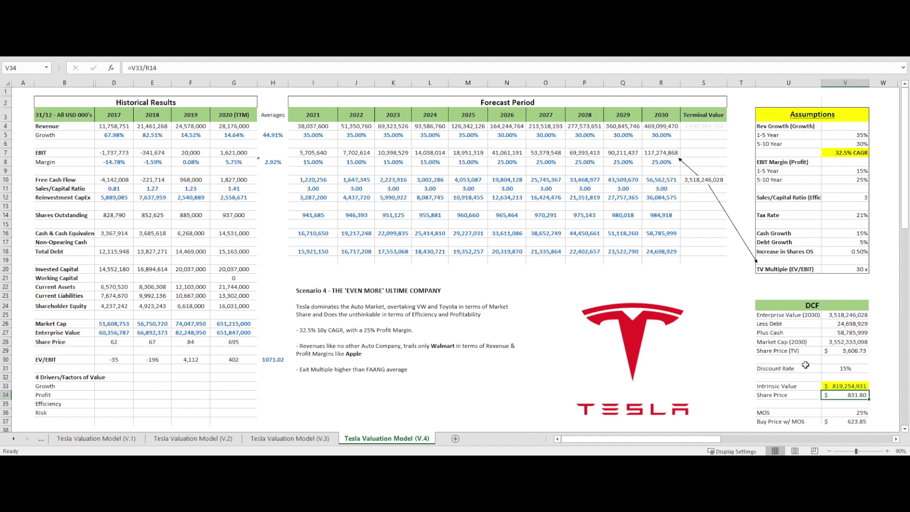
{"action": "left_click", "coordinate": [713, 182]}
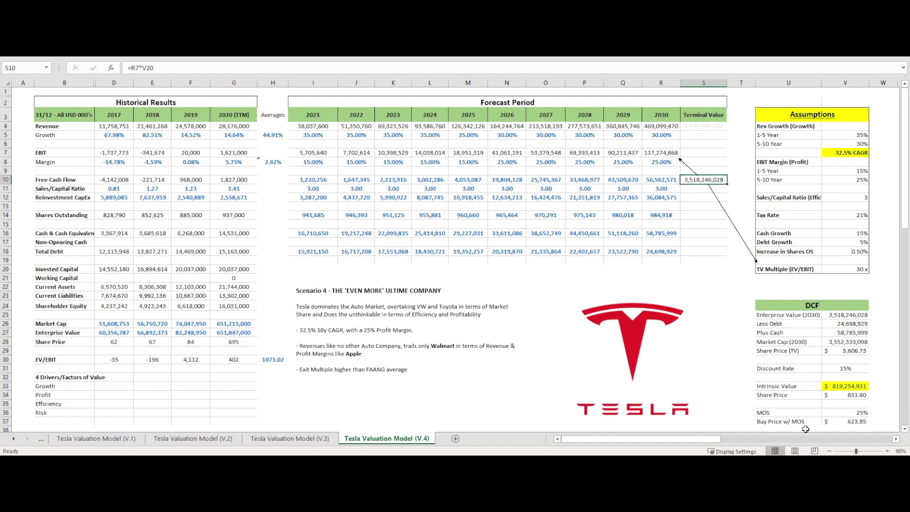
{"action": "left_click", "coordinate": [837, 388]}
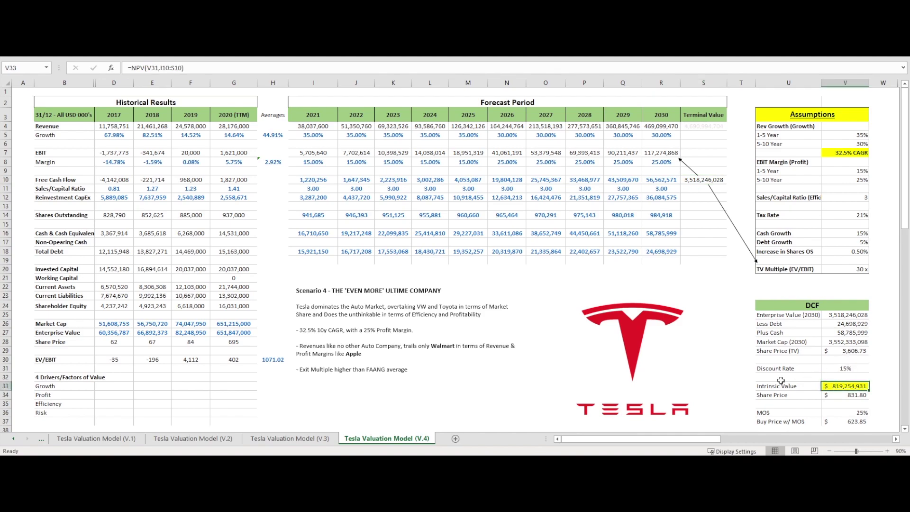
- Return to the Tesla Valuation Model (V.3) sheet and review its EBIT margins, 2030 Revenue and Scenario 3 description
{"action": "key", "text": "ctrl+Page_Up"}
{"action": "left_click", "coordinate": [700, 296]}
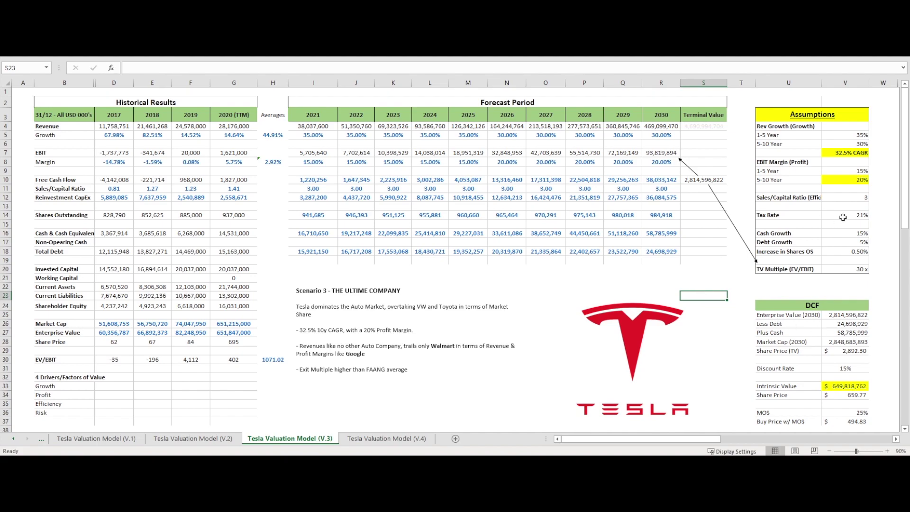
{"action": "left_click", "coordinate": [852, 181]}
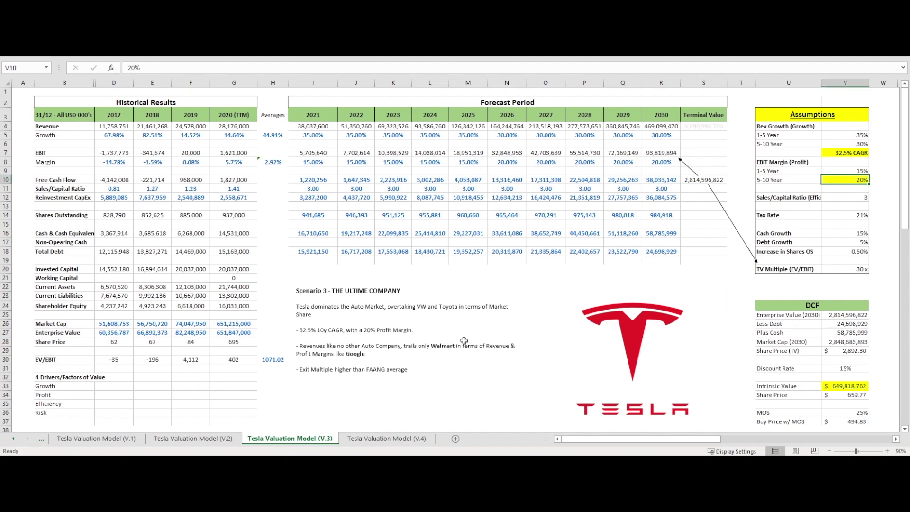
{"action": "left_click", "coordinate": [444, 360]}
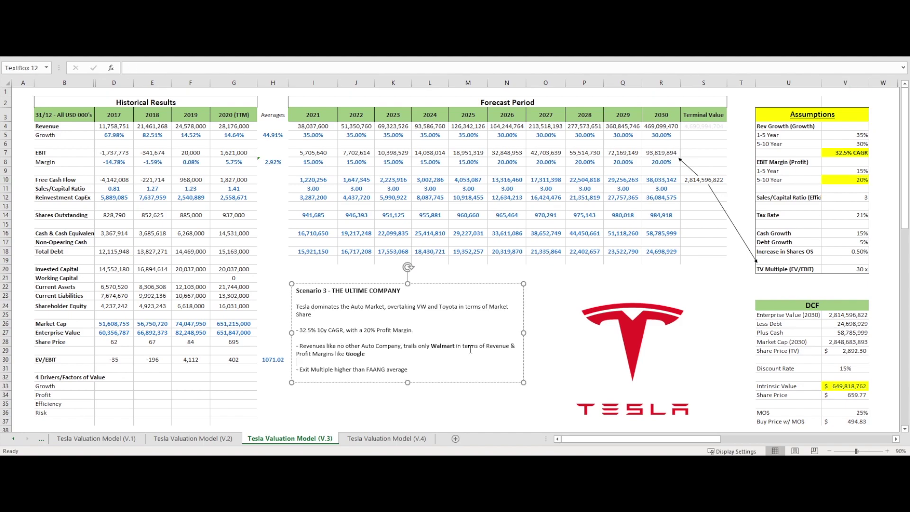
{"action": "left_click", "coordinate": [836, 170]}
{"action": "left_click", "coordinate": [669, 127]}
{"action": "left_click_drag", "start_coordinate": [417, 307], "coordinate": [458, 308]}
{"action": "left_click", "coordinate": [579, 327]}
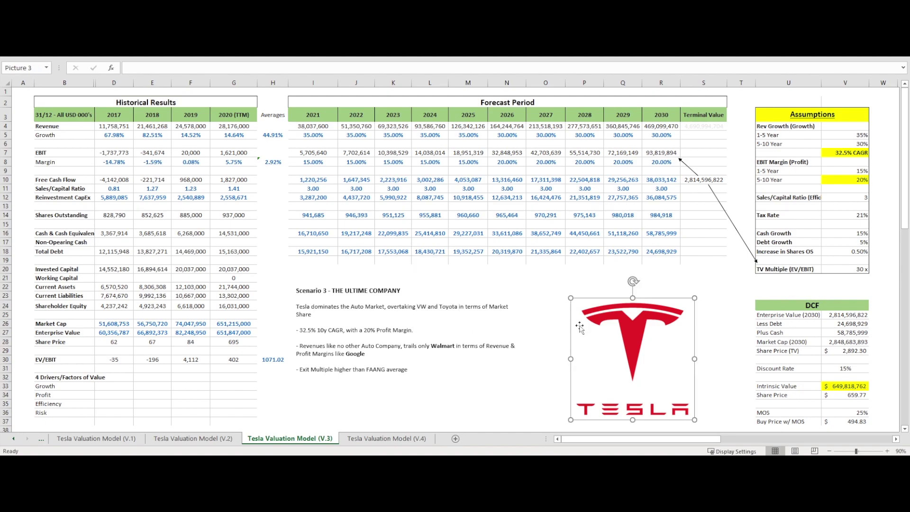
{"action": "left_click", "coordinate": [555, 288]}
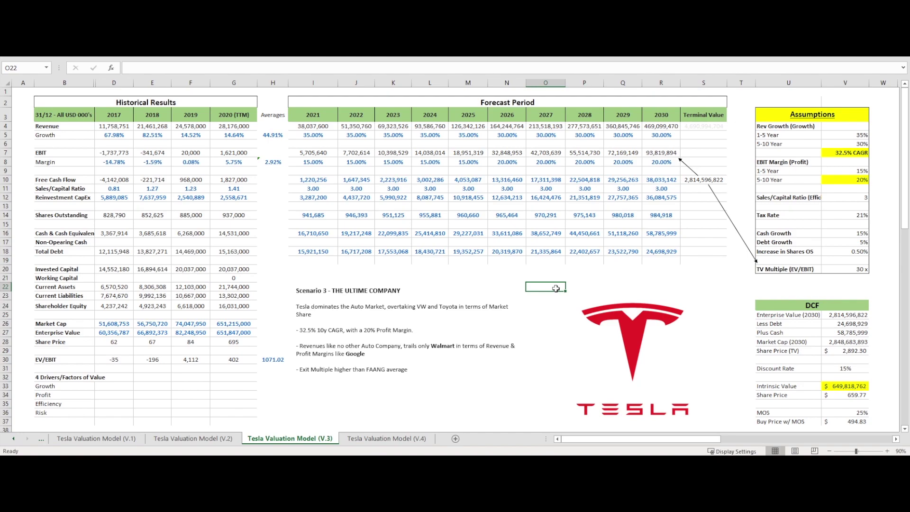
- Compare the Tesla Valuation Model (V.1) and (V.2) sheets' assumptions and DCF results, ending on V.2
{"action": "left_click", "coordinate": [126, 443]}
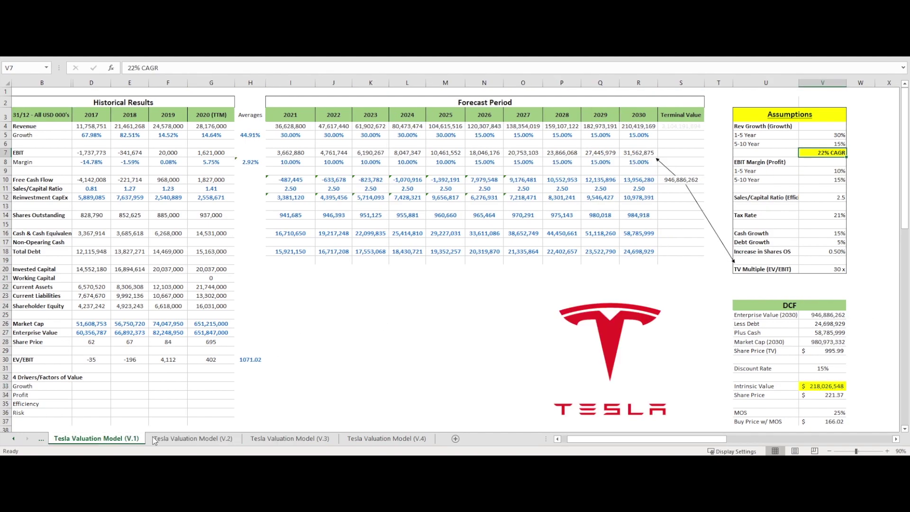
{"action": "left_click_drag", "start_coordinate": [625, 441], "coordinate": [612, 439]}
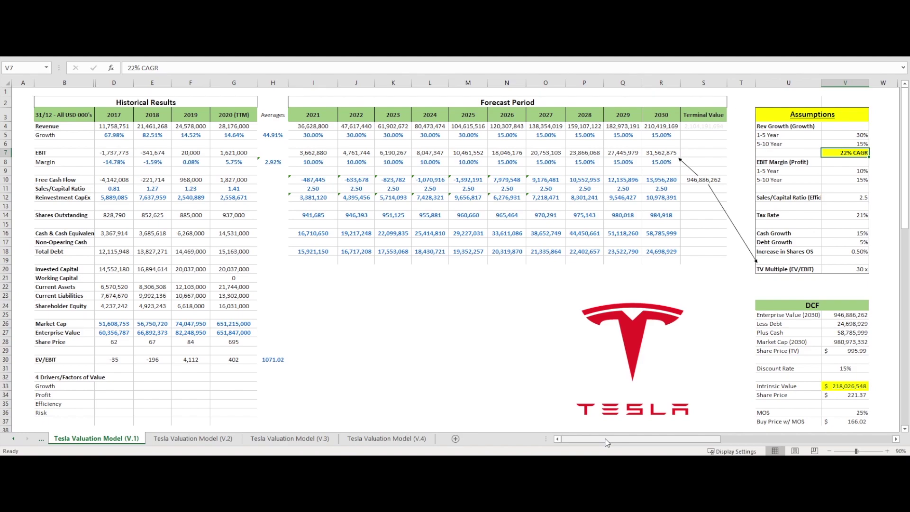
{"action": "left_click", "coordinate": [195, 442]}
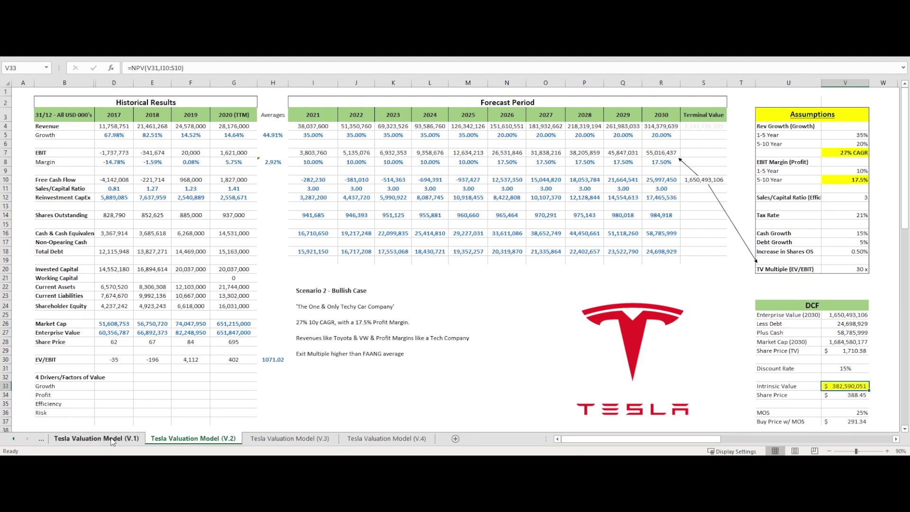
{"action": "left_click", "coordinate": [112, 442]}
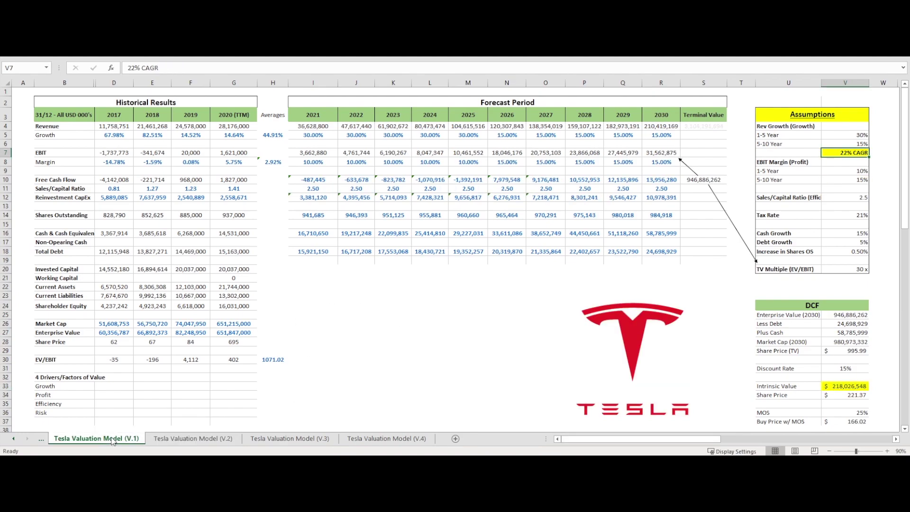
{"action": "left_click", "coordinate": [193, 444]}
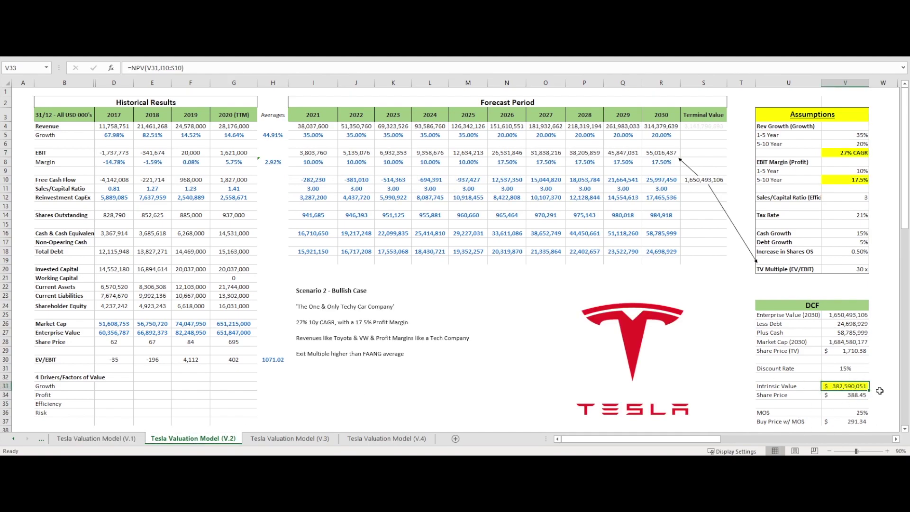
- Review the 2020 Market Cap, the 1-5 and 5-10 Year revenue growth assumptions and the Scenario 2 description on V.2
{"action": "left_click", "coordinate": [231, 324]}
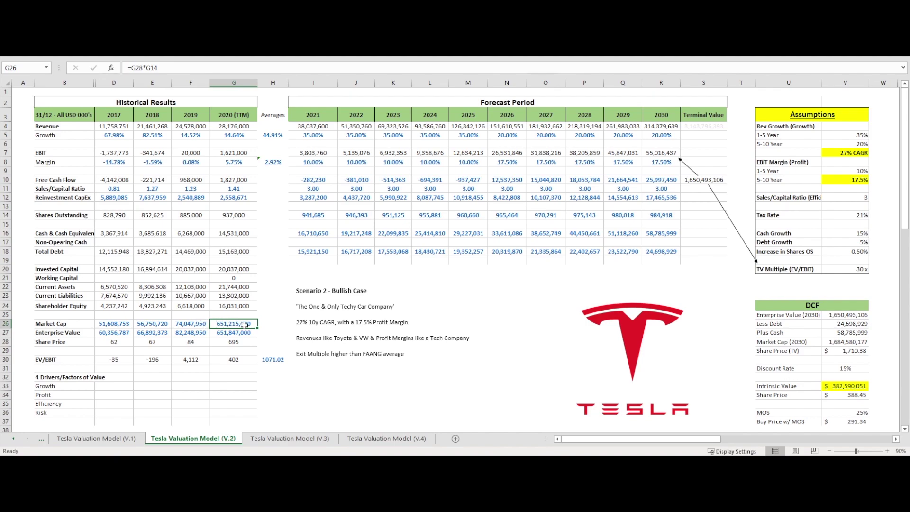
{"action": "left_click_drag", "start_coordinate": [860, 135], "coordinate": [860, 145]}
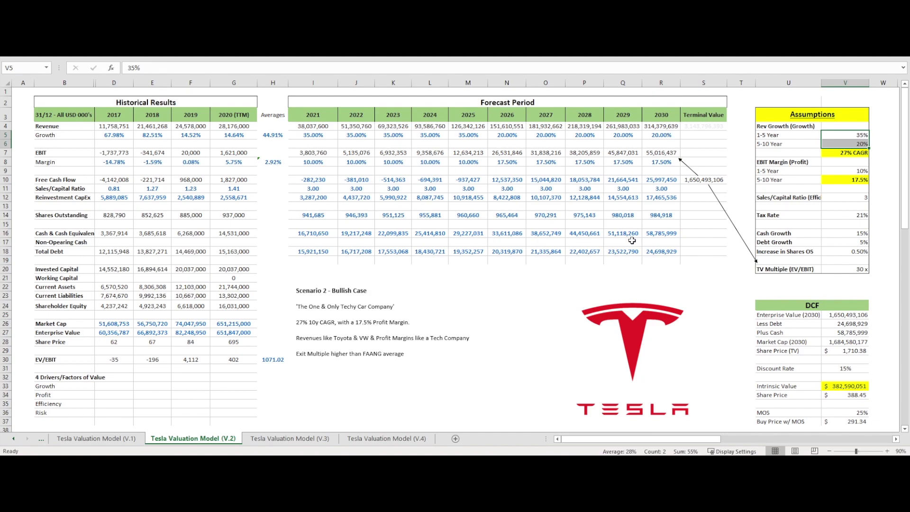
{"action": "left_click", "coordinate": [419, 328]}
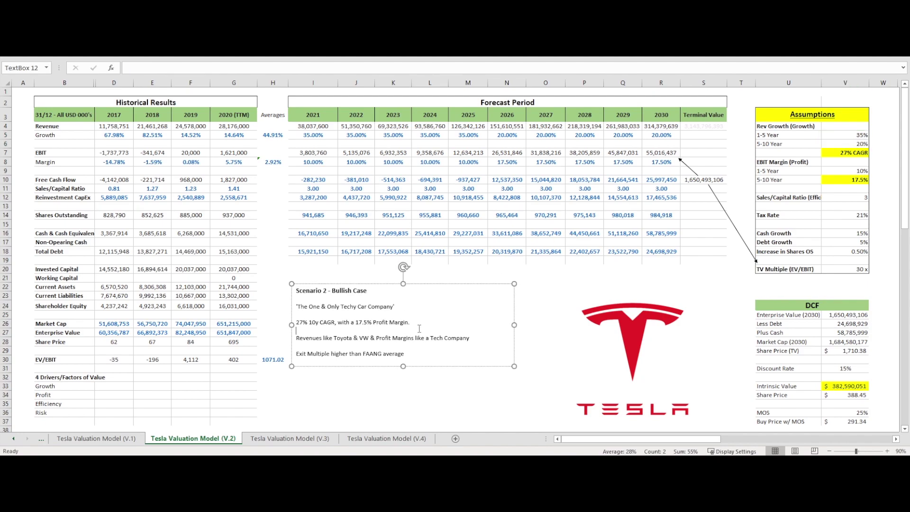
{"action": "left_click", "coordinate": [496, 416]}
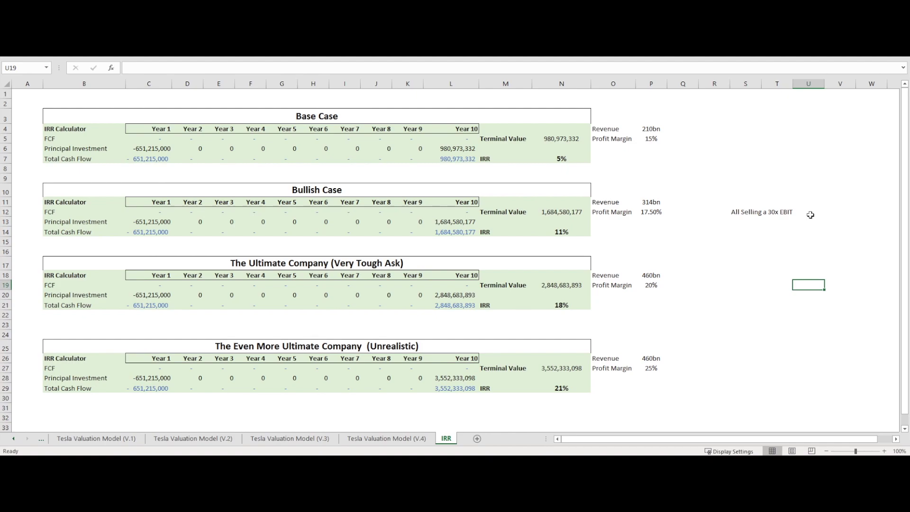
- On the IRR sheet, examine the Base Case's Year 10 principal, Terminal Value, Revenue and IRR formula
{"action": "left_click", "coordinate": [536, 157]}
{"action": "left_click", "coordinate": [449, 147]}
{"action": "left_click", "coordinate": [587, 137]}
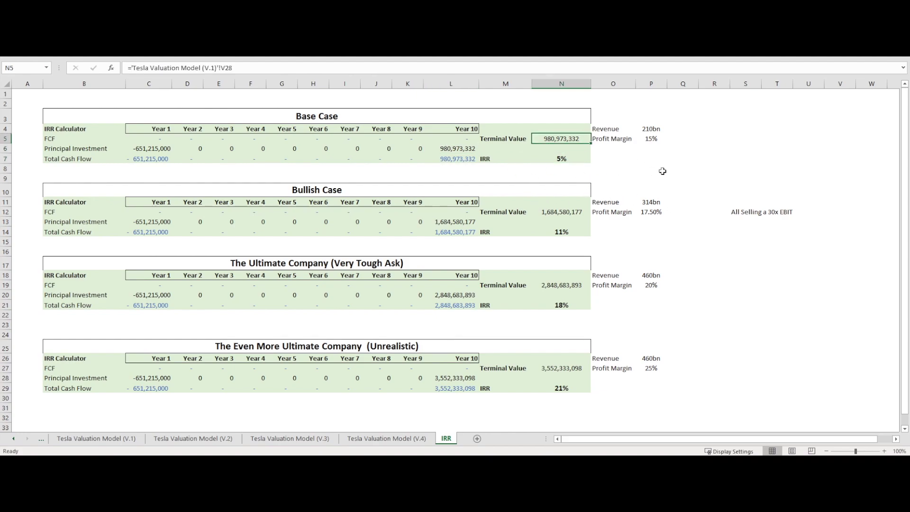
{"action": "left_click", "coordinate": [645, 167]}
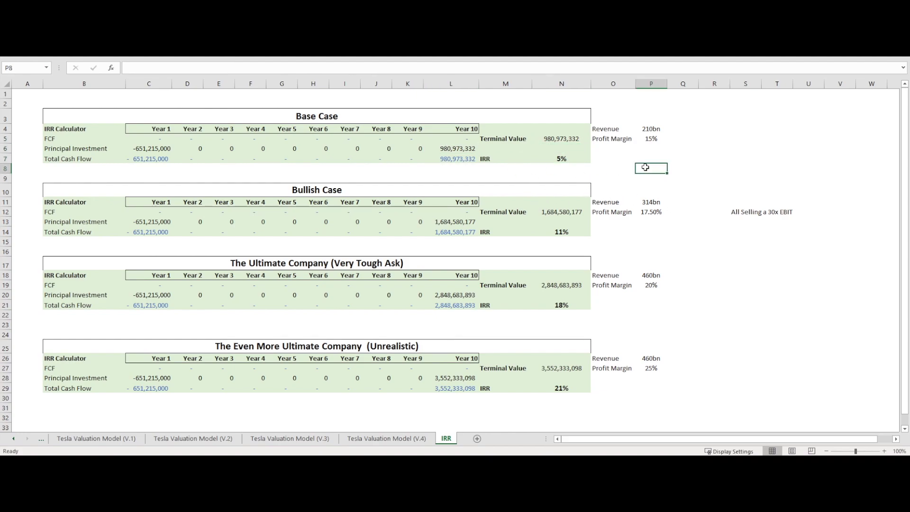
{"action": "left_click", "coordinate": [569, 160]}
{"action": "left_click", "coordinate": [648, 131]}
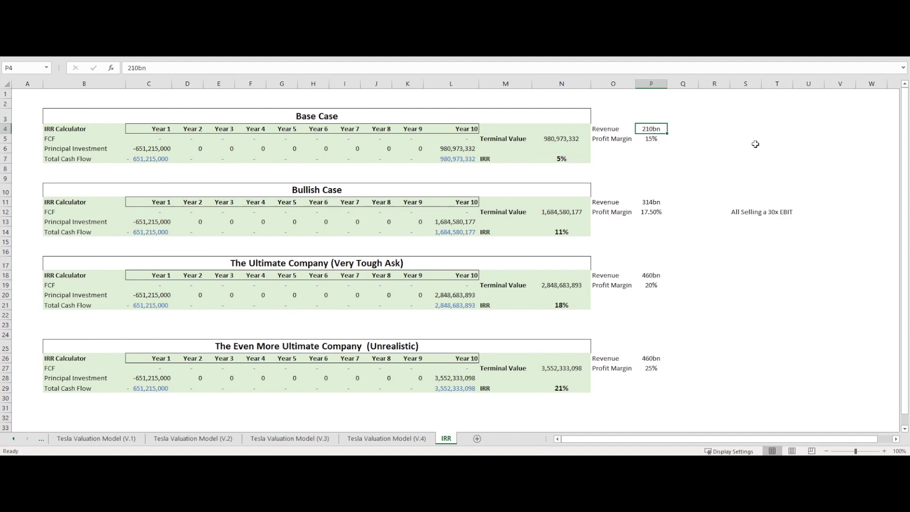
{"action": "left_click", "coordinate": [706, 159]}
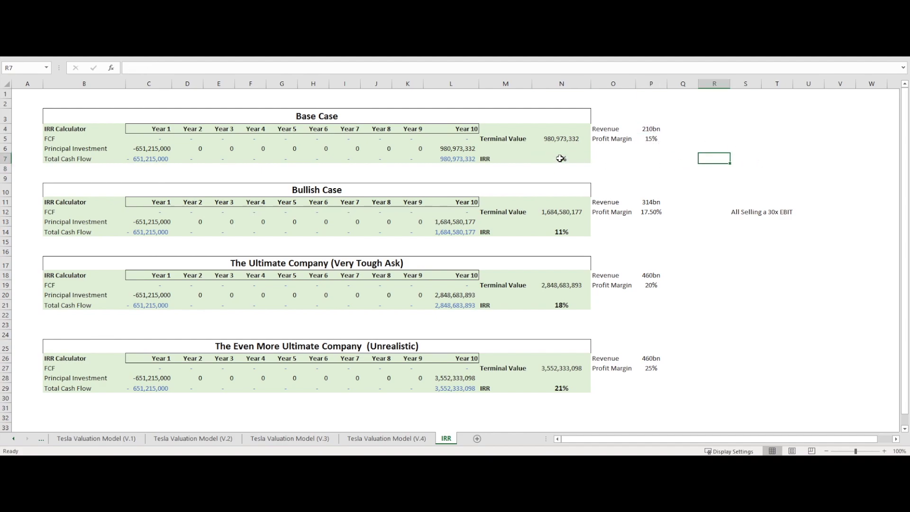
{"action": "left_click", "coordinate": [560, 158]}
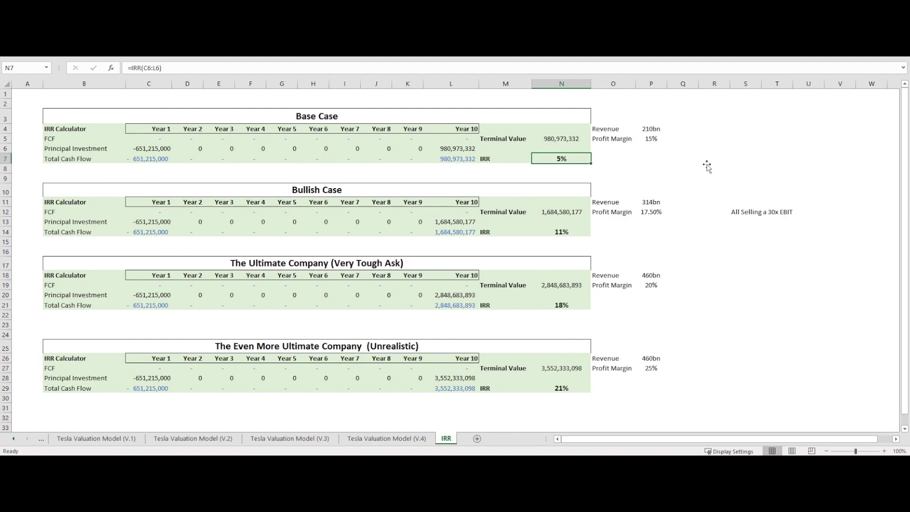
{"action": "left_click", "coordinate": [622, 161]}
- Examine the Bullish Case's IRR formula, Revenue, Profit Margin and Year 10 principal on the IRR sheet
{"action": "left_click", "coordinate": [582, 230]}
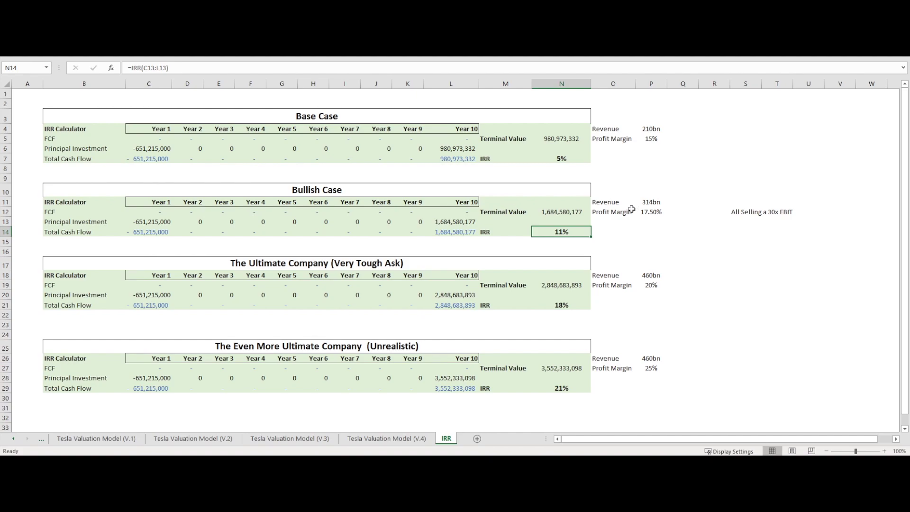
{"action": "left_click", "coordinate": [661, 242]}
{"action": "left_click", "coordinate": [651, 201]}
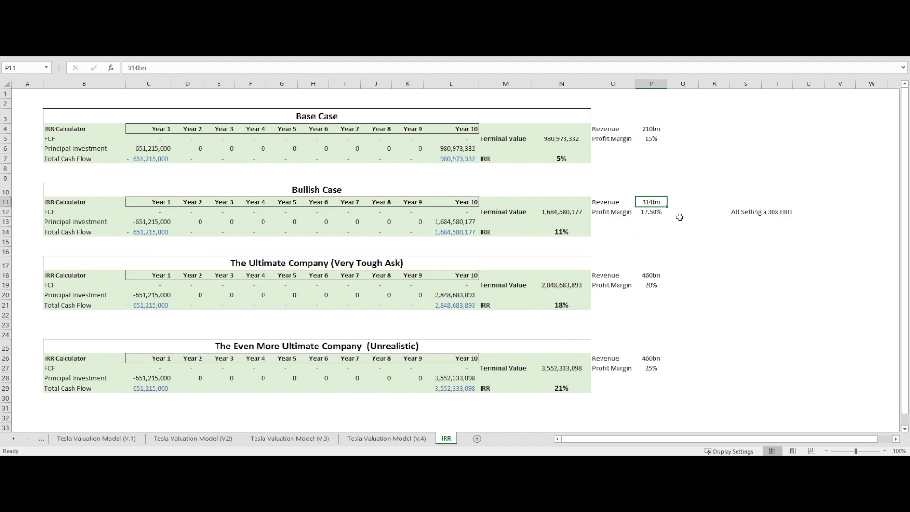
{"action": "left_click", "coordinate": [653, 212]}
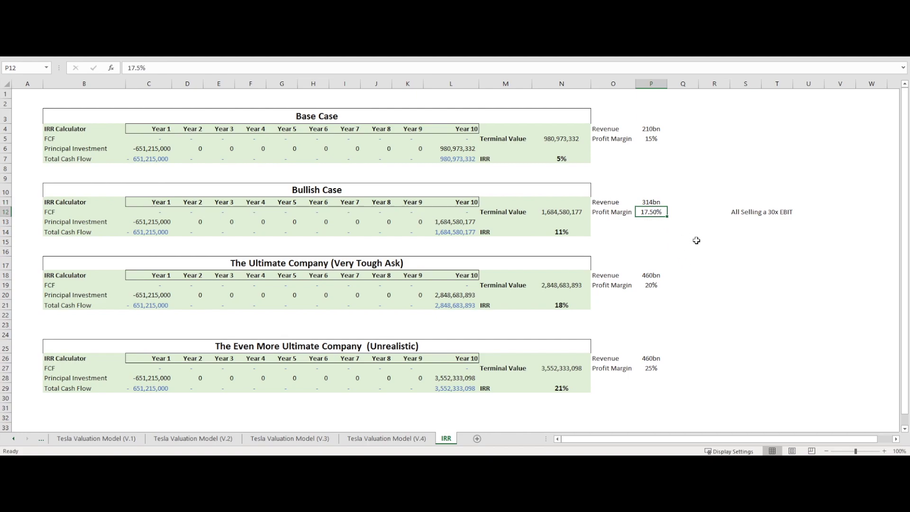
{"action": "left_click", "coordinate": [662, 202]}
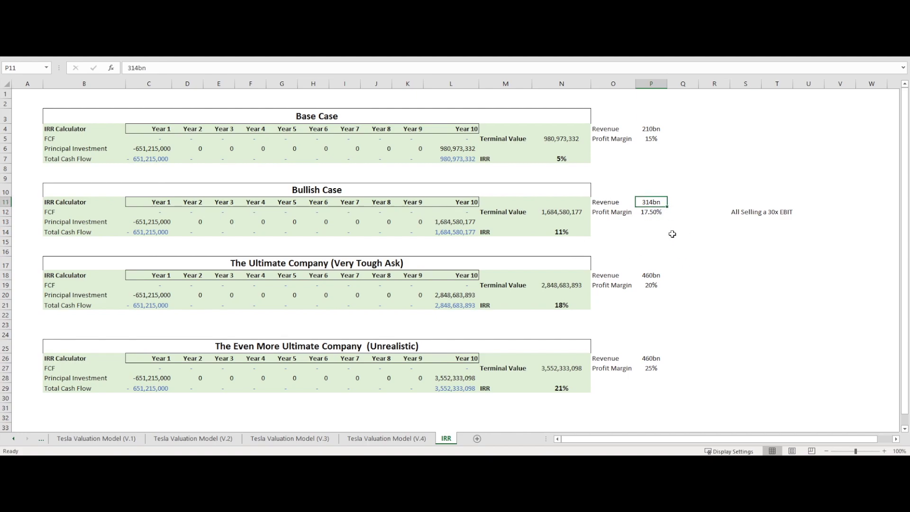
{"action": "left_click", "coordinate": [657, 233]}
{"action": "left_click", "coordinate": [653, 213]}
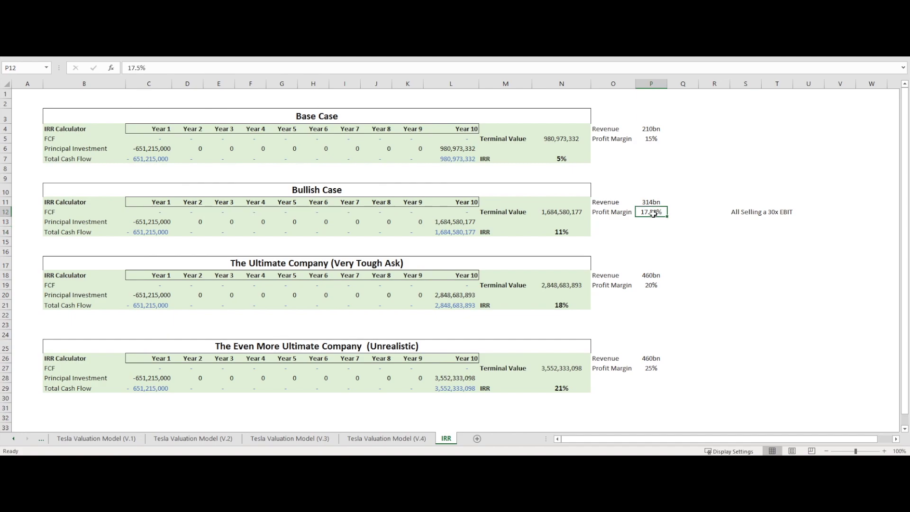
{"action": "left_click", "coordinate": [456, 223]}
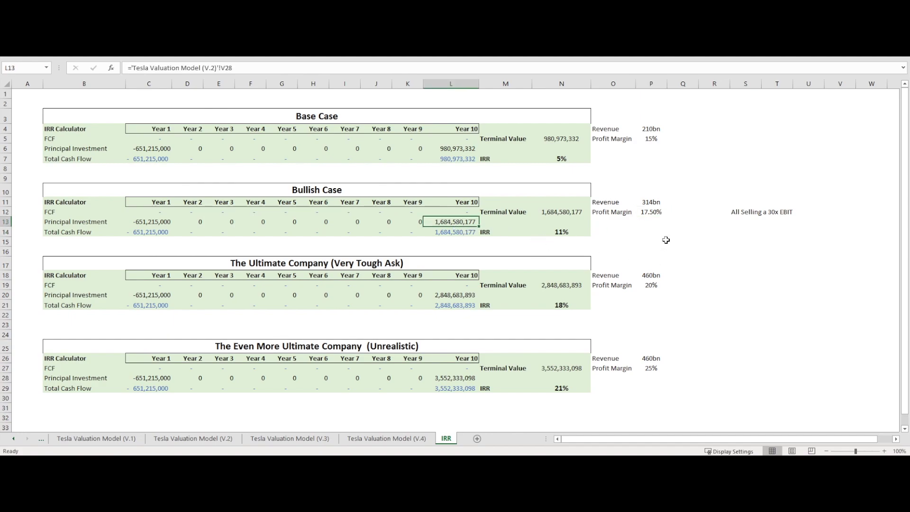
{"action": "left_click", "coordinate": [642, 229]}
- Review the Ultimate Company and Even More Ultimate Company IRR tables
{"action": "left_click", "coordinate": [579, 263]}
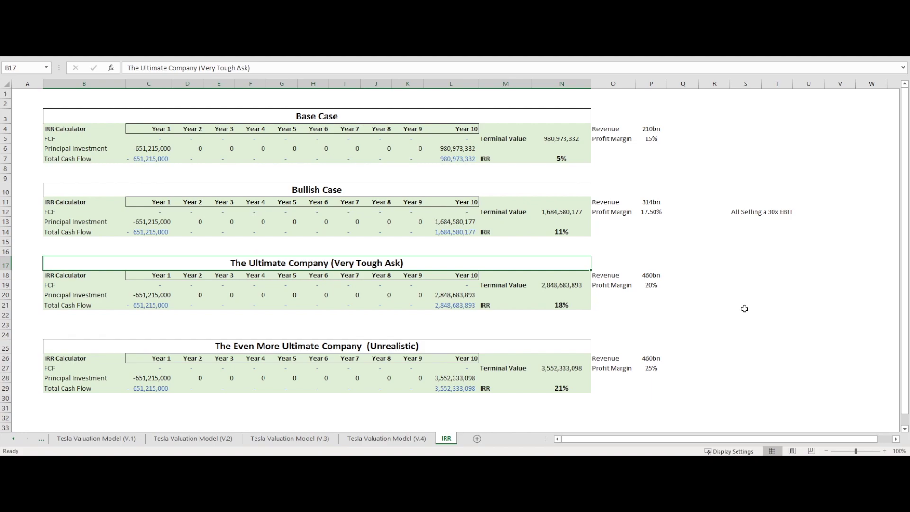
{"action": "left_click", "coordinate": [307, 344]}
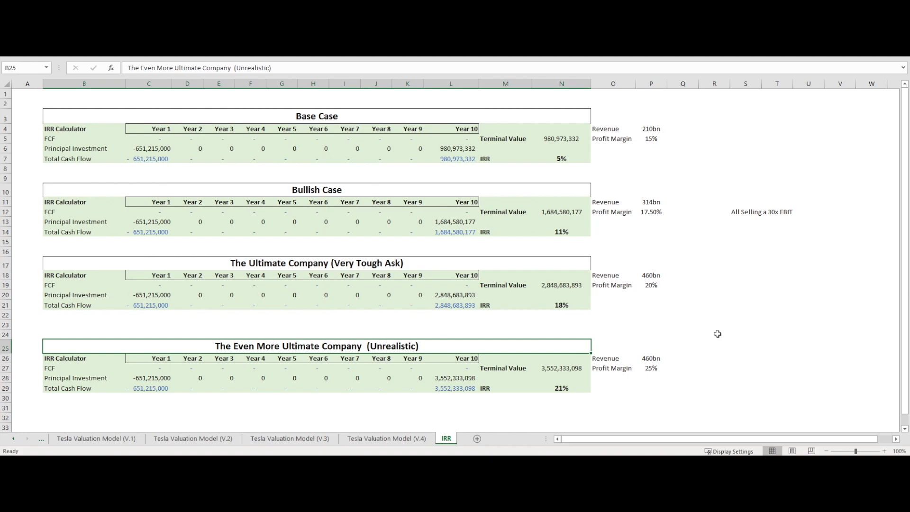
{"action": "left_click", "coordinate": [734, 305]}
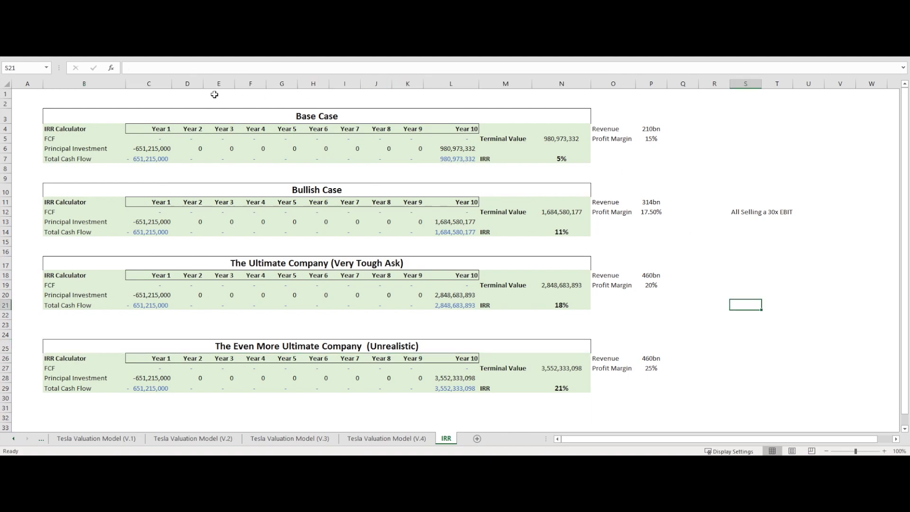
- Highlight the Base Case and Bullish Case tables together, and recheck the Base Case's IRR and Year 1 cash flow
{"action": "left_click", "coordinate": [141, 114]}
{"action": "left_click_drag", "start_coordinate": [141, 113], "coordinate": [154, 229]}
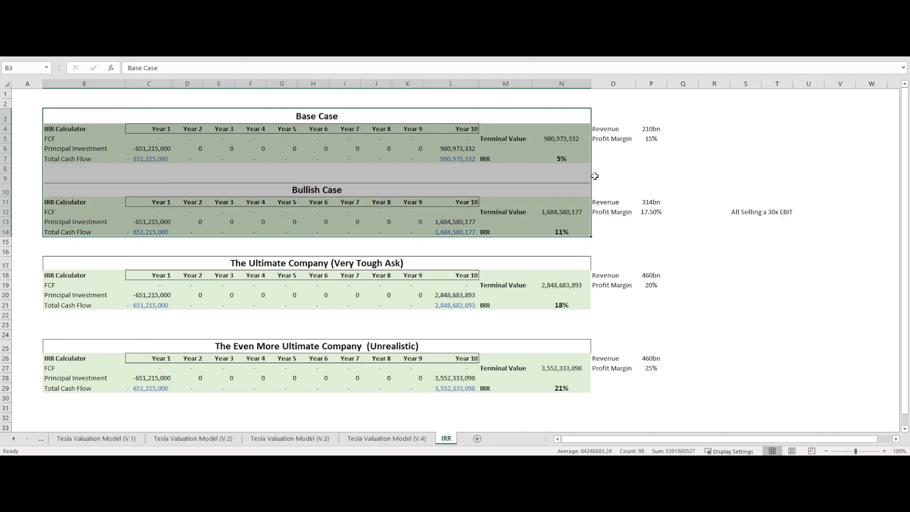
{"action": "left_click", "coordinate": [658, 222]}
{"action": "left_click", "coordinate": [410, 120]}
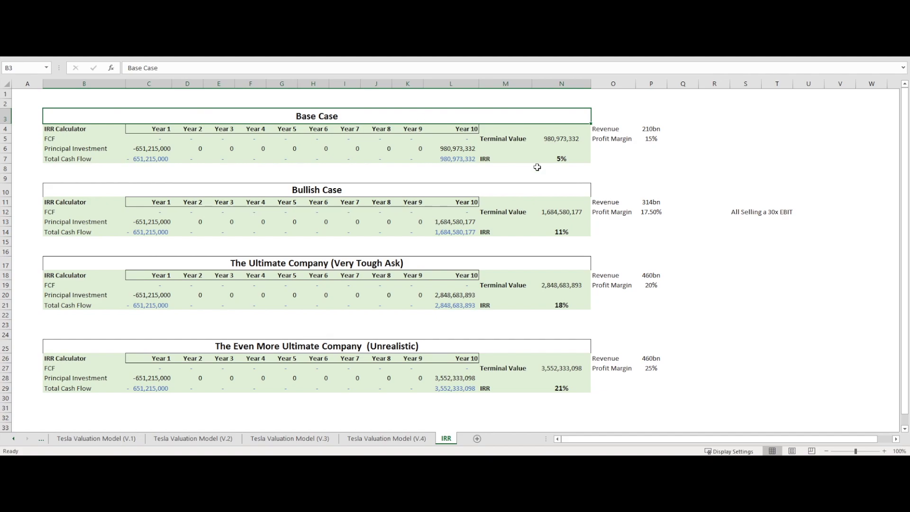
{"action": "left_click", "coordinate": [657, 166]}
{"action": "left_click", "coordinate": [585, 159]}
{"action": "left_click", "coordinate": [662, 164]}
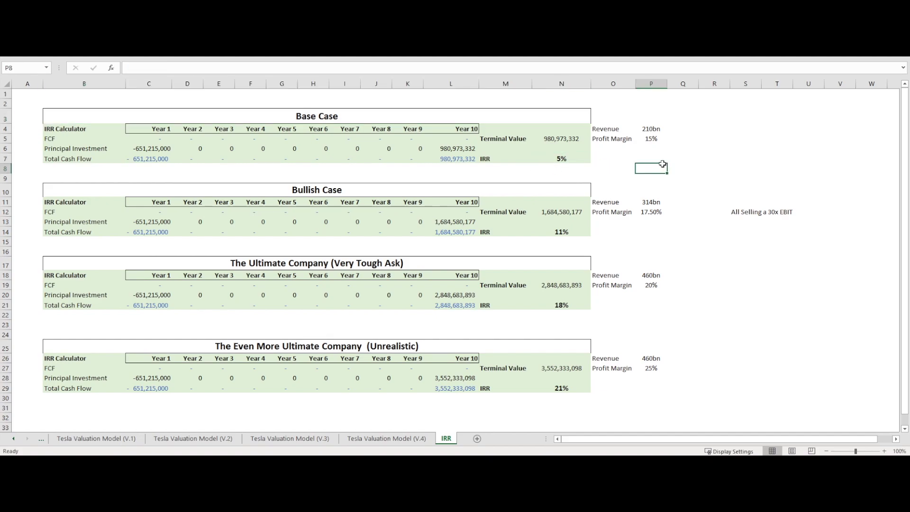
{"action": "left_click", "coordinate": [169, 157]}
{"action": "left_click", "coordinate": [628, 161]}
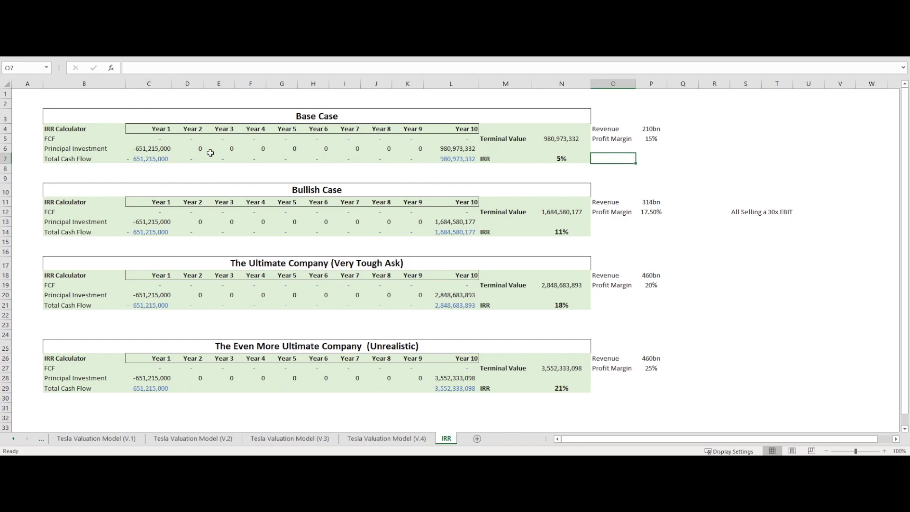
- Return to the Tesla Valuation Model (V.1) sheet and check the 2019 and 2020 Market Cap and Enterprise Value
{"action": "left_click", "coordinate": [97, 438]}
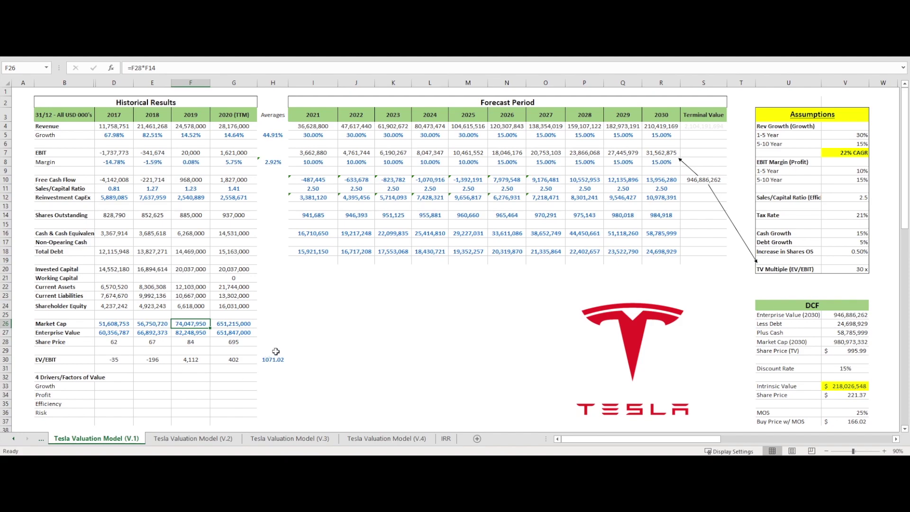
{"action": "left_click", "coordinate": [276, 325]}
{"action": "left_click_drag", "start_coordinate": [194, 331], "coordinate": [247, 331]}
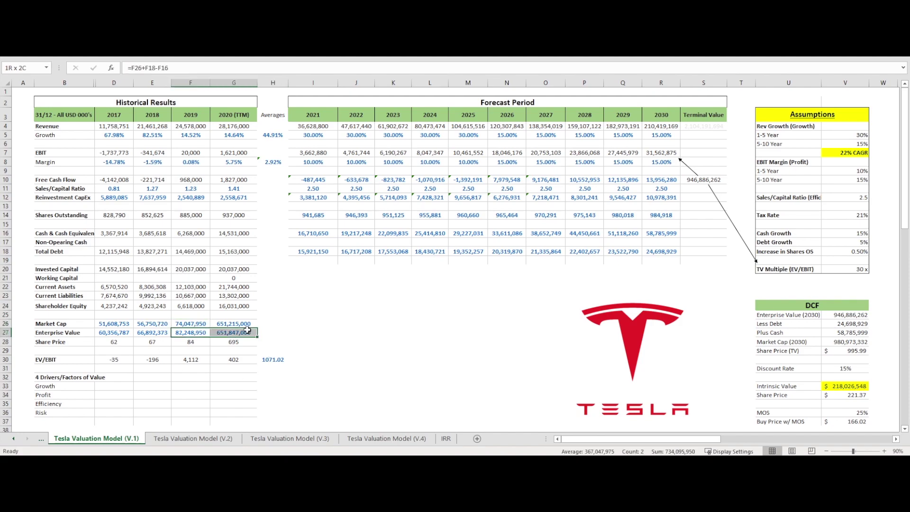
{"action": "left_click", "coordinate": [328, 332]}
{"action": "left_click", "coordinate": [319, 316]}
{"action": "left_click", "coordinate": [350, 271]}
{"action": "left_click", "coordinate": [321, 304]}
{"action": "left_click", "coordinate": [316, 280]}
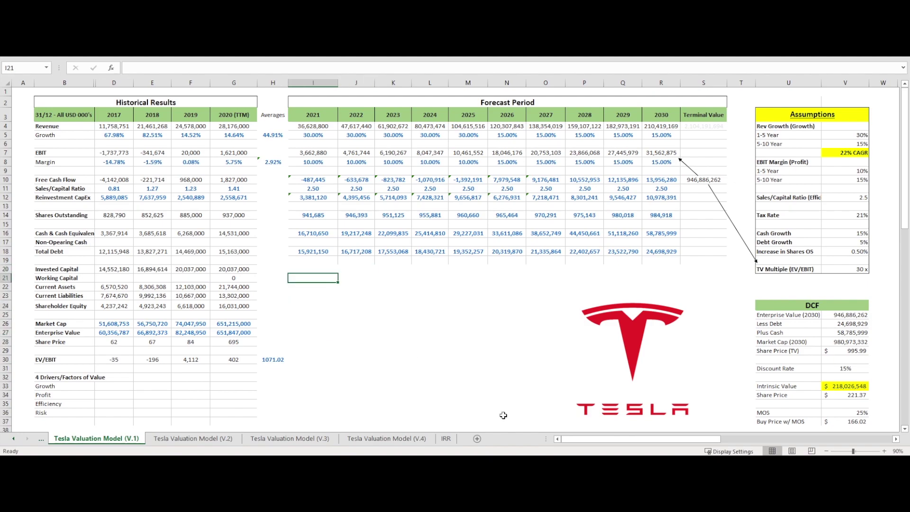
{"action": "left_click_drag", "start_coordinate": [316, 279], "coordinate": [415, 336]}
{"action": "left_click", "coordinate": [480, 379]}
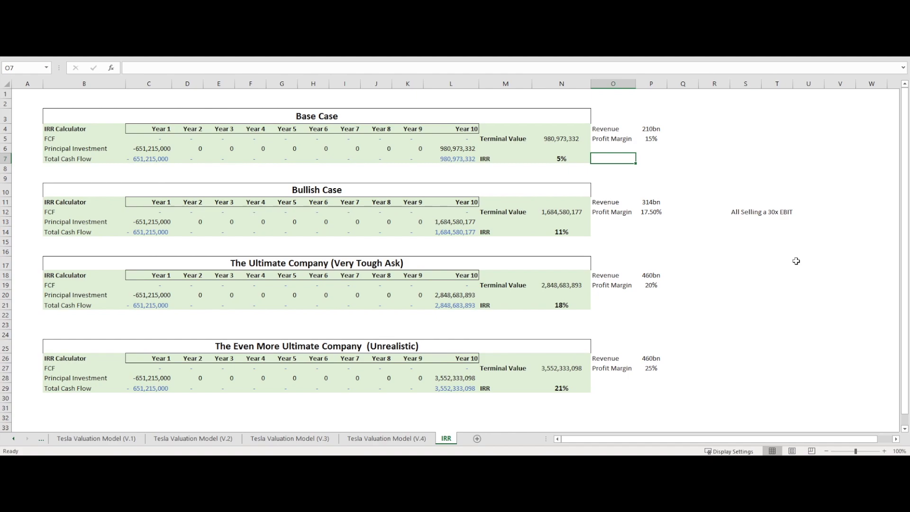
{"action": "left_click", "coordinate": [721, 253]}
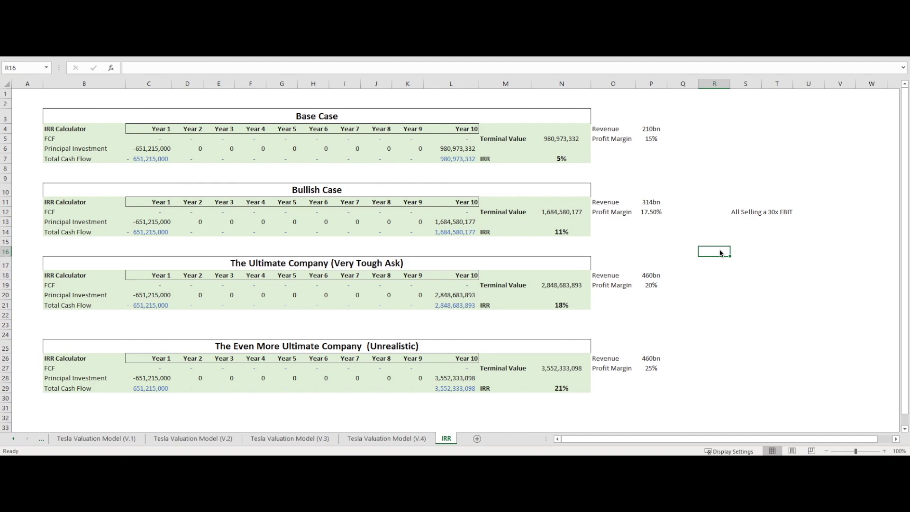